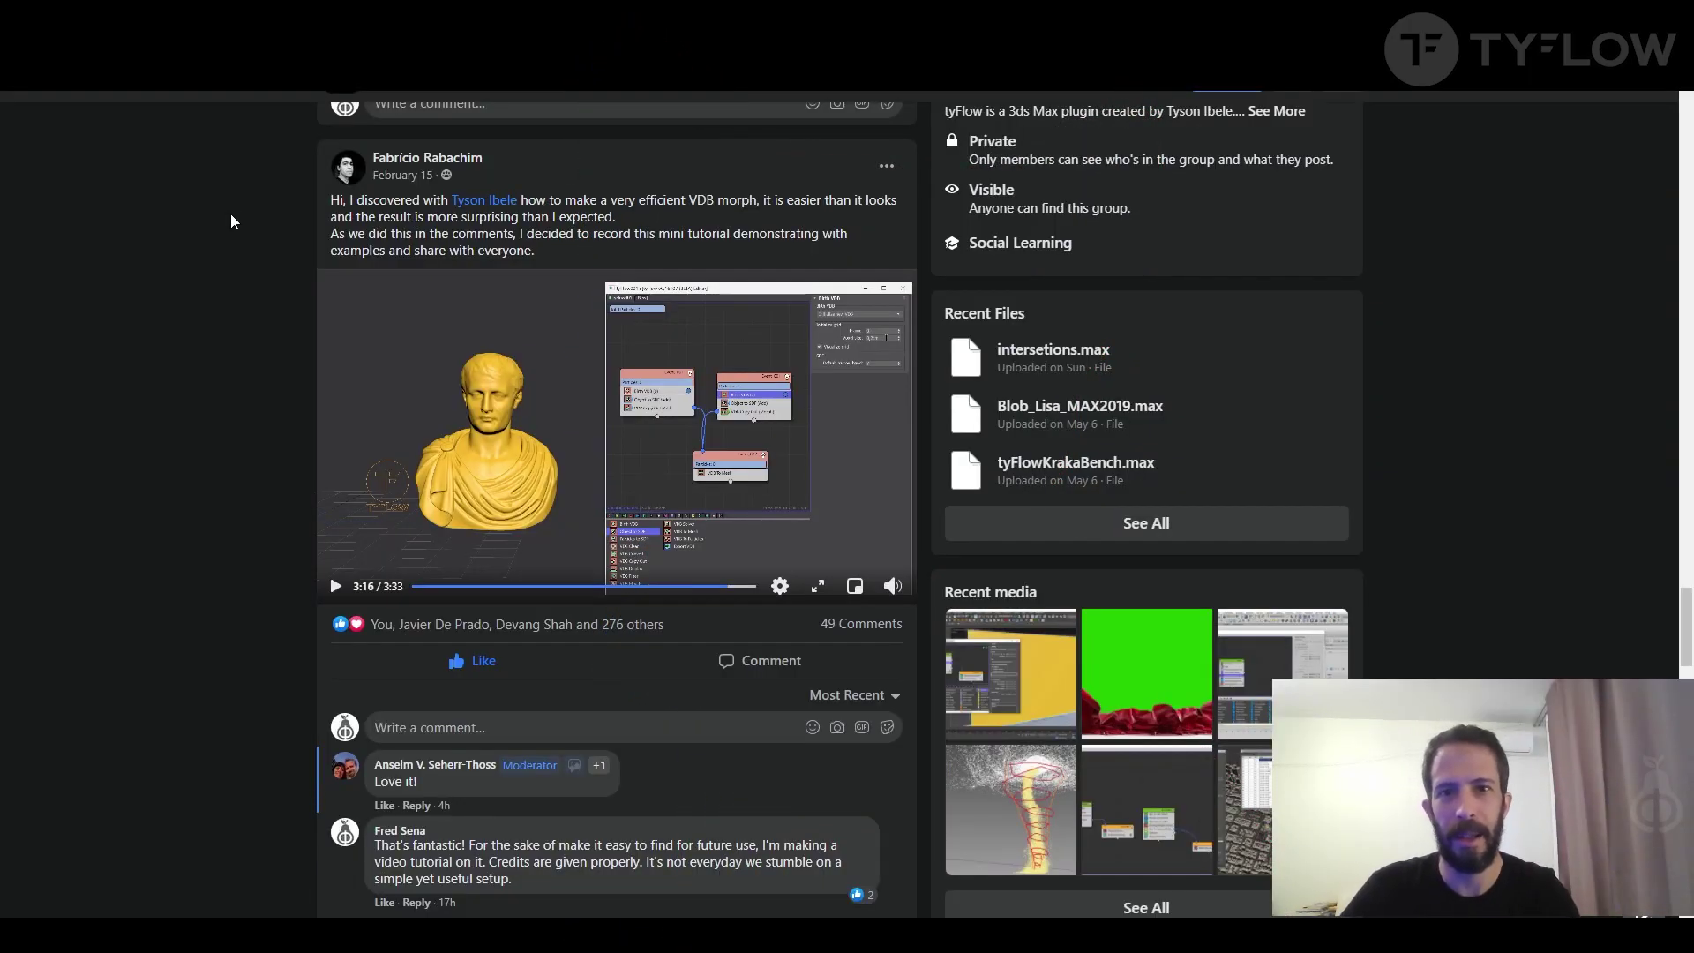
Review the VDB morph post, its demo video, and the comment explaining the Copy Out morph flow with its screenshot
{"action": "left_click_drag", "start_coordinate": [354, 200], "coordinate": [422, 200]}
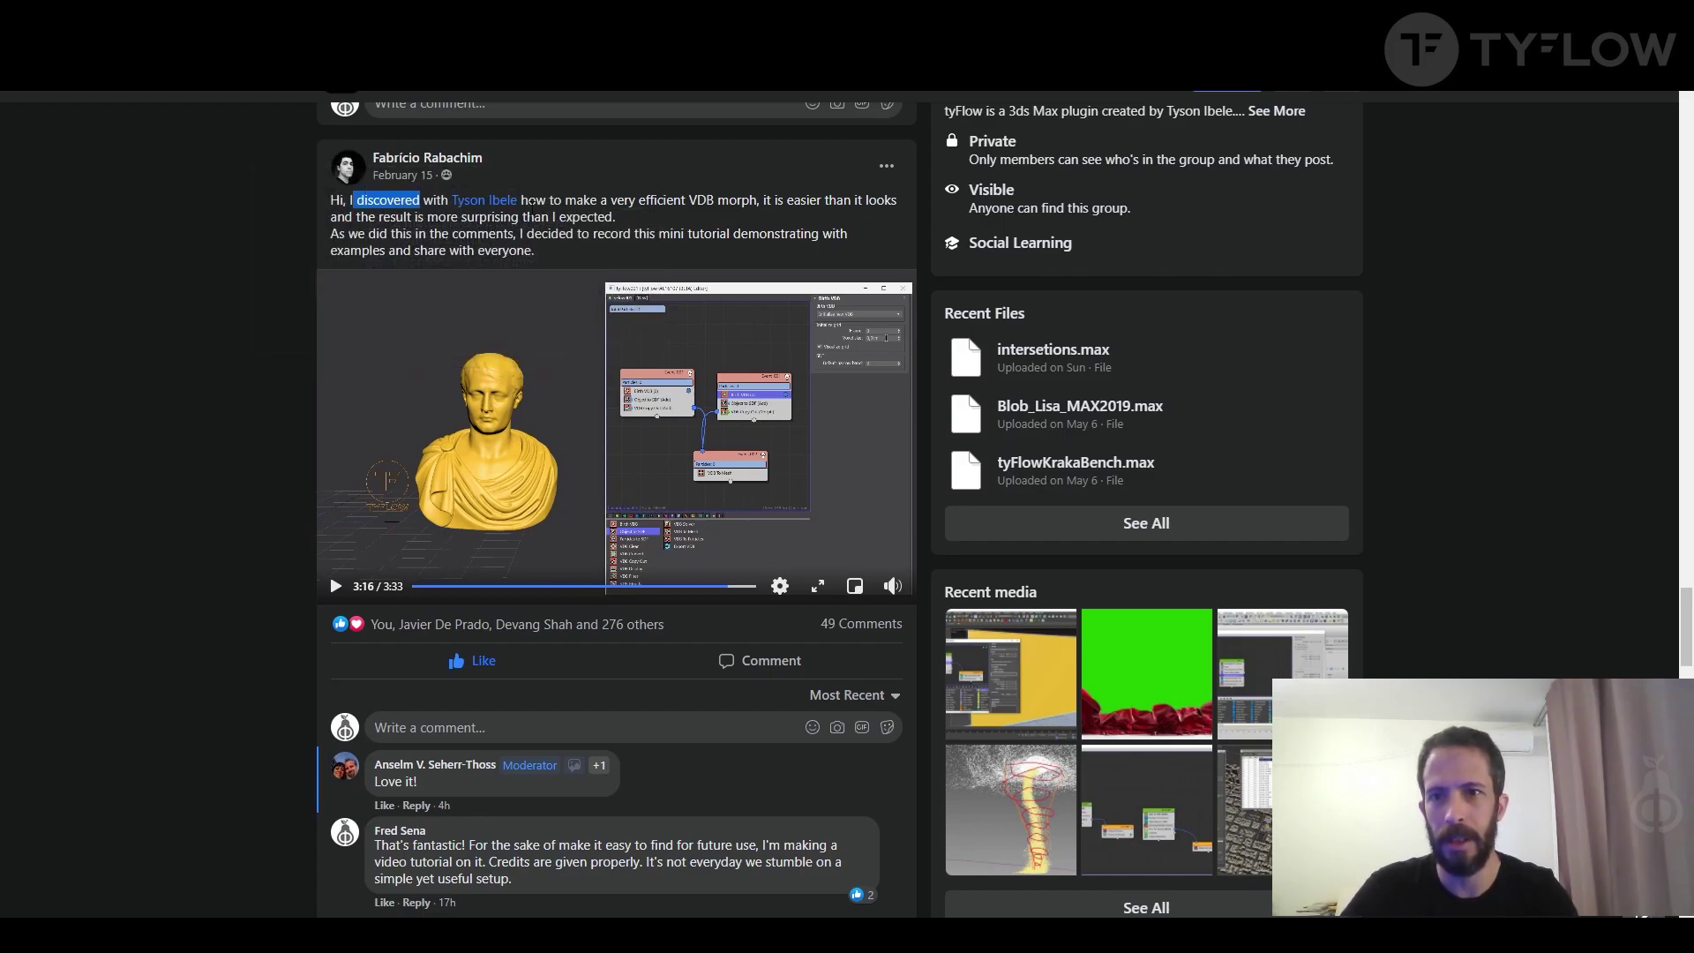
{"action": "left_click", "coordinate": [574, 219]}
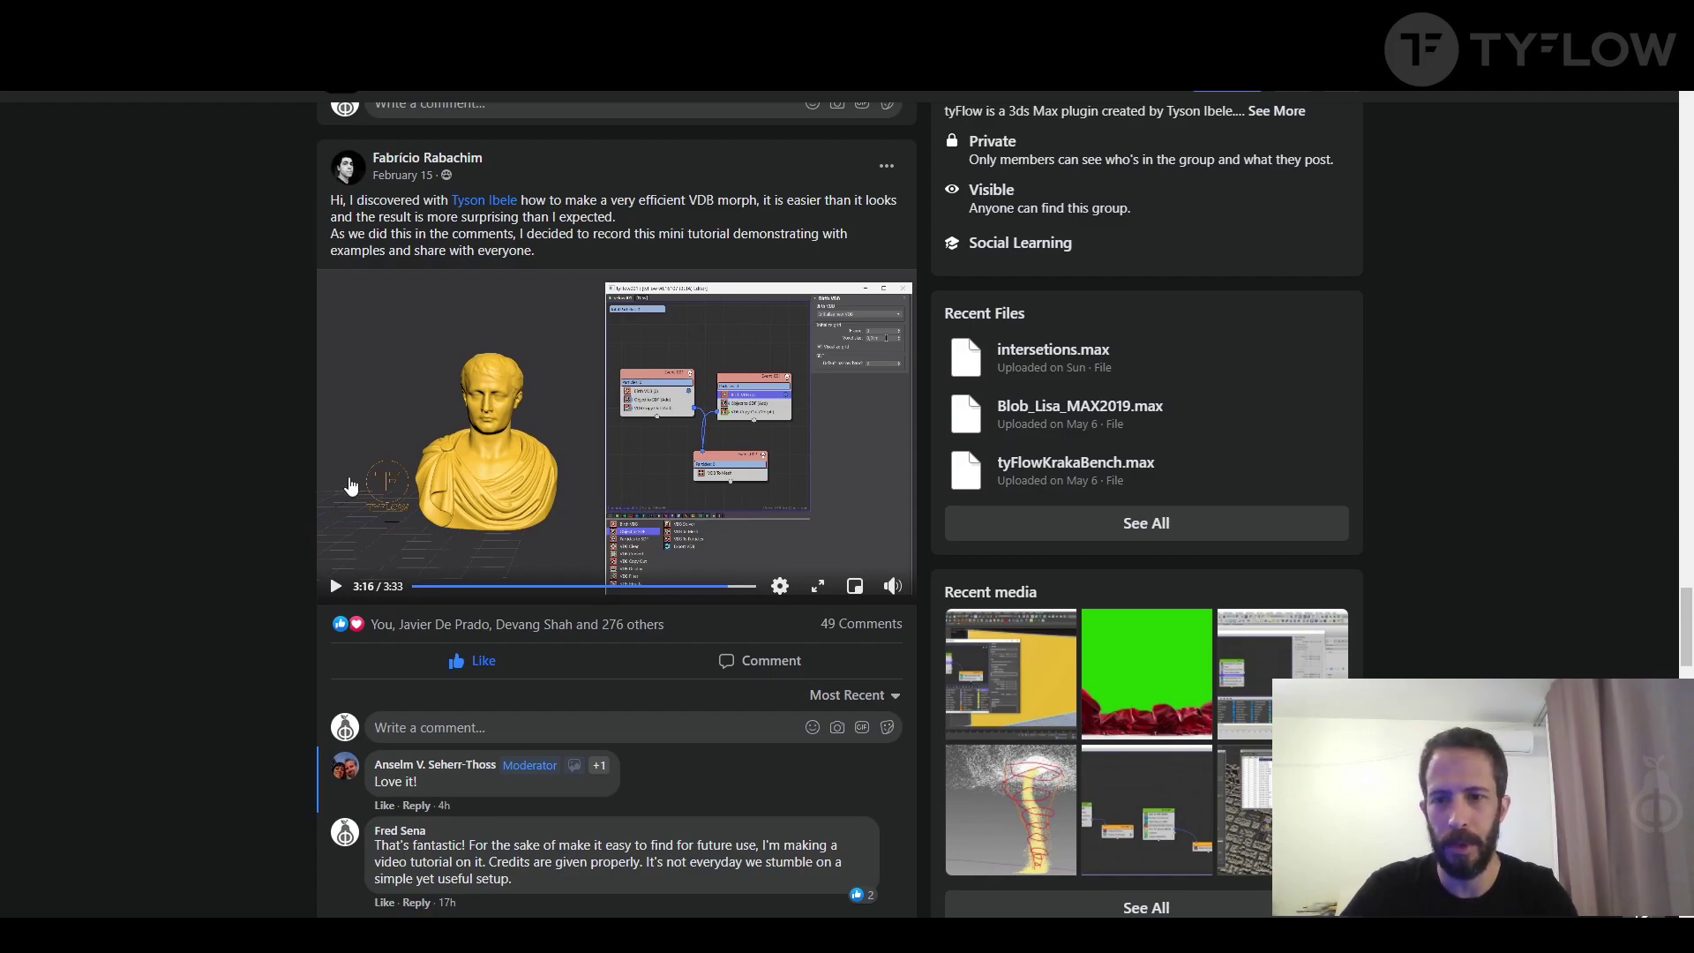
{"action": "left_click", "coordinate": [335, 587]}
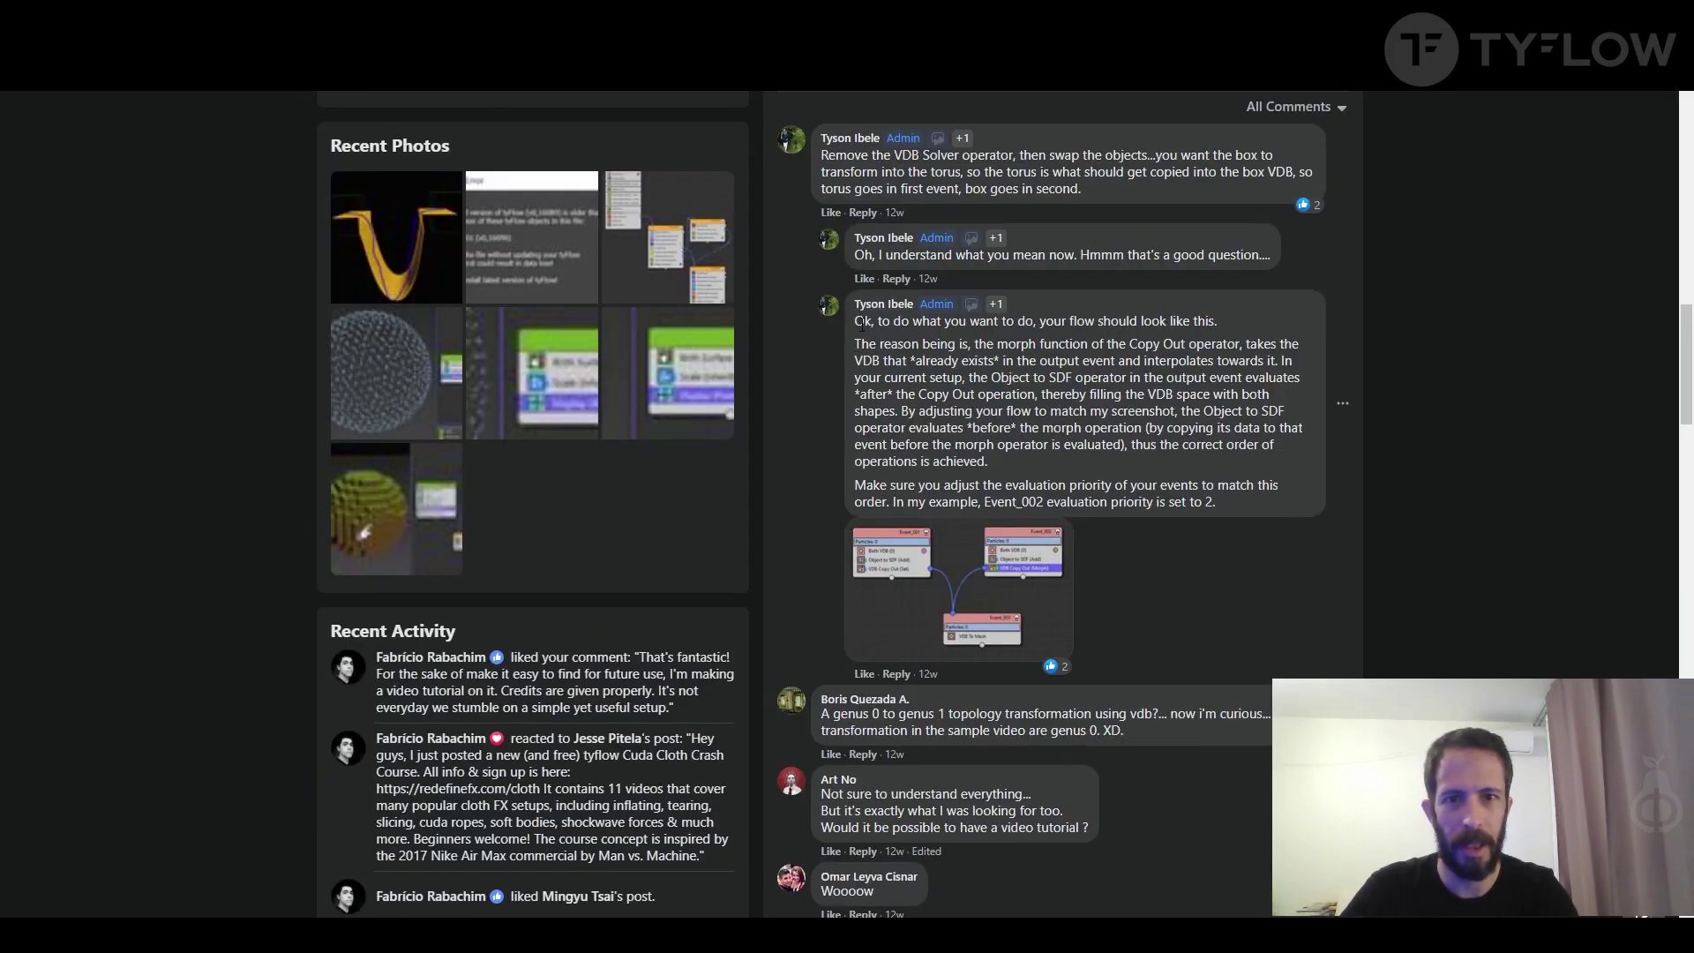
{"action": "left_click_drag", "start_coordinate": [857, 322], "coordinate": [1231, 510]}
{"action": "left_click", "coordinate": [1231, 511]}
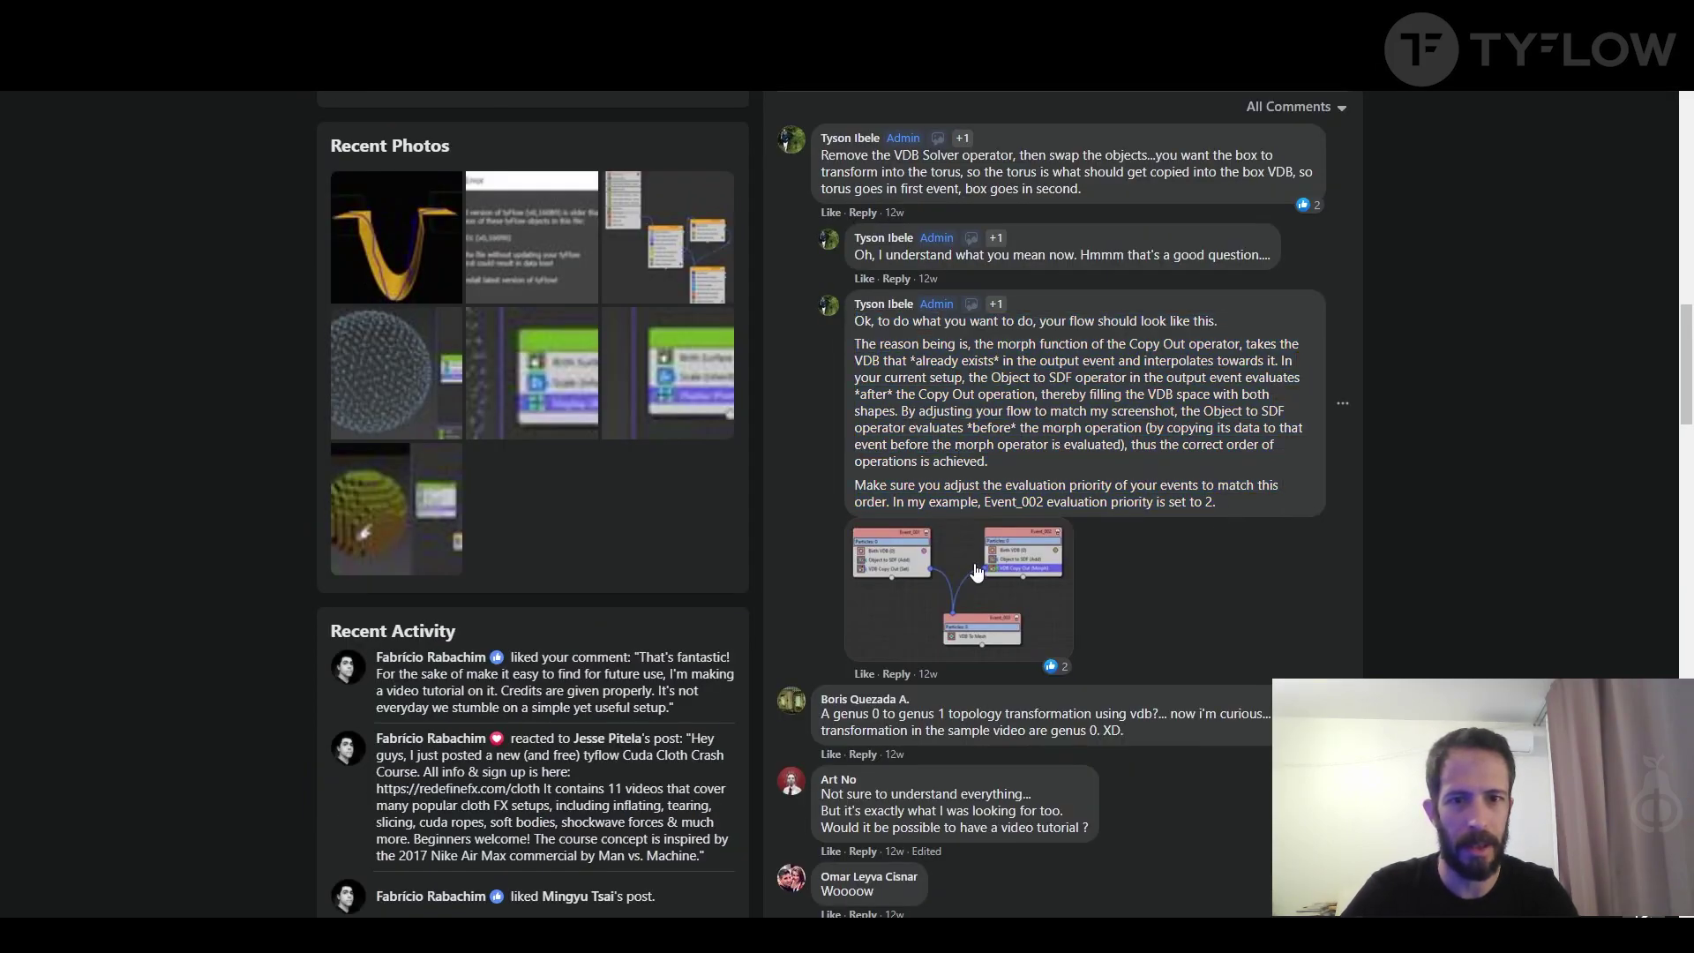
{"action": "left_click", "coordinate": [987, 551]}
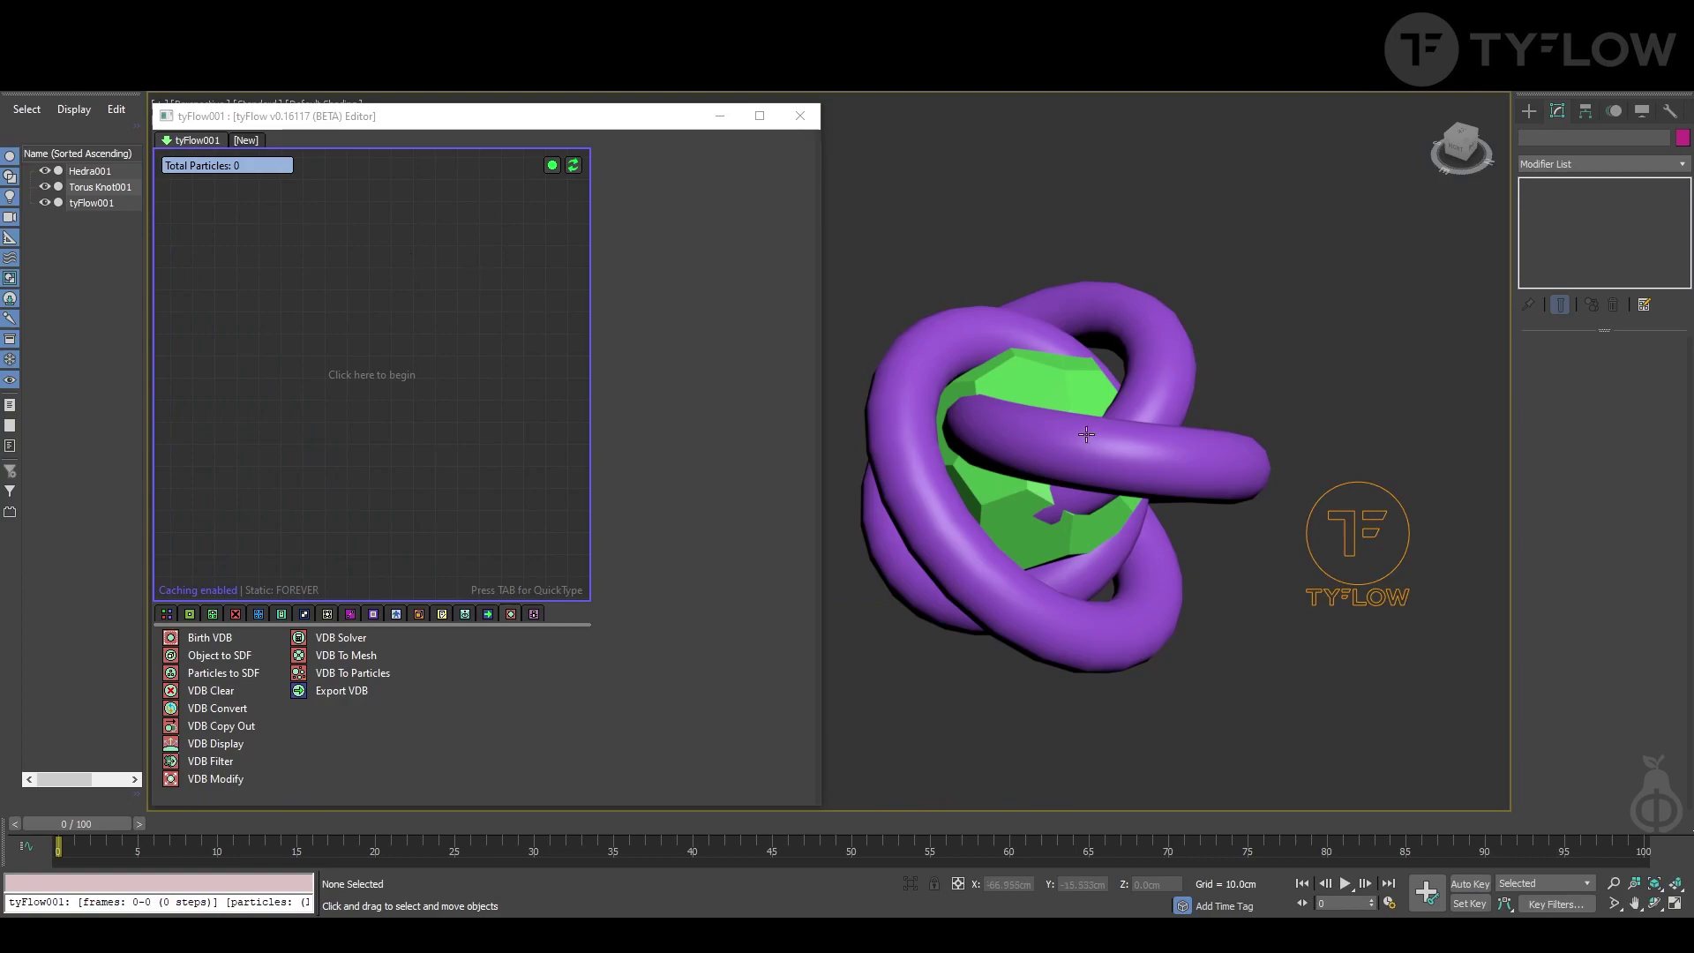
Inspect the hedra and the torus knot separately by toggling the visibility of each one
{"action": "middle_click_drag", "start_coordinate": [1095, 432], "coordinate": [1169, 395], "text": "alt"}
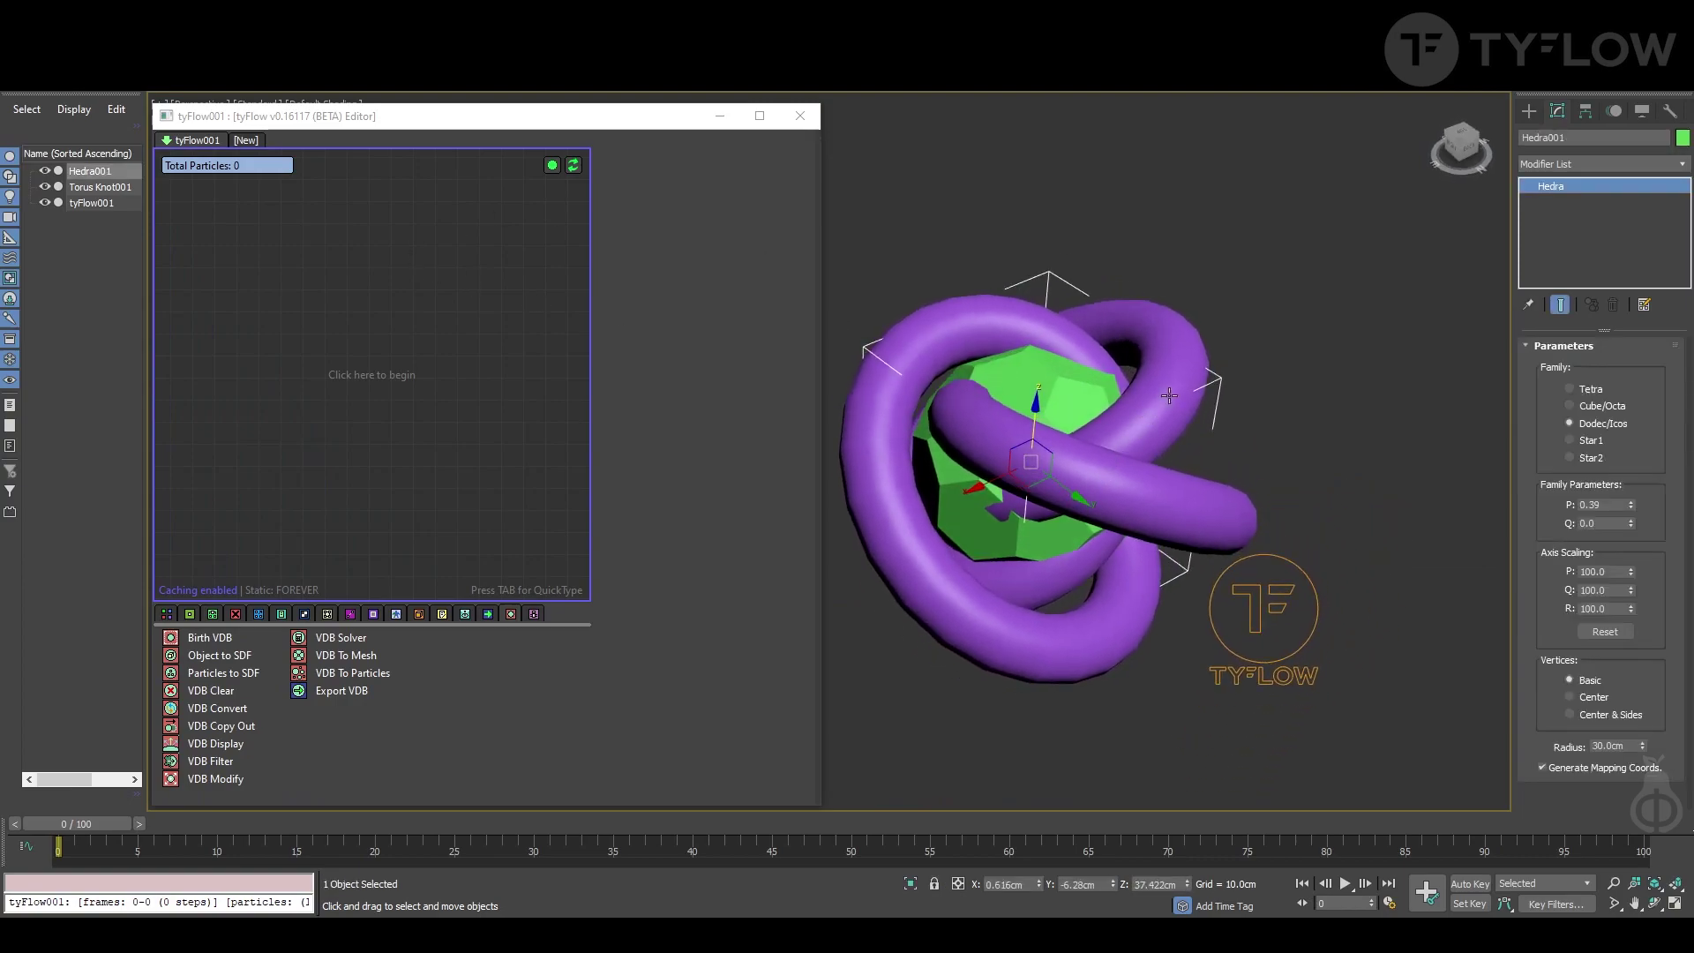
{"action": "left_click", "coordinate": [1265, 476]}
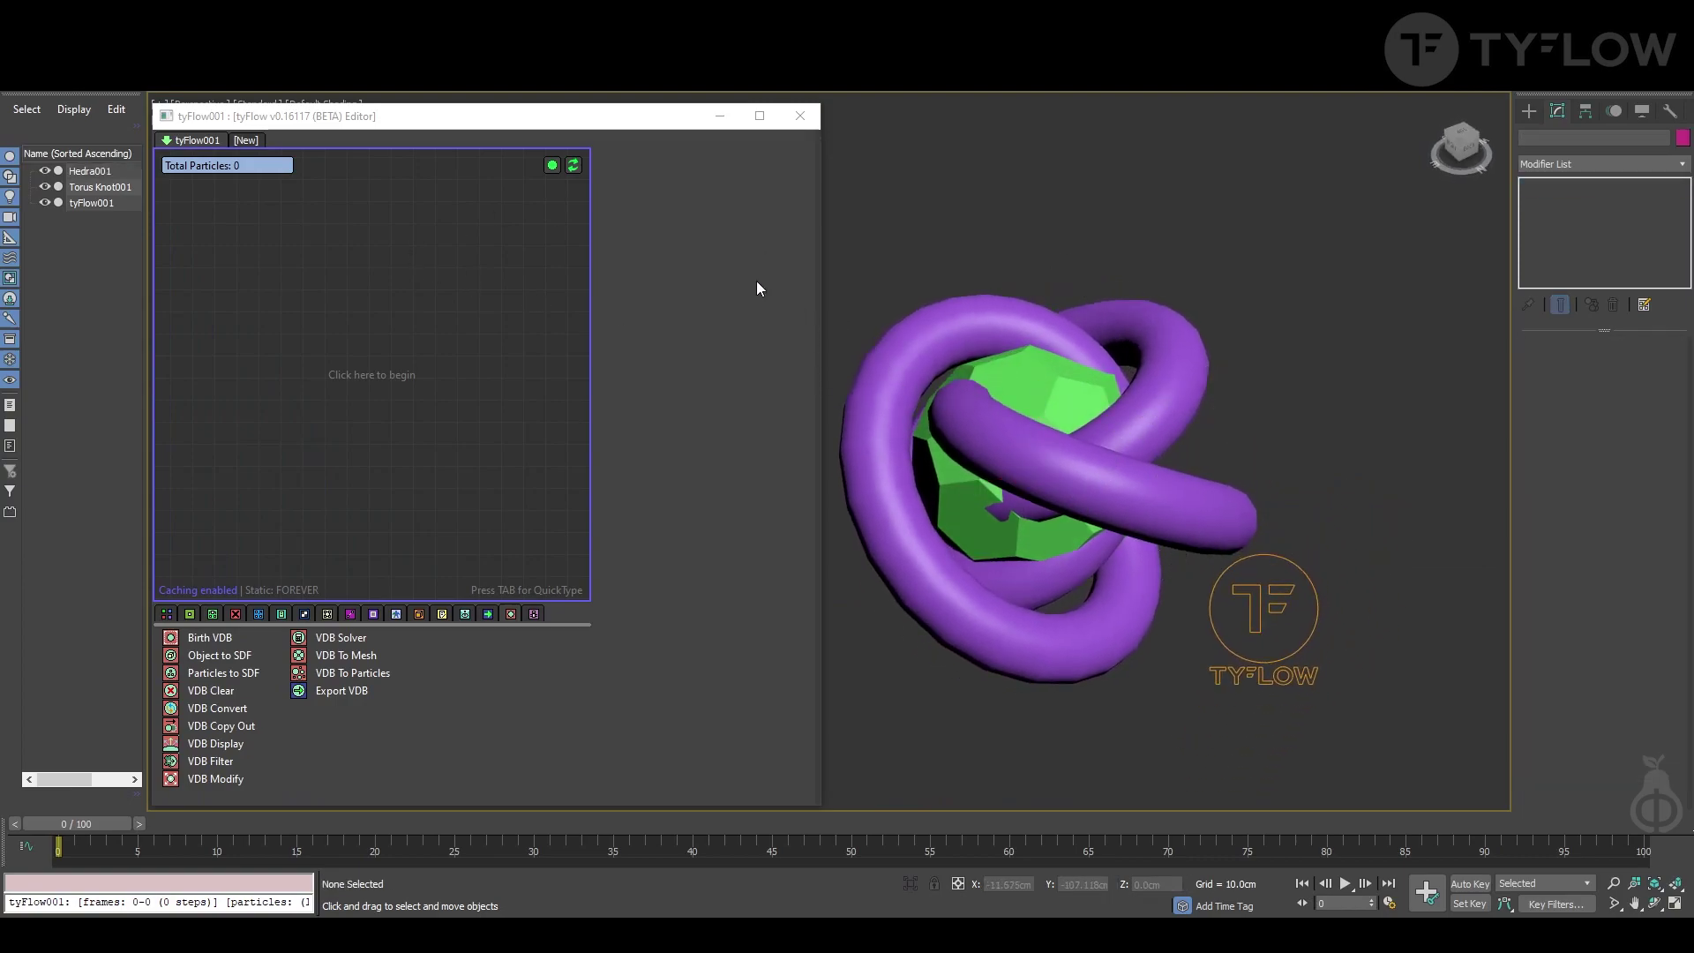
{"action": "left_click", "coordinate": [46, 172]}
{"action": "left_click", "coordinate": [41, 187]}
{"action": "left_click", "coordinate": [46, 172]}
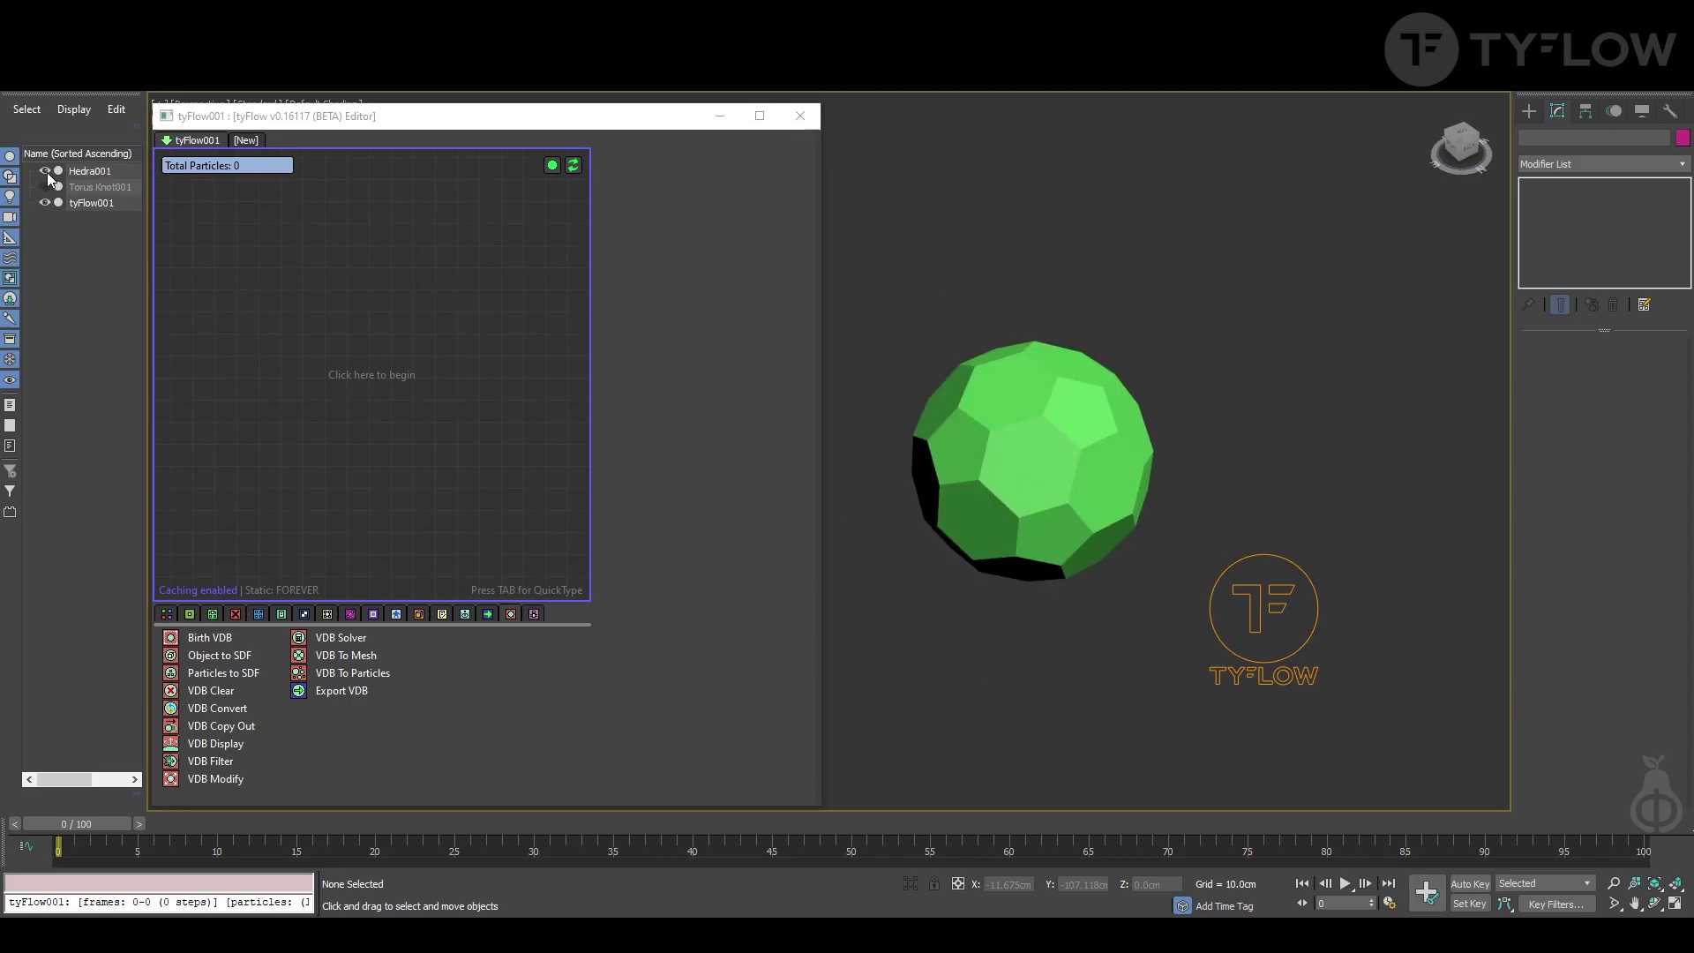
{"action": "left_click", "coordinate": [45, 174]}
{"action": "left_click", "coordinate": [45, 185]}
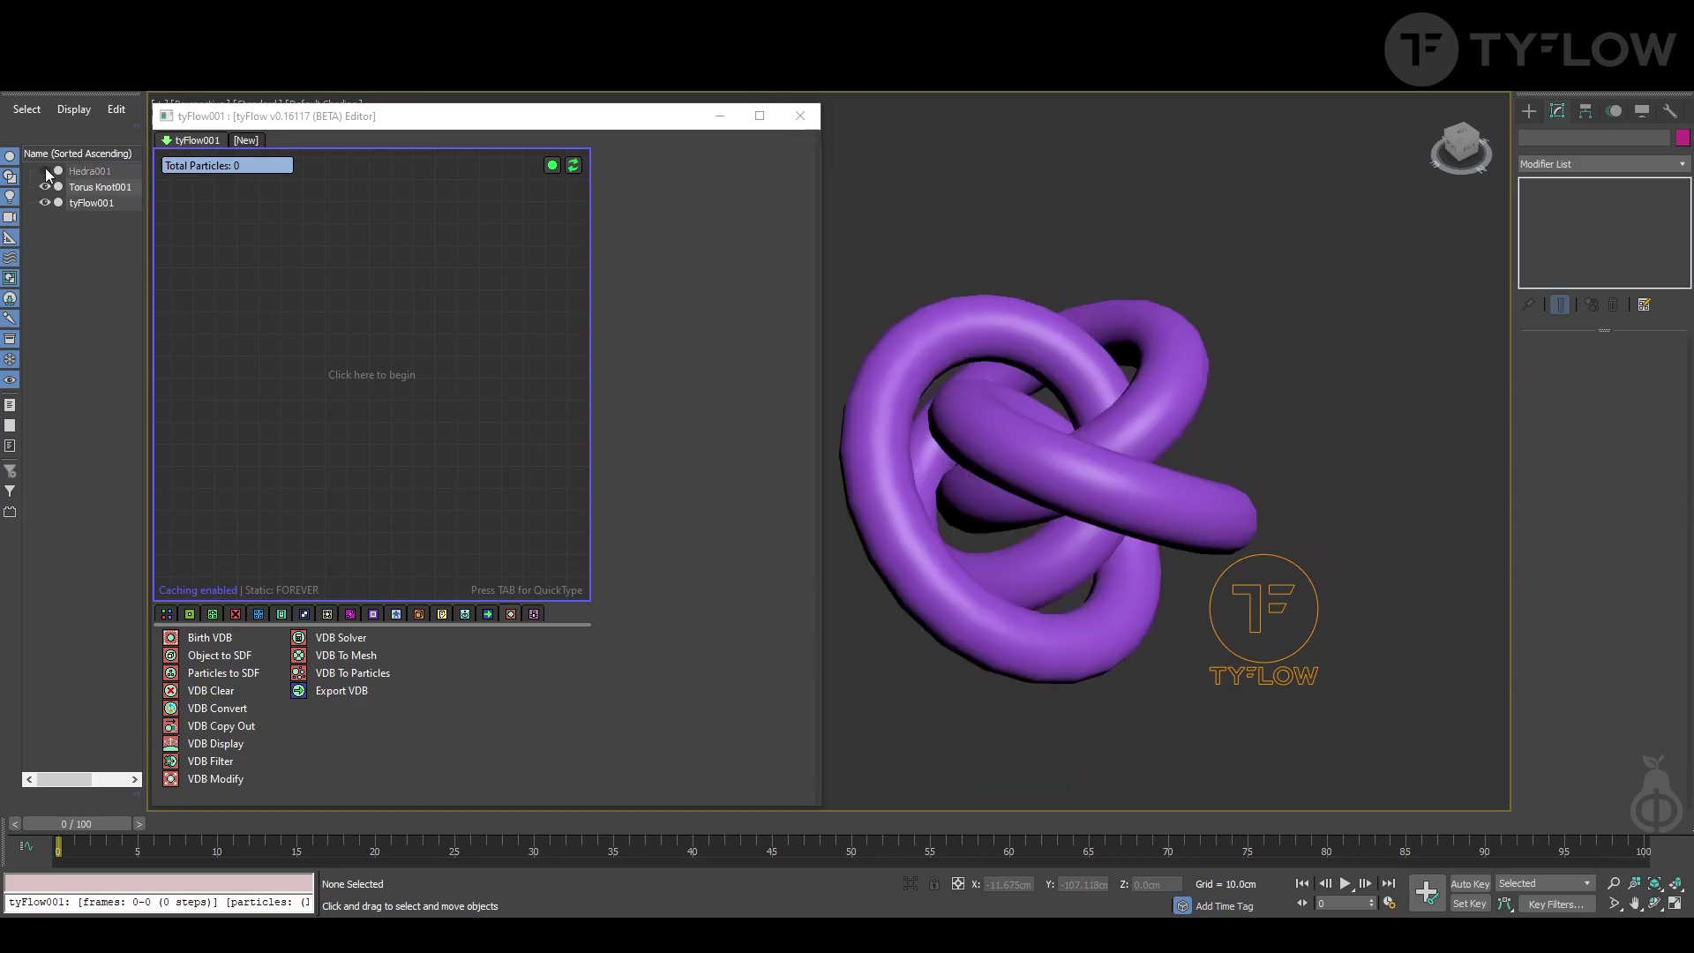
{"action": "left_click", "coordinate": [45, 170]}
Move the hedra along X out of the torus knot and back inside its centre
{"action": "left_click", "coordinate": [1062, 417]}
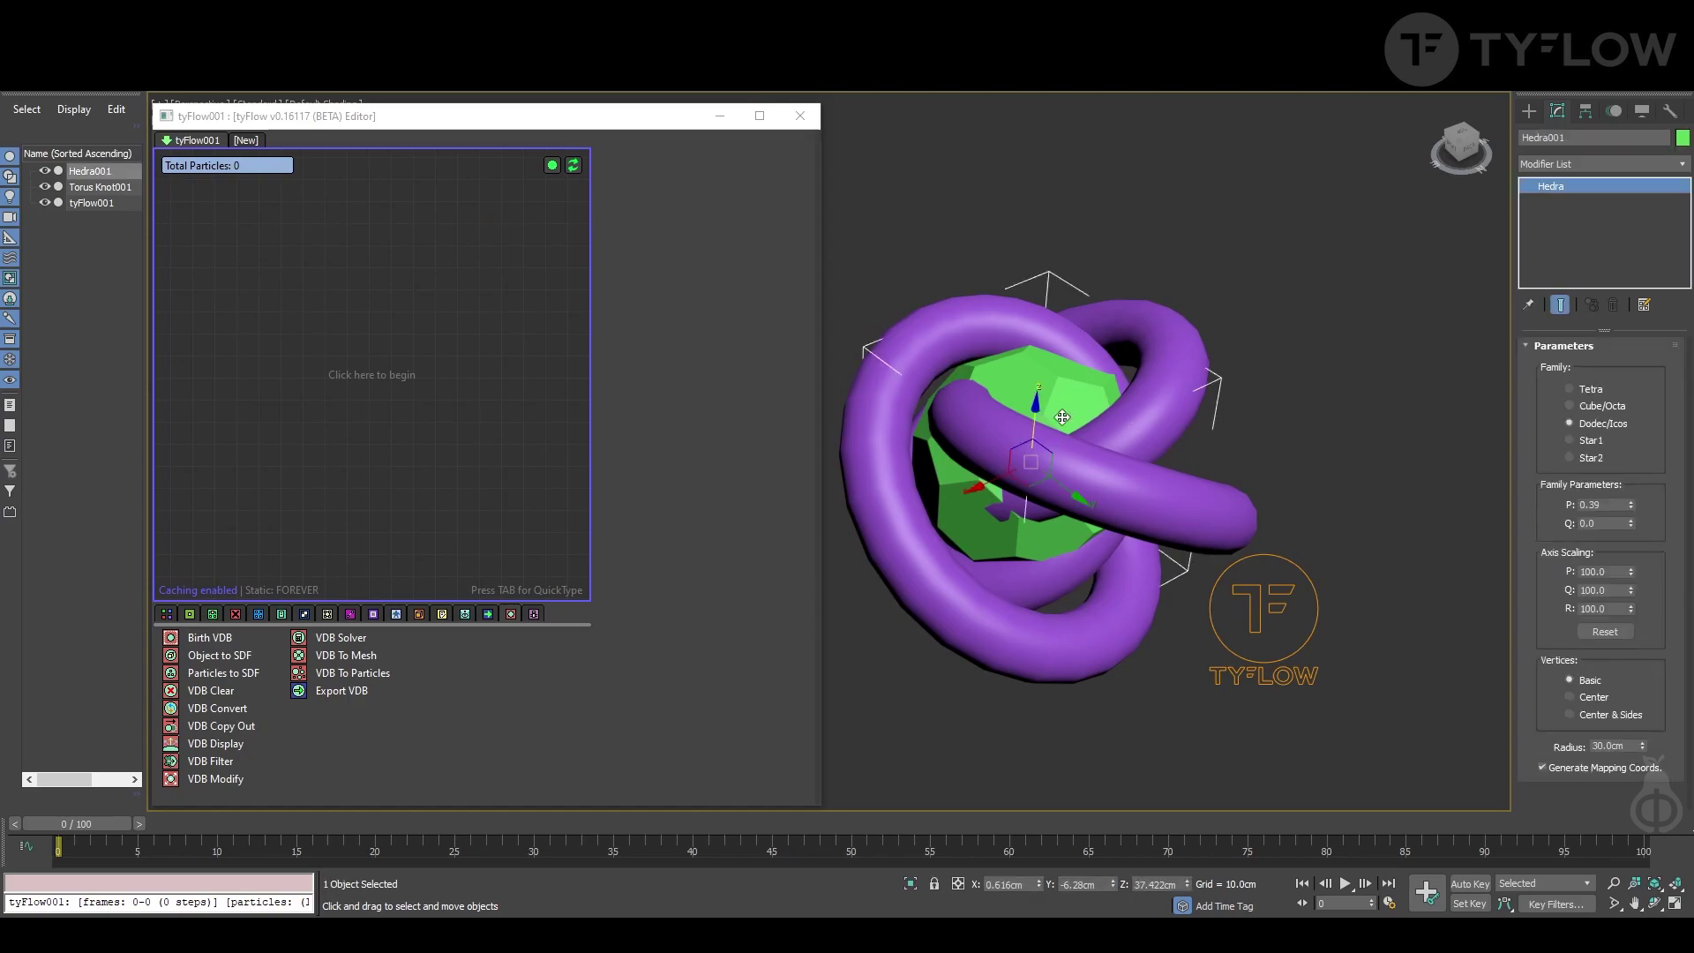
{"action": "middle_click_drag", "start_coordinate": [1062, 416], "coordinate": [1097, 496], "text": "alt"}
{"action": "left_click_drag", "start_coordinate": [991, 484], "coordinate": [1289, 319]}
{"action": "mouse_move", "coordinate": [1289, 319]}
{"action": "middle_mouse_down", "text": "alt"}
{"action": "mouse_move", "coordinate": [1225, 269]}
{"action": "mouse_move", "coordinate": [1285, 360]}
{"action": "mouse_move", "coordinate": [1287, 320]}
{"action": "middle_mouse_up", "text": "alt"}
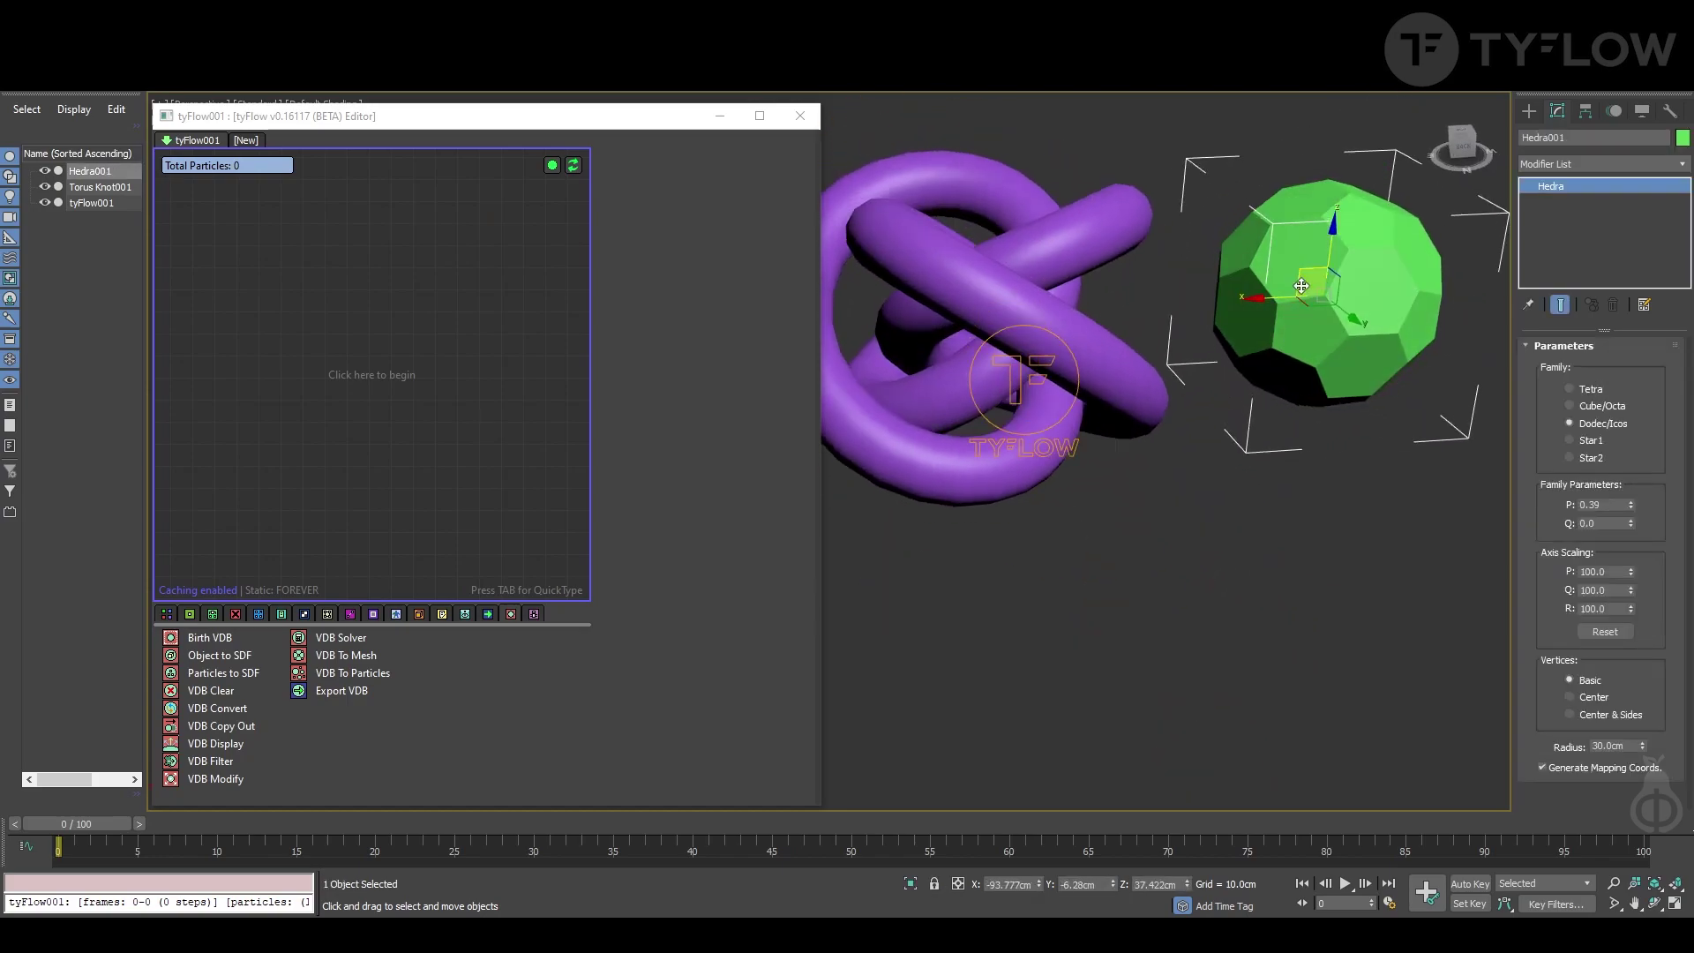
{"action": "middle_click_drag", "start_coordinate": [1058, 299], "coordinate": [1182, 427]}
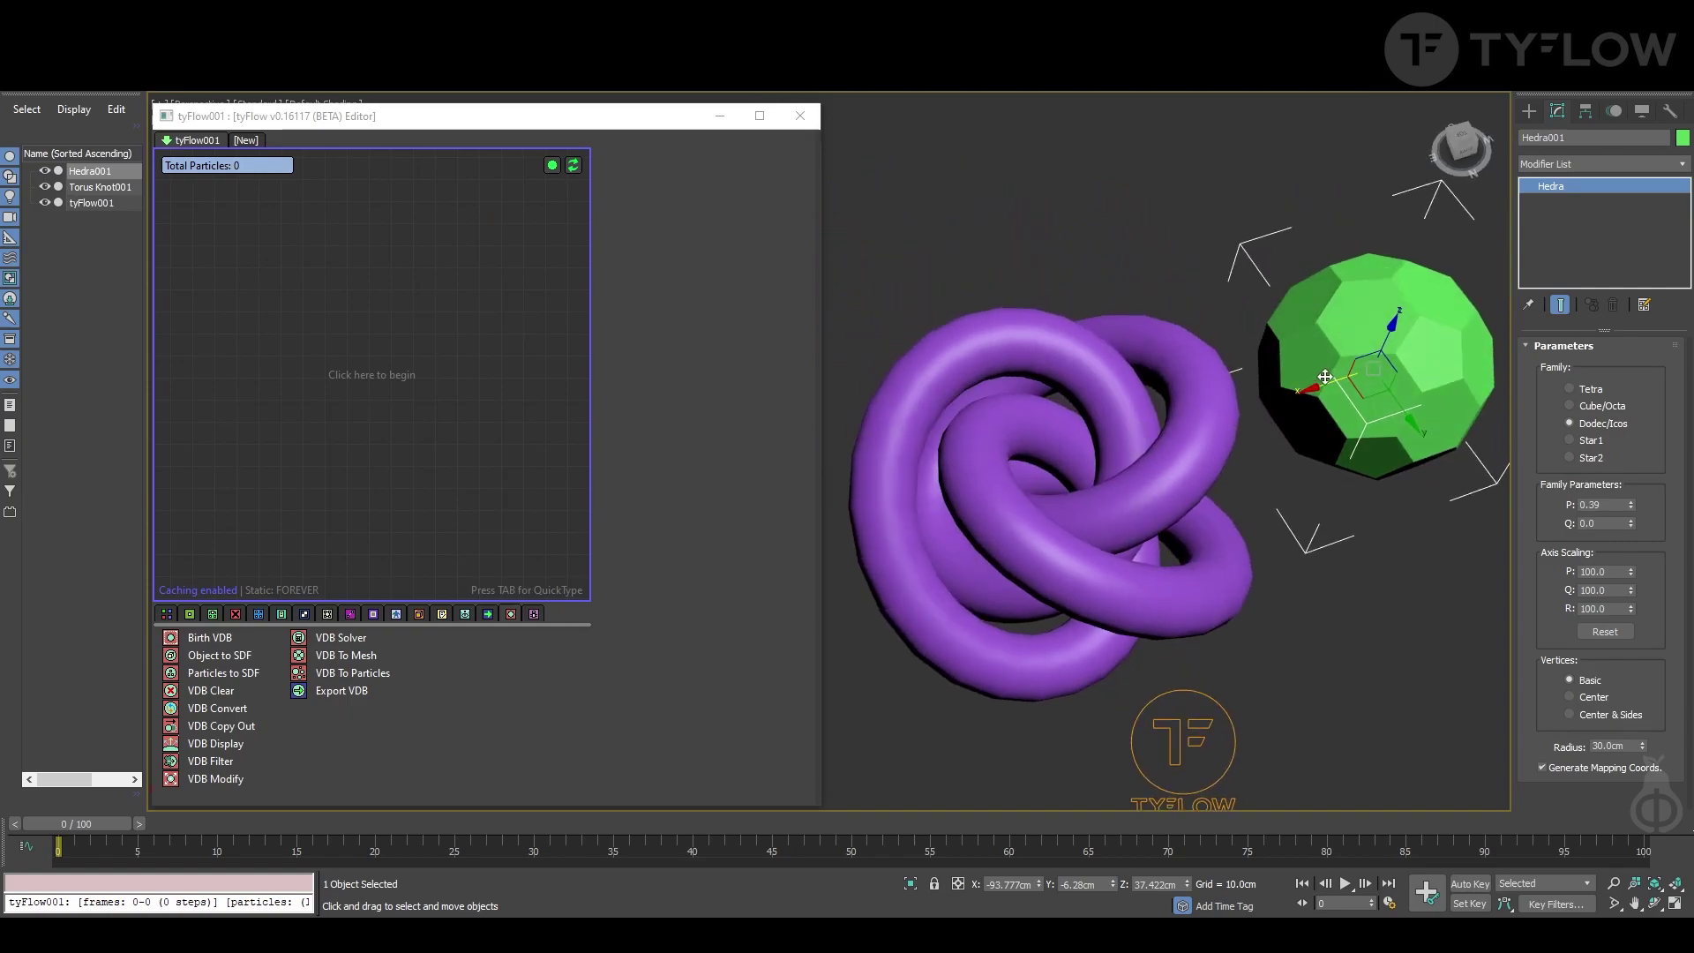
{"action": "left_click_drag", "start_coordinate": [1325, 379], "coordinate": [976, 473]}
{"action": "middle_click_drag", "start_coordinate": [976, 473], "coordinate": [1049, 463], "text": "alt"}
{"action": "scroll", "coordinate": [1050, 463], "scroll_direction": "up", "scroll_amount": 1}
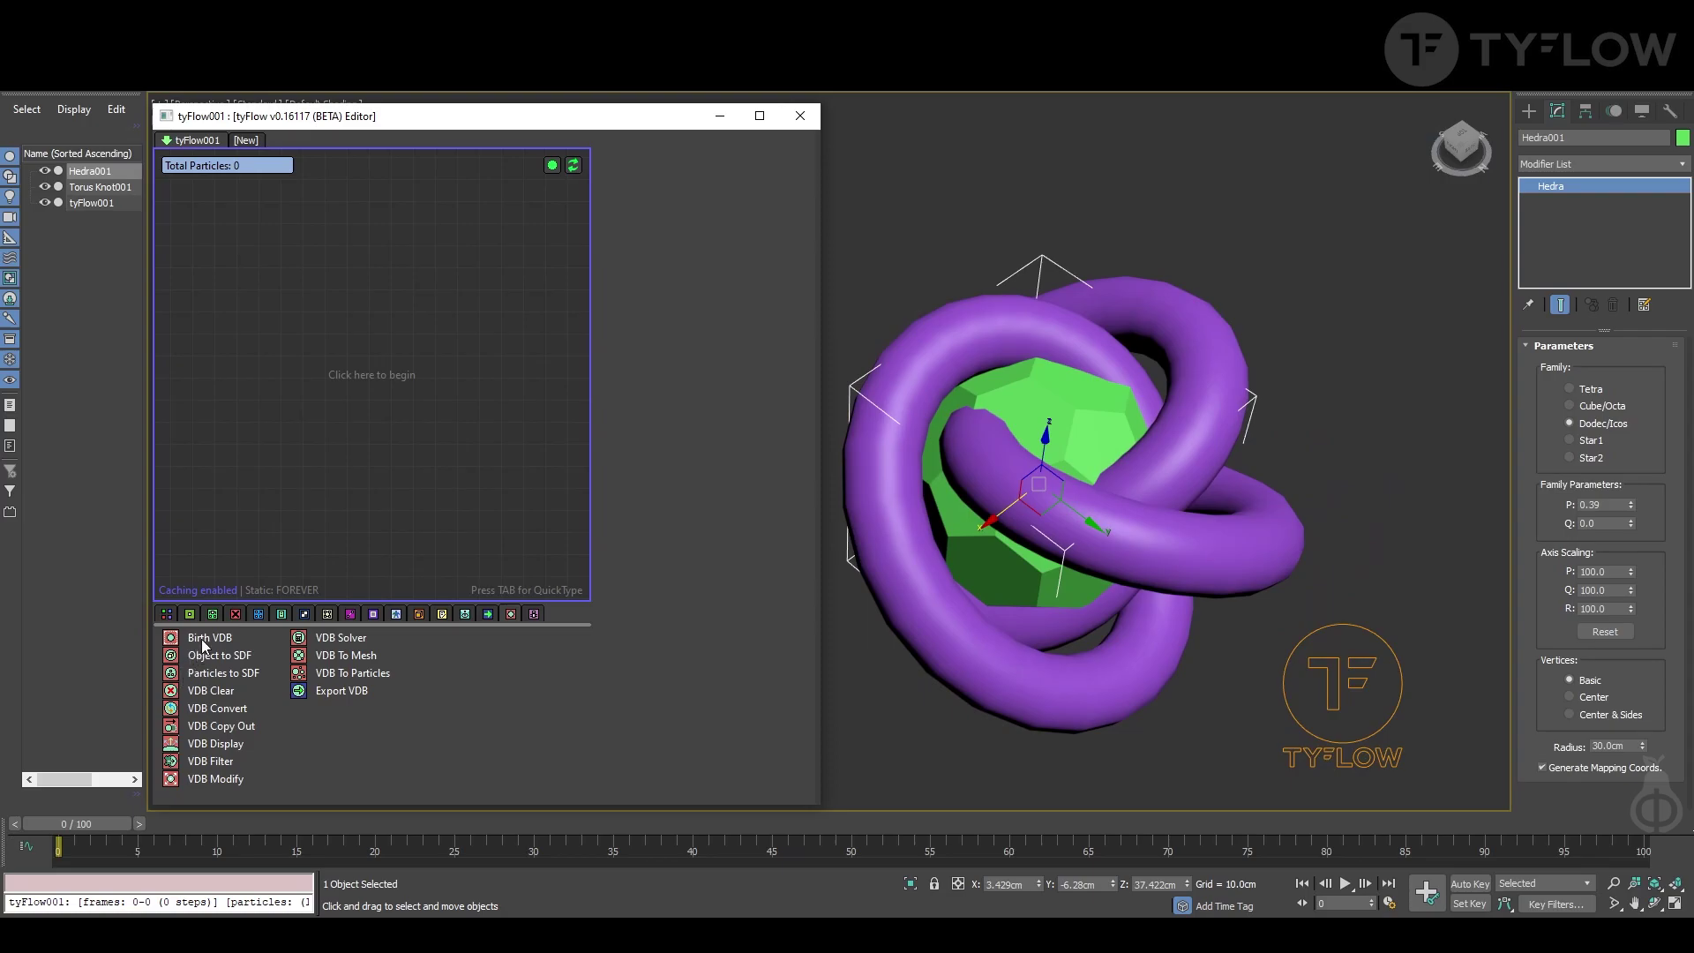
Create a Birth VDB event with an Object to SDF operator that uses Hedra001, plus a separate VDB To Mesh event
{"action": "left_click_drag", "start_coordinate": [201, 639], "coordinate": [310, 406]}
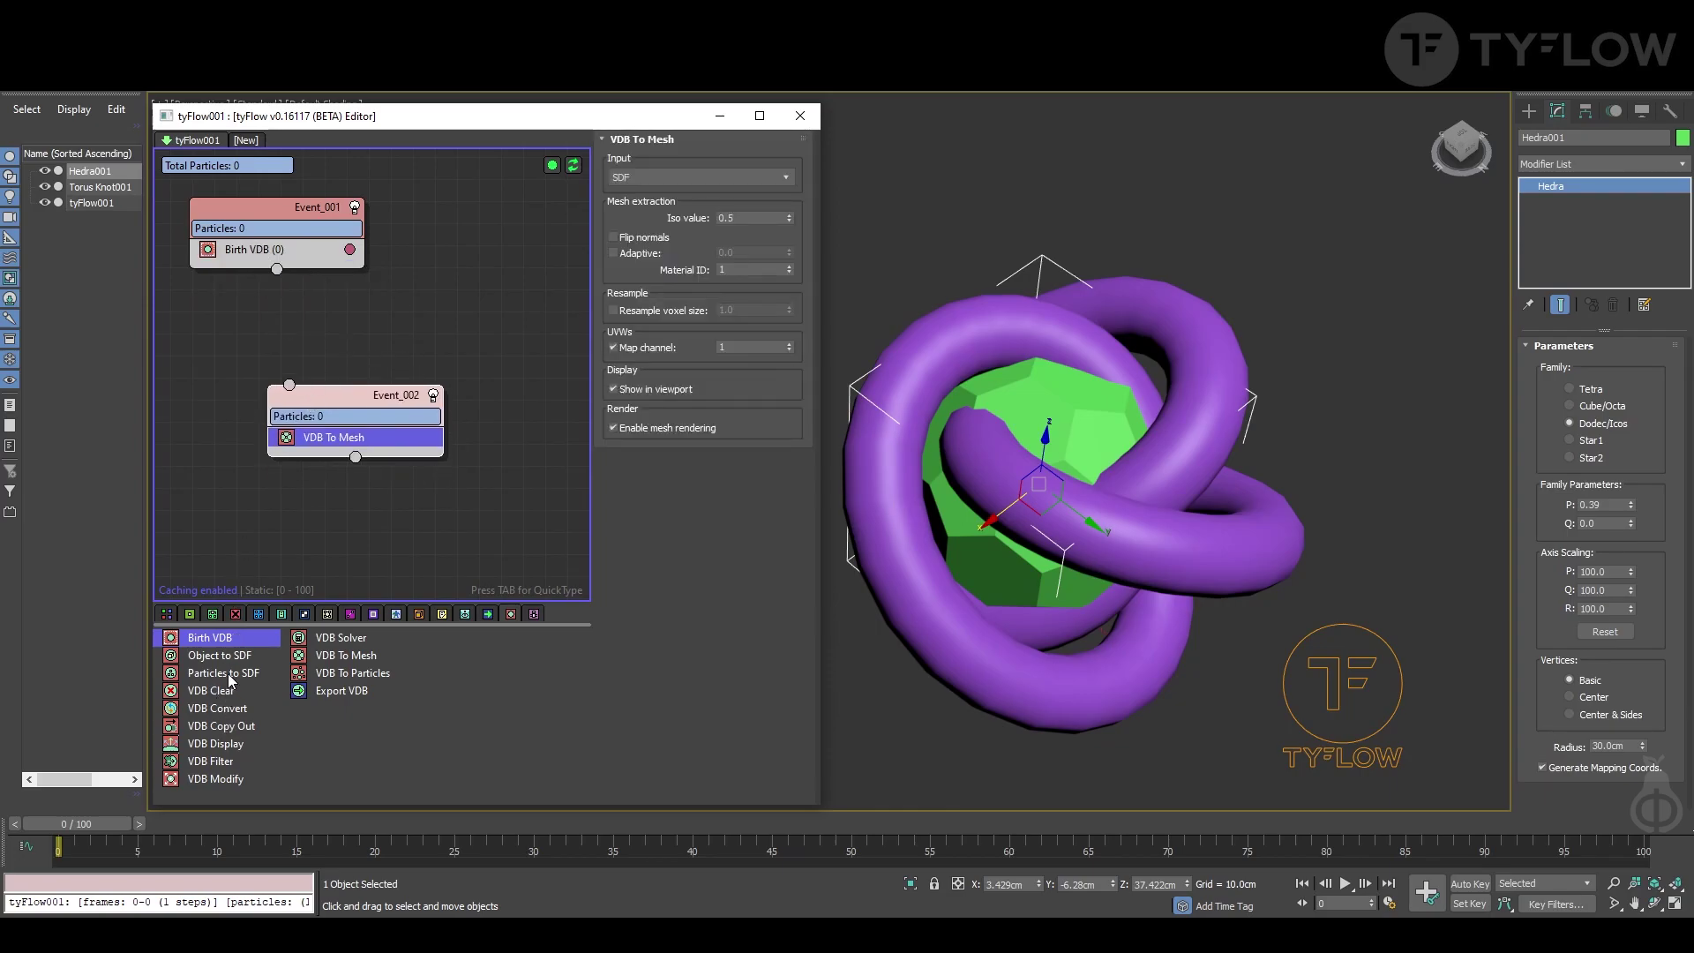
{"action": "mouse_move", "coordinate": [219, 654]}
{"action": "left_mouse_down"}
{"action": "mouse_move", "coordinate": [250, 231]}
{"action": "mouse_move", "coordinate": [257, 243]}
{"action": "left_mouse_up"}
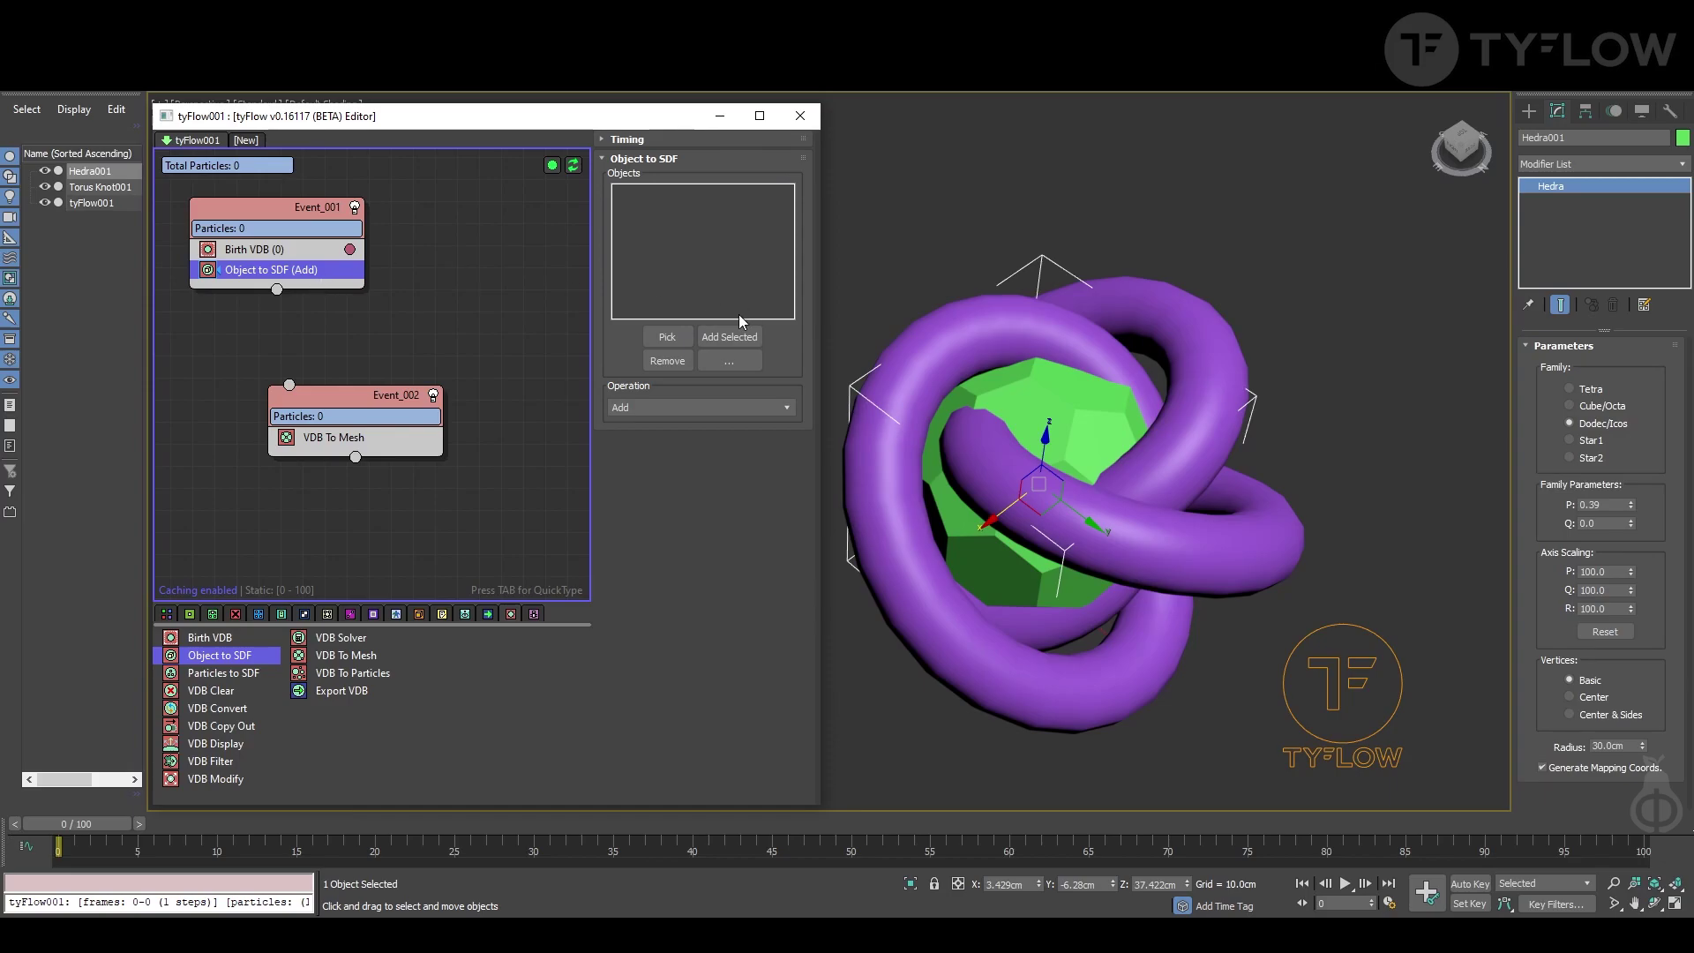
{"action": "left_click", "coordinate": [669, 337]}
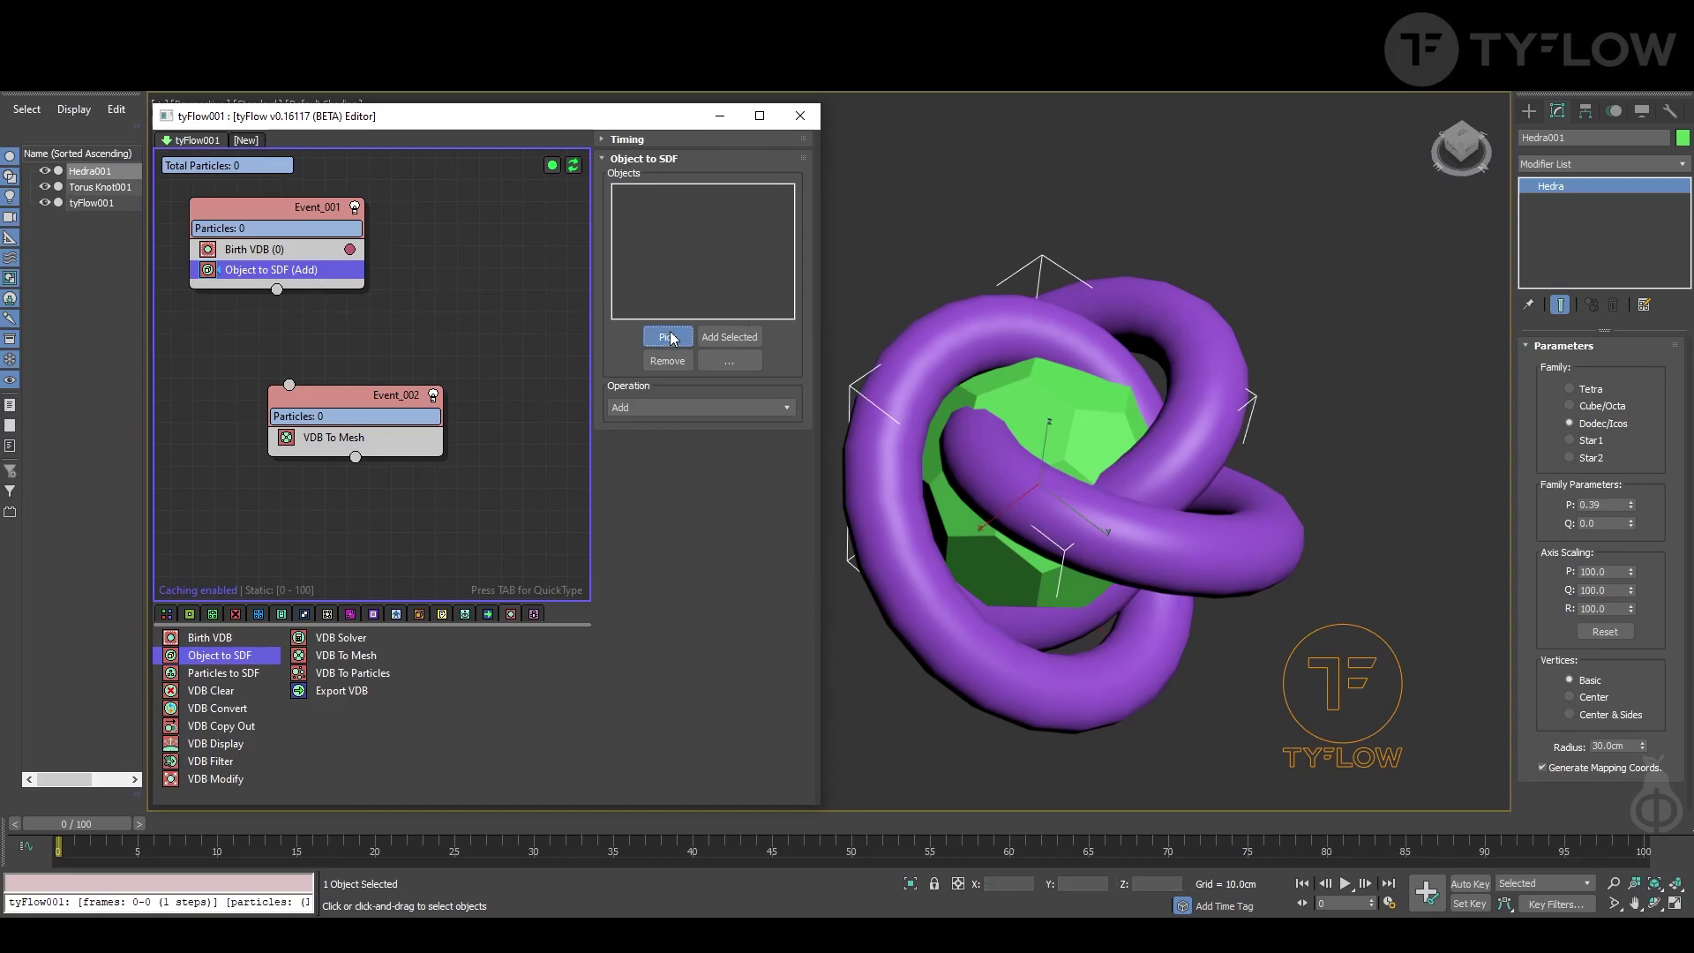
{"action": "left_click", "coordinate": [1076, 408]}
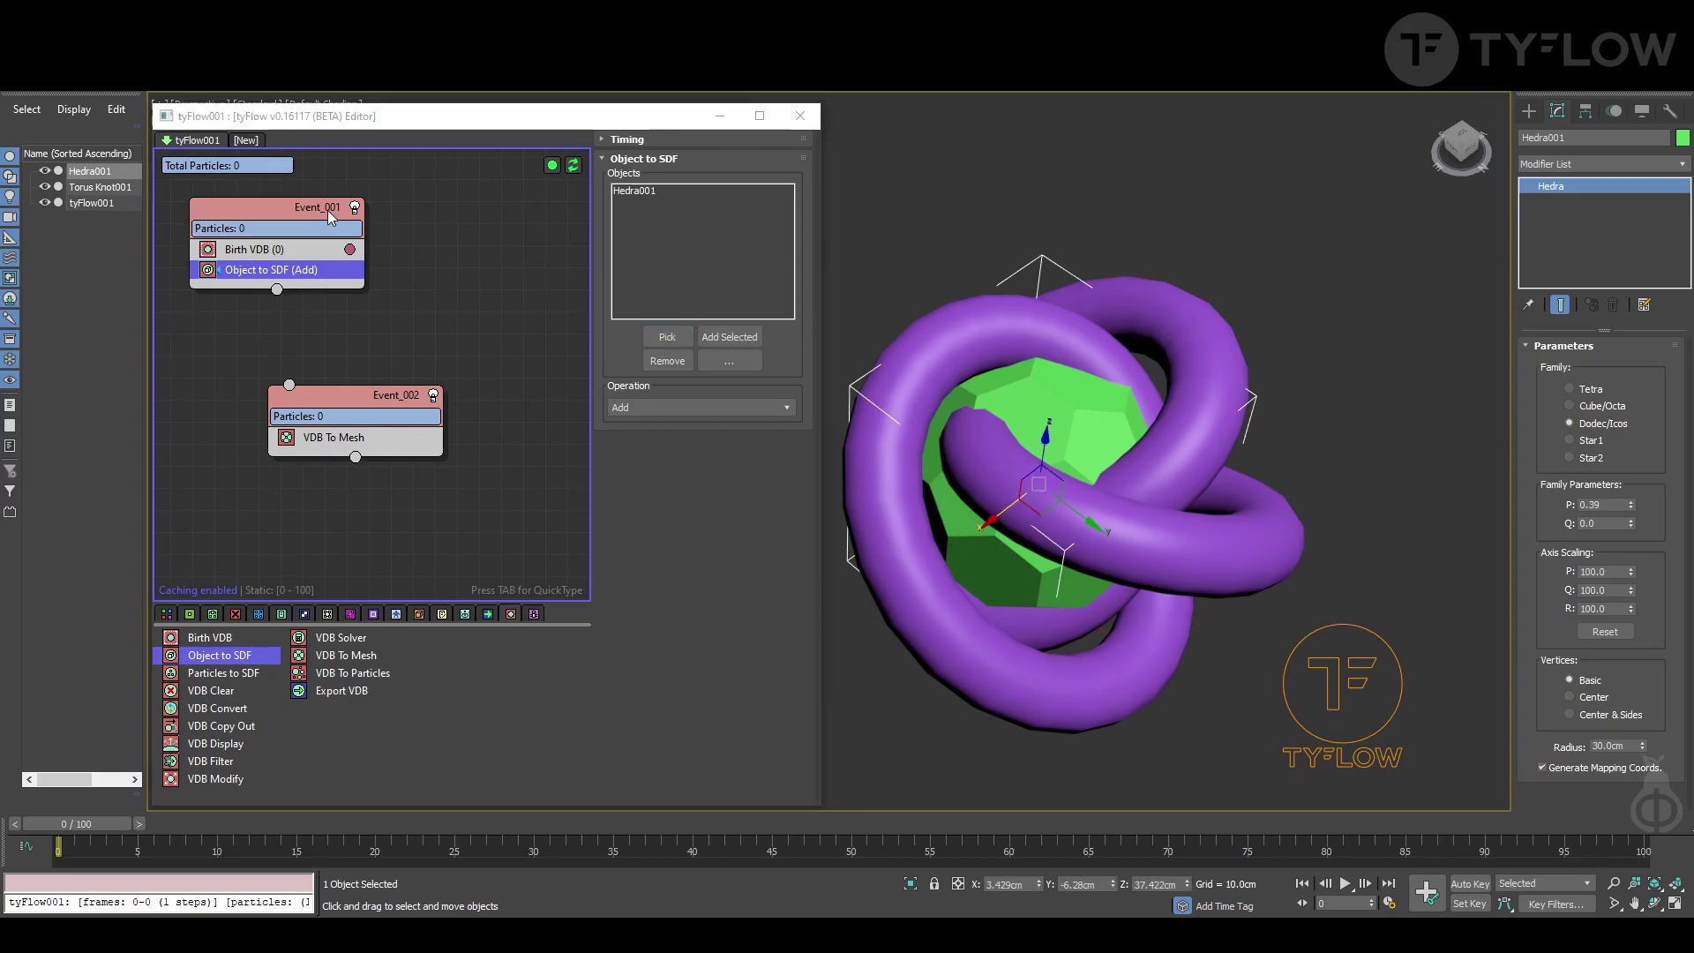
Add a VDB Copy Out operator to the Birth VDB event and connect it to the VDB To Mesh event
{"action": "left_click_drag", "start_coordinate": [225, 727], "coordinate": [233, 683]}
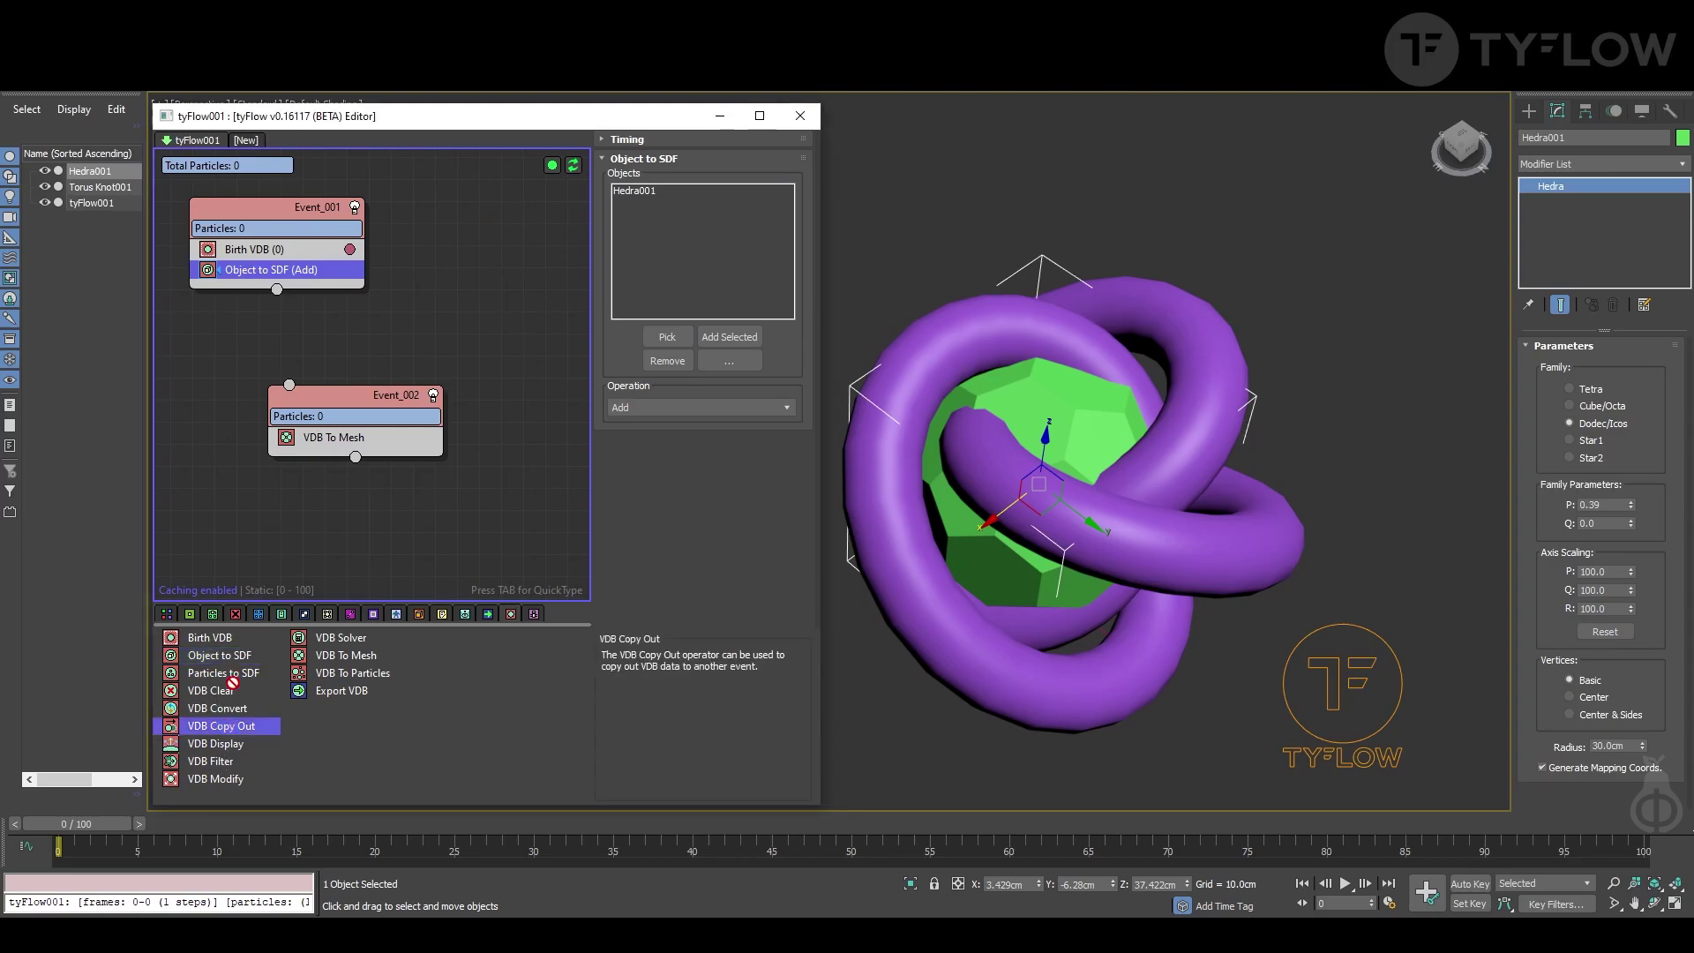
{"action": "left_click_drag", "start_coordinate": [267, 285], "coordinate": [390, 422]}
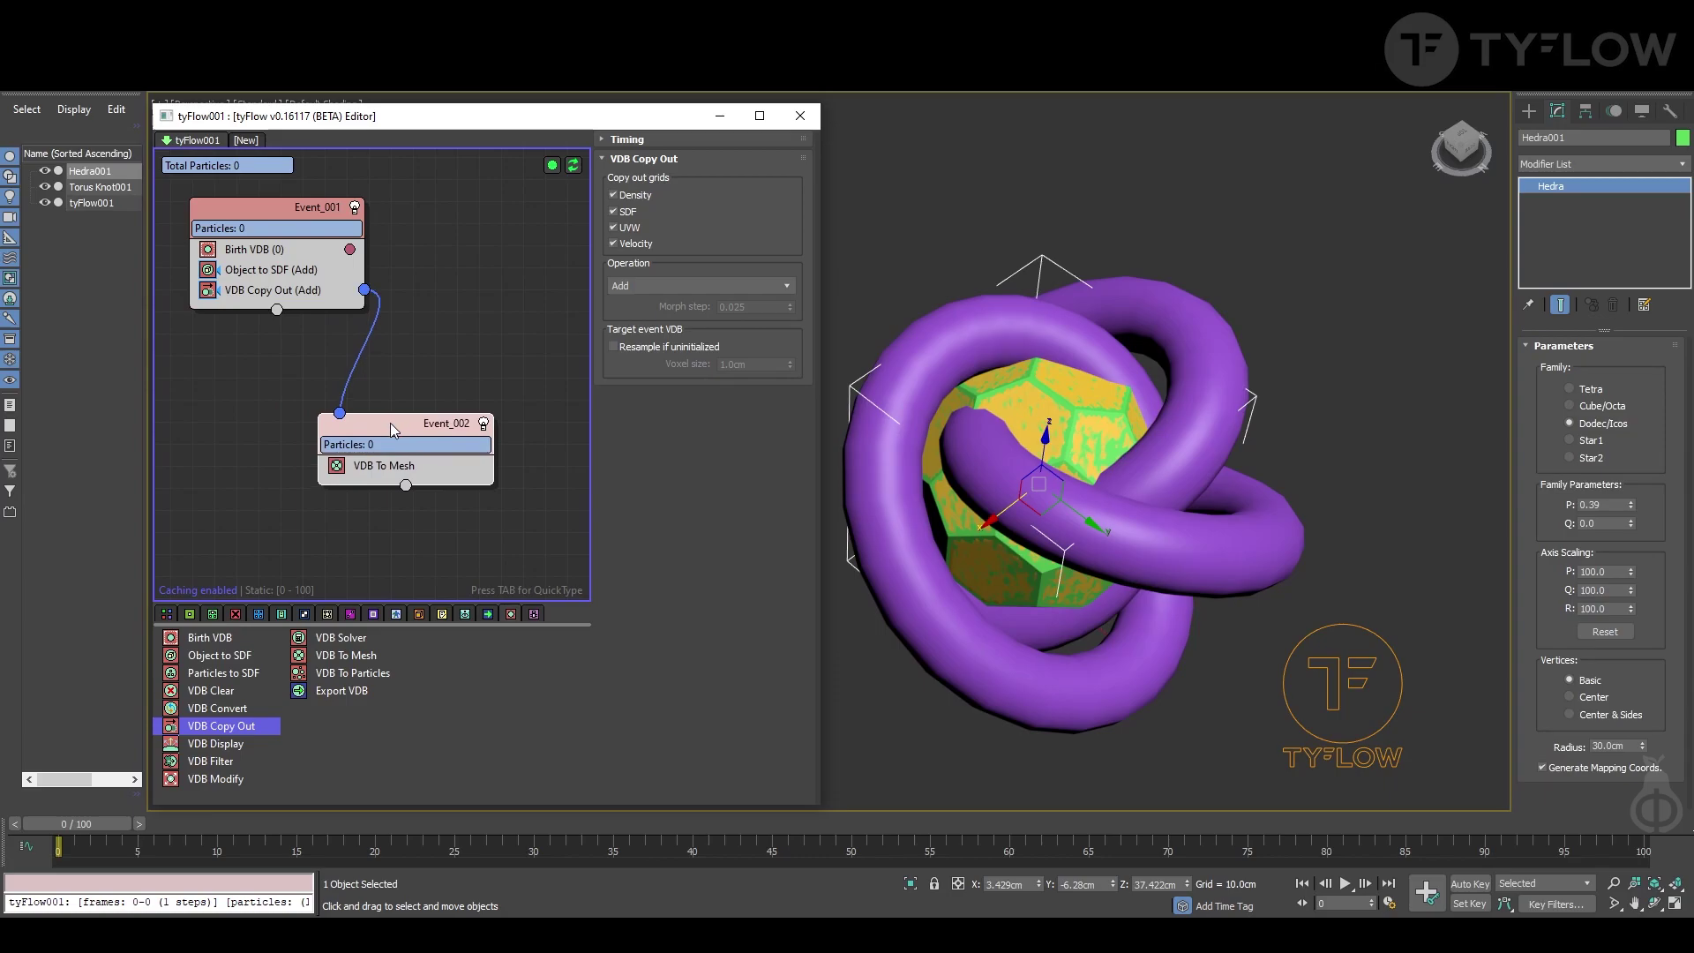
Hide the original Hedra001 object so that only its VDB mesh is shown inside the torus knot
{"action": "left_click", "coordinate": [1220, 377]}
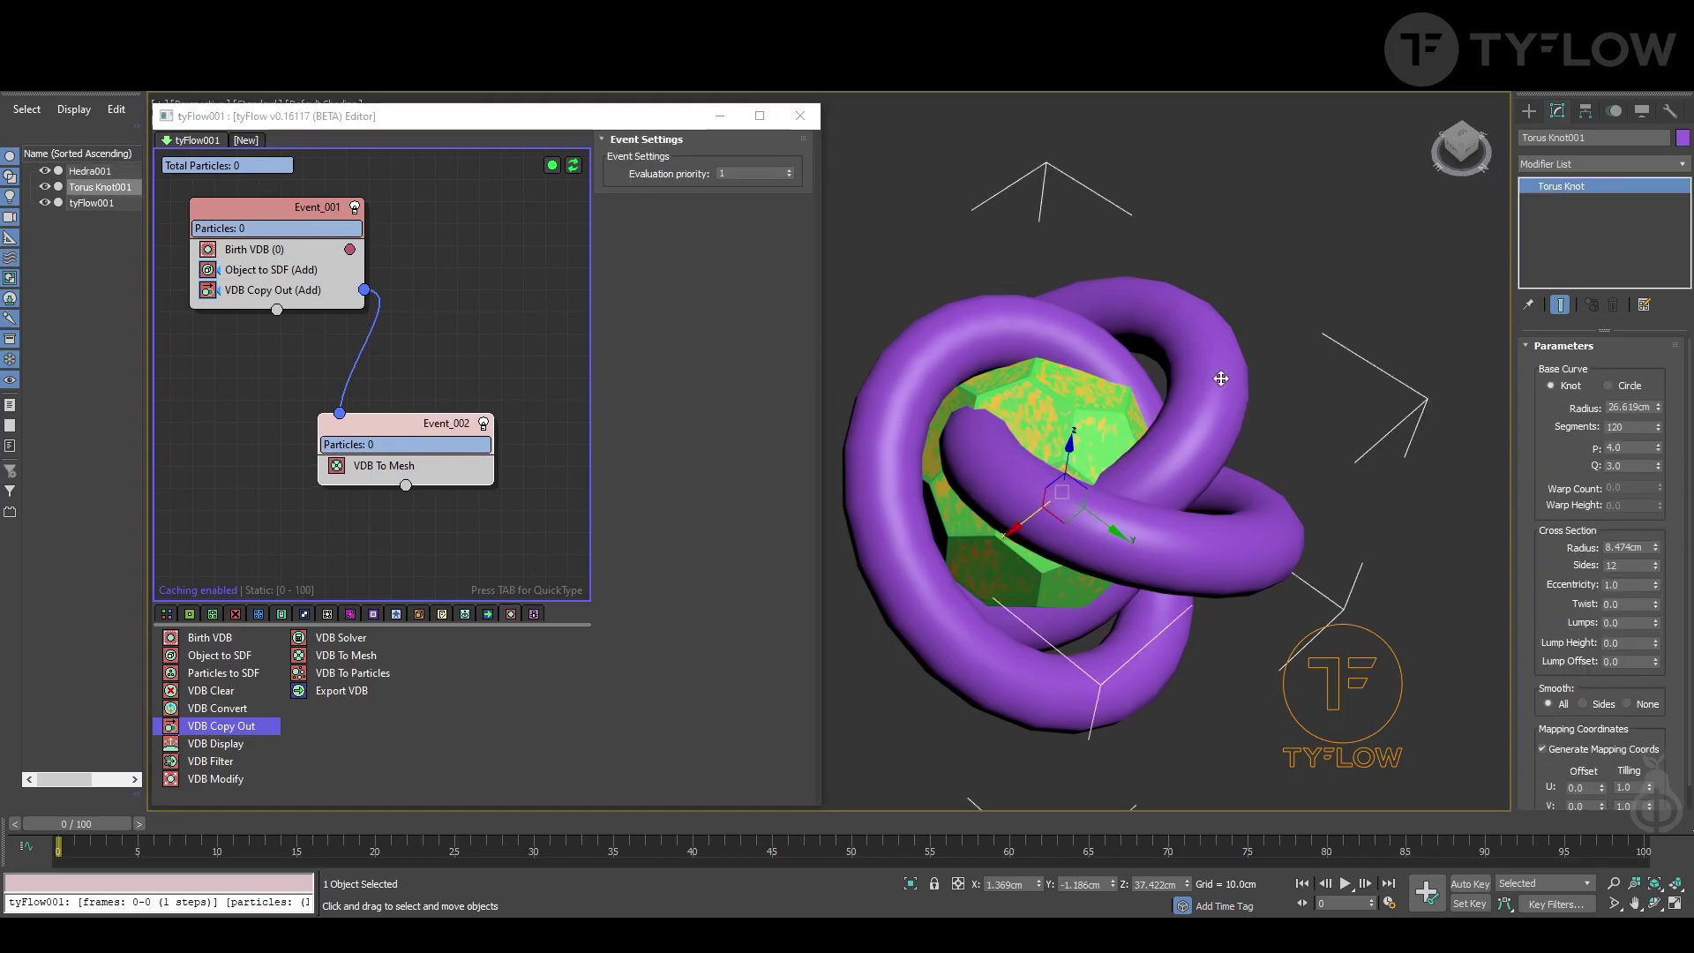
{"action": "left_click", "coordinate": [44, 172]}
{"action": "middle_click_drag", "start_coordinate": [1078, 397], "coordinate": [1094, 503], "text": "alt"}
{"action": "left_click", "coordinate": [458, 287]}
Copy the Birth VDB event with all its operators and paste the duplicate beside it
{"action": "left_click", "coordinate": [308, 228]}
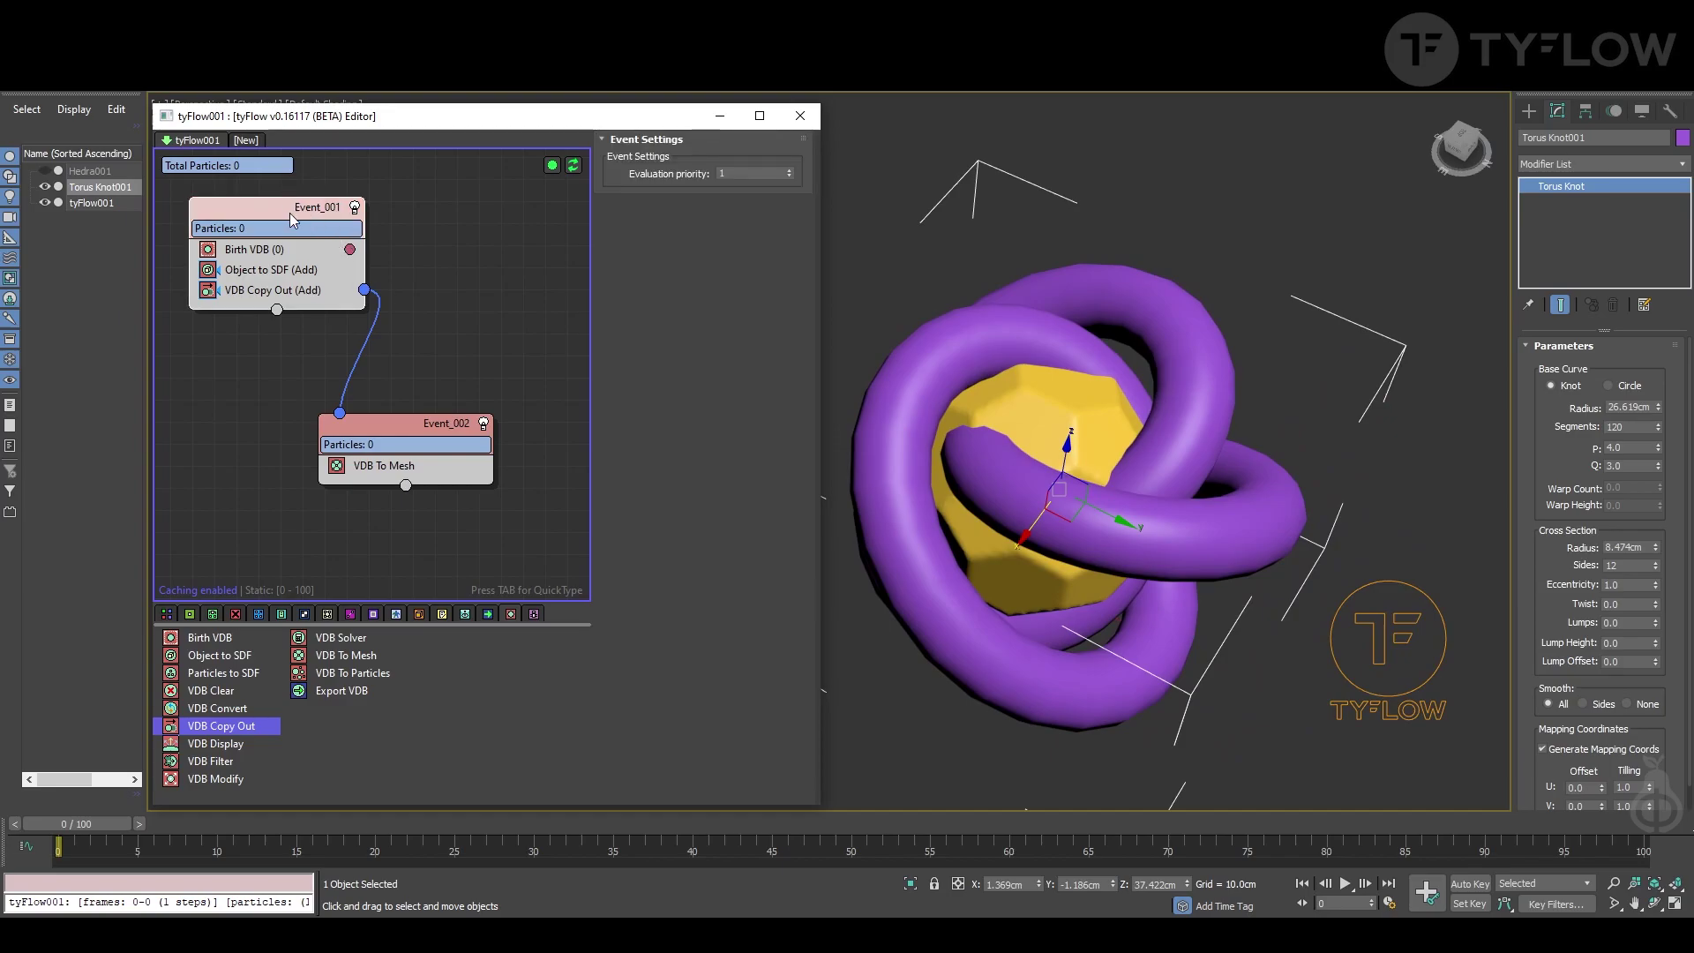
{"action": "right_click", "coordinate": [289, 211]}
{"action": "left_click", "coordinate": [331, 224]}
{"action": "left_click", "coordinate": [453, 241]}
{"action": "right_click", "coordinate": [455, 241]}
{"action": "left_click", "coordinate": [498, 253]}
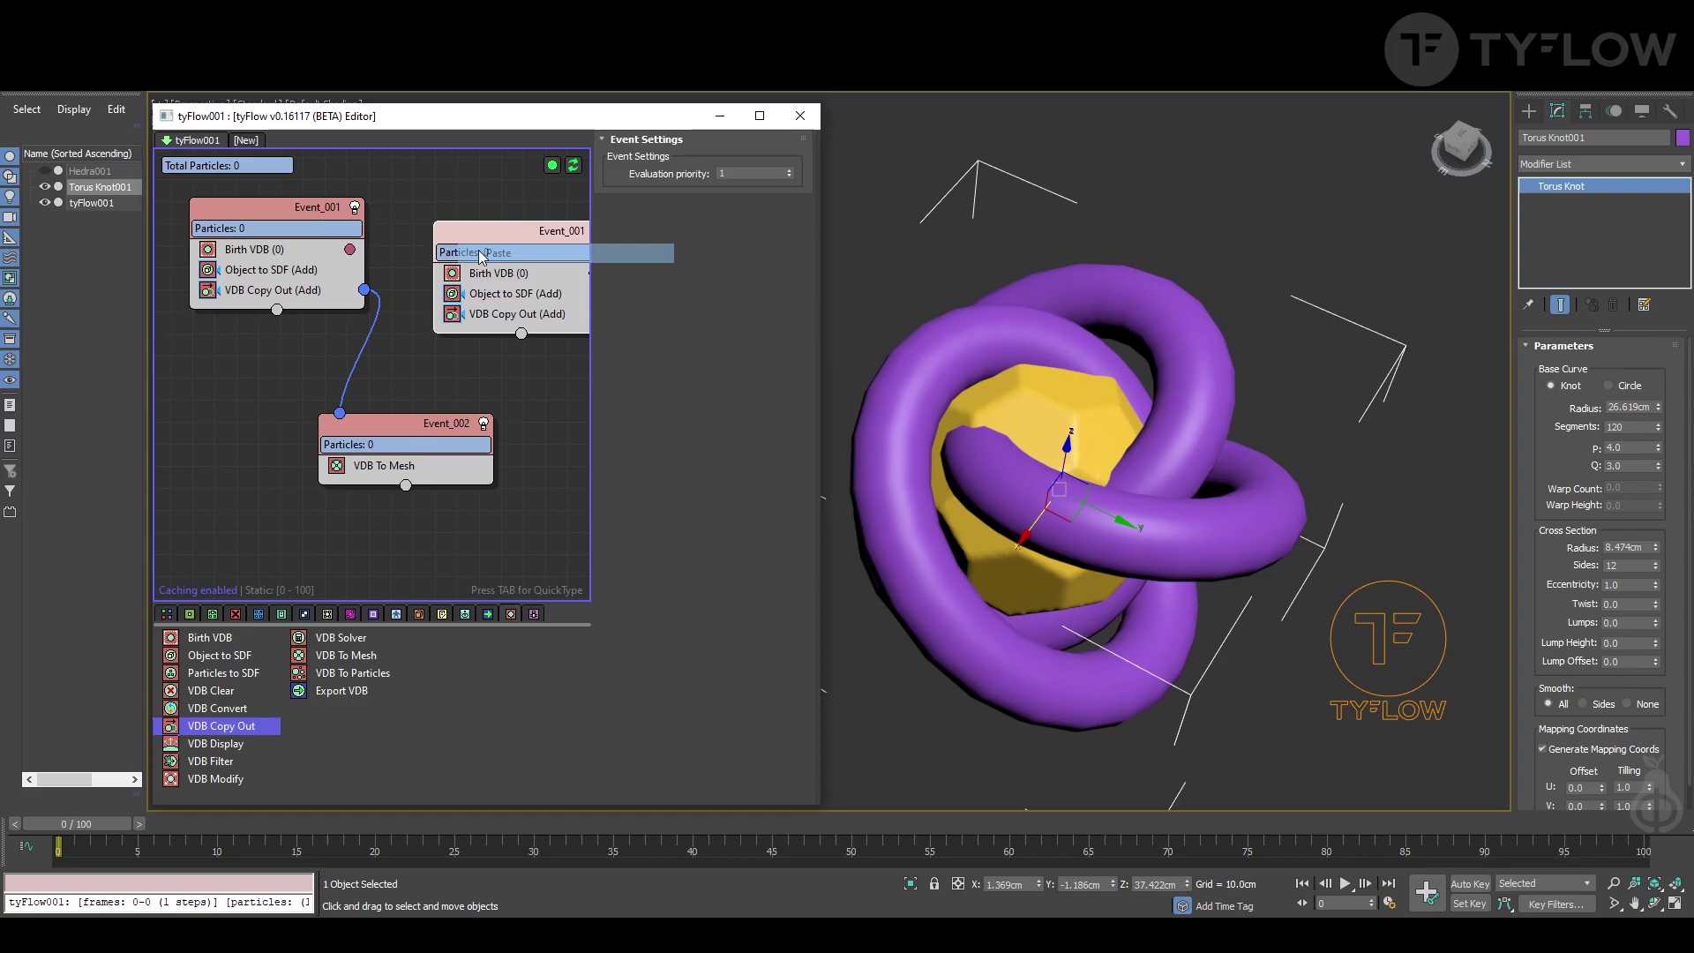
Replace Hedra001 with Torus Knot001 in the duplicated event's Object to SDF operator, and hide the torus knot object
{"action": "left_click", "coordinate": [531, 269]}
{"action": "middle_click_drag", "start_coordinate": [531, 269], "coordinate": [489, 270]}
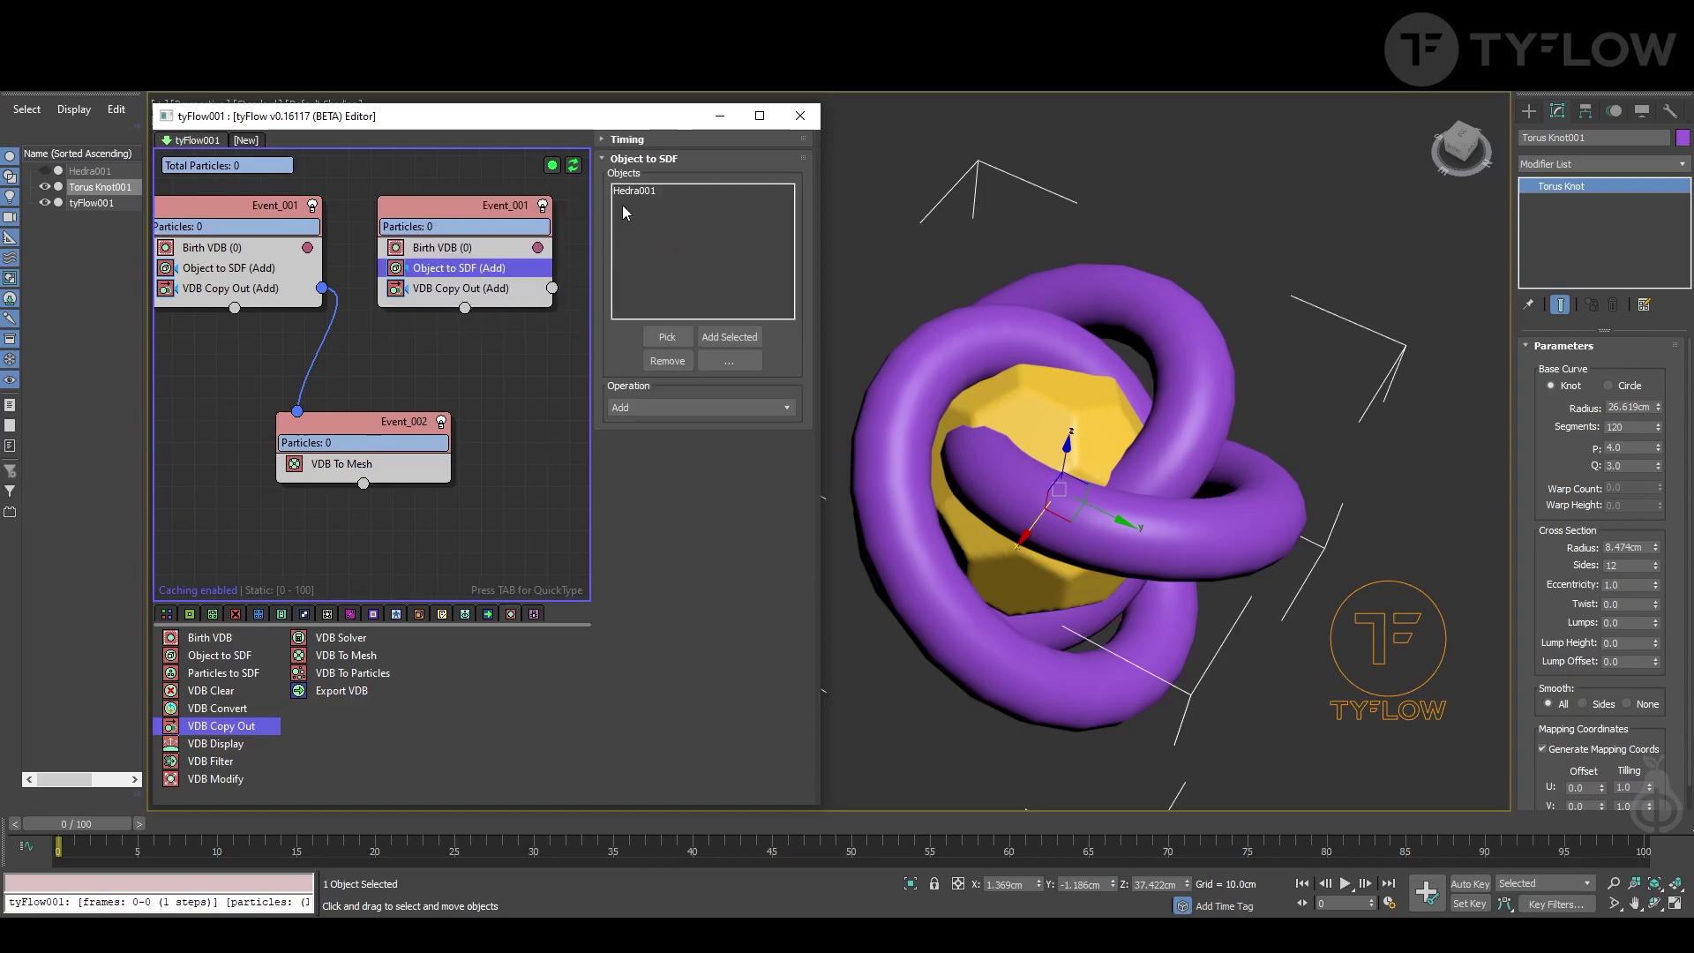
{"action": "left_click", "coordinate": [634, 191]}
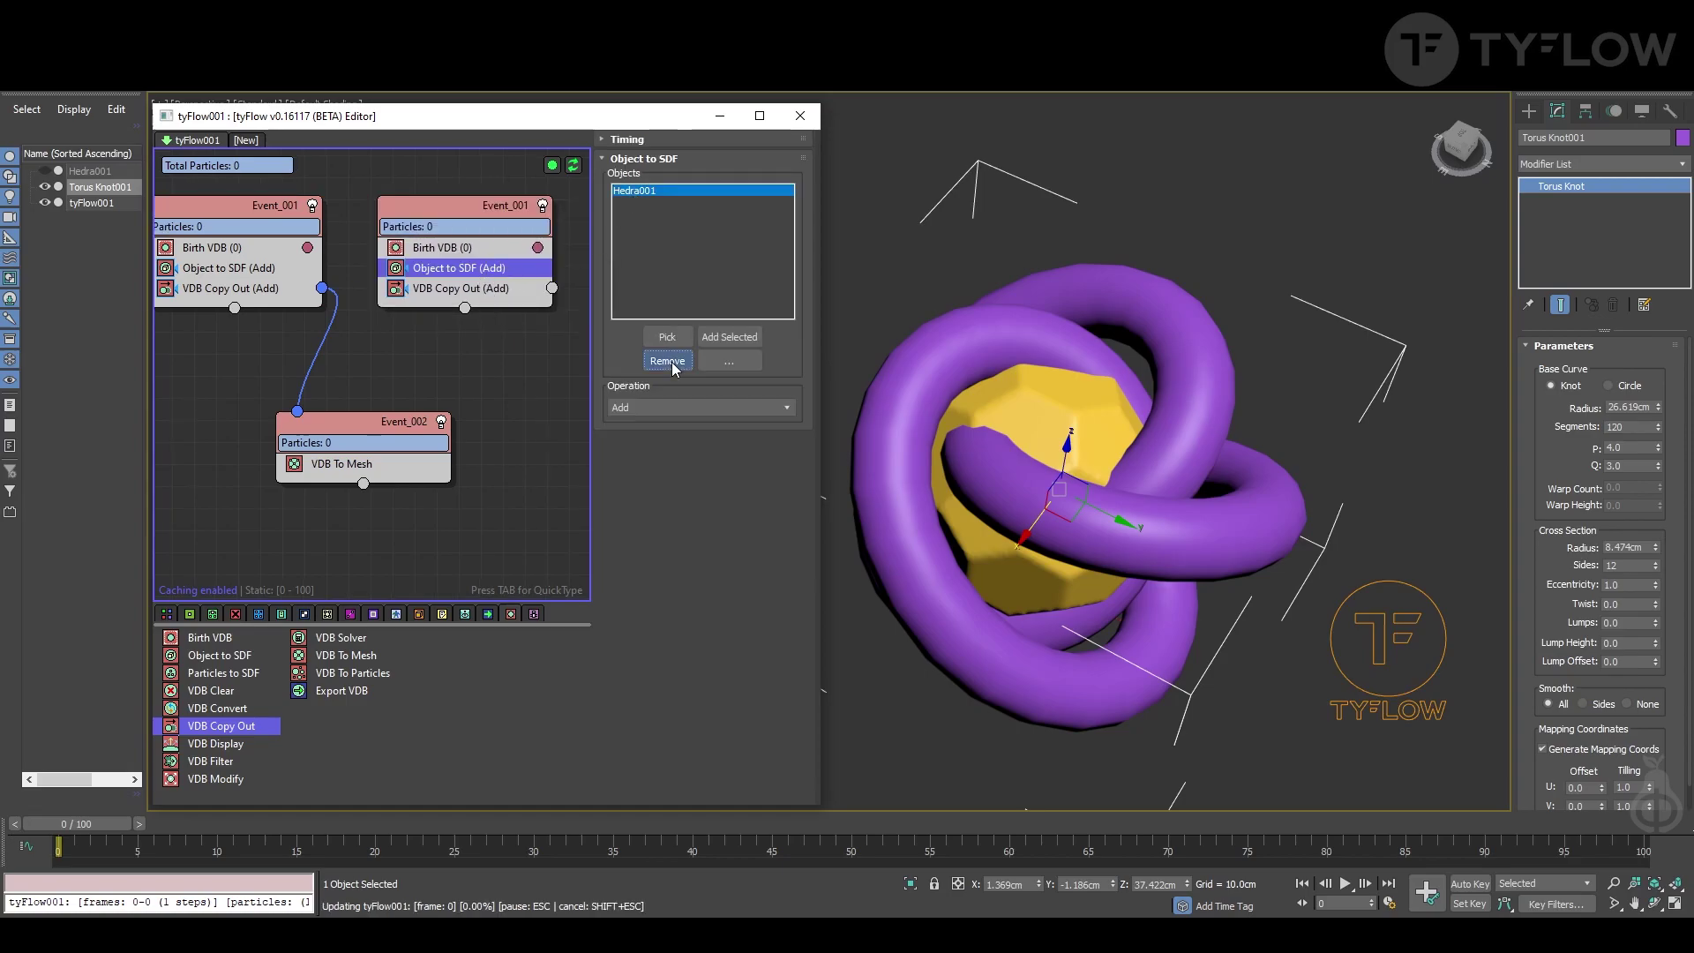
{"action": "left_click", "coordinate": [668, 361]}
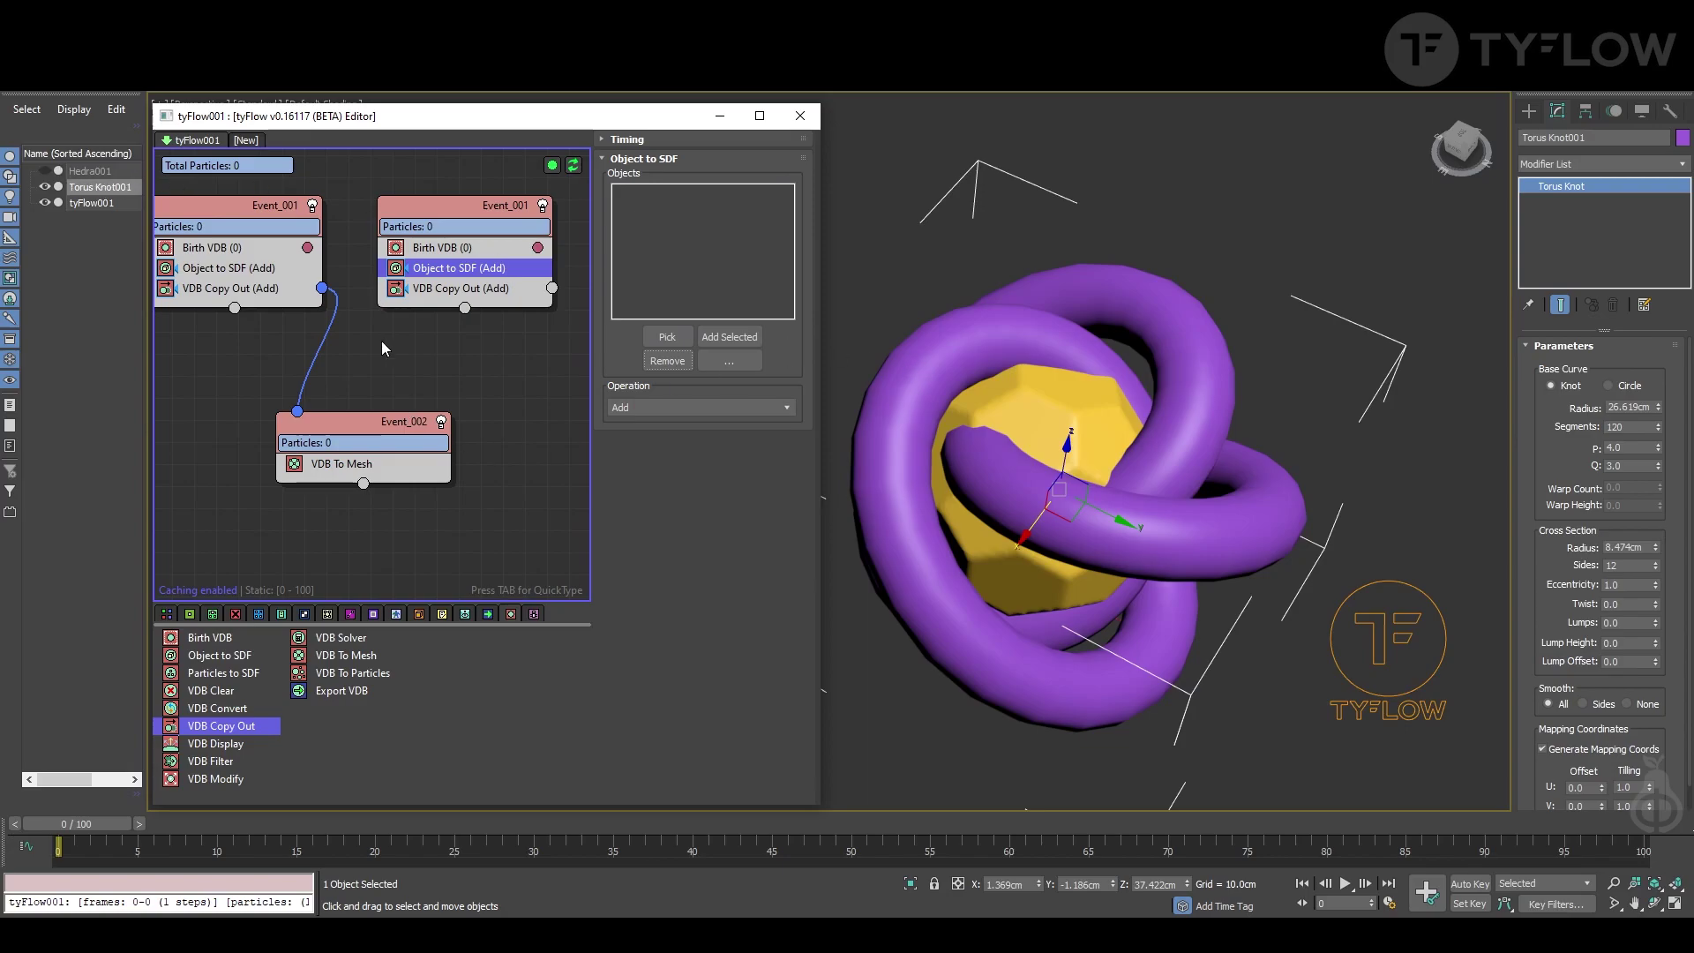
{"action": "left_click", "coordinate": [667, 337]}
{"action": "left_click", "coordinate": [1169, 300]}
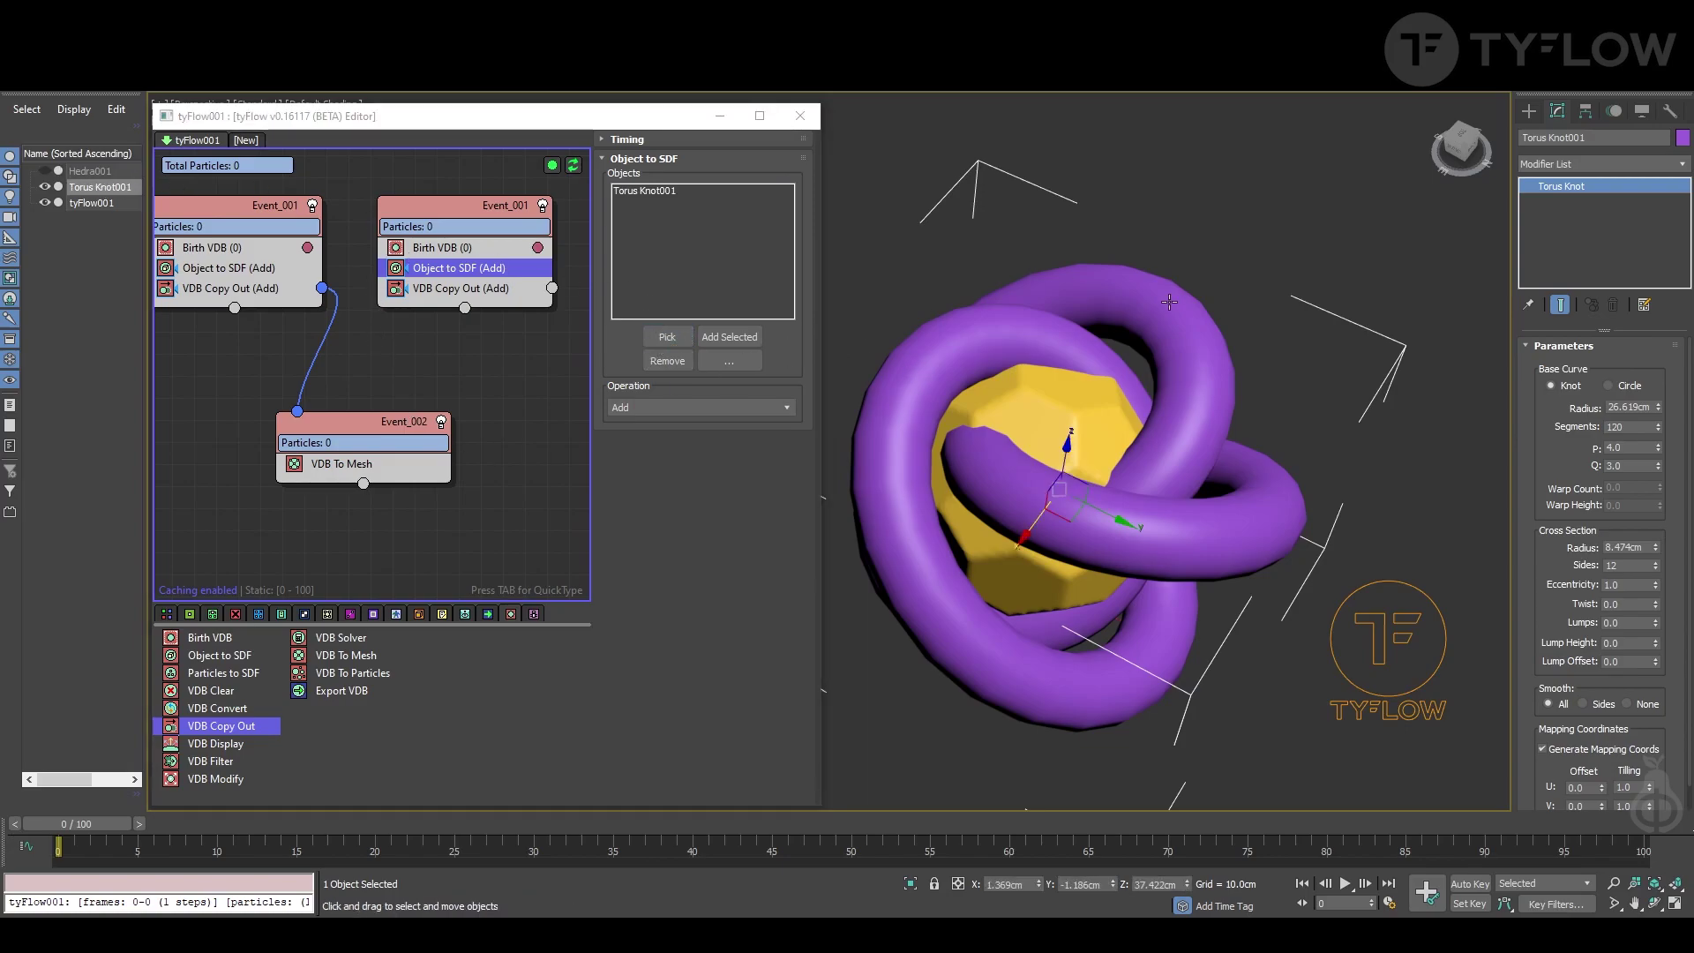
{"action": "left_click", "coordinate": [44, 187]}
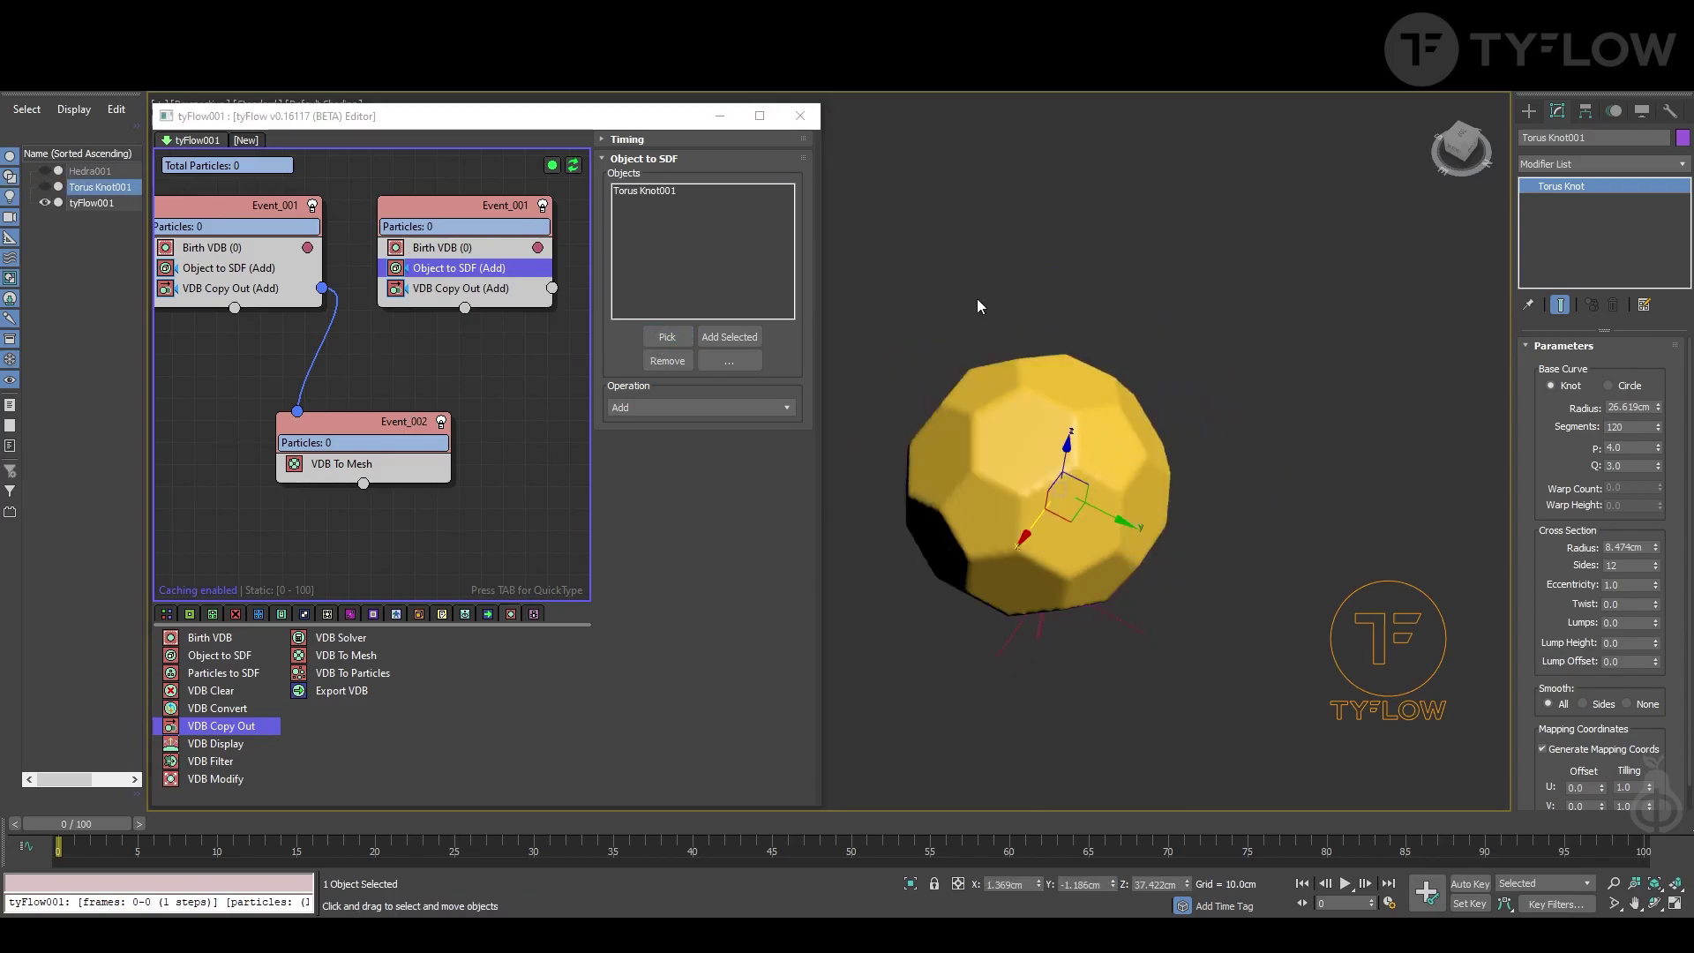
Set the duplicated event's VDB Copy Out operation to Morph SDF and connect it to the VDB To Mesh event
{"action": "left_click", "coordinate": [447, 284]}
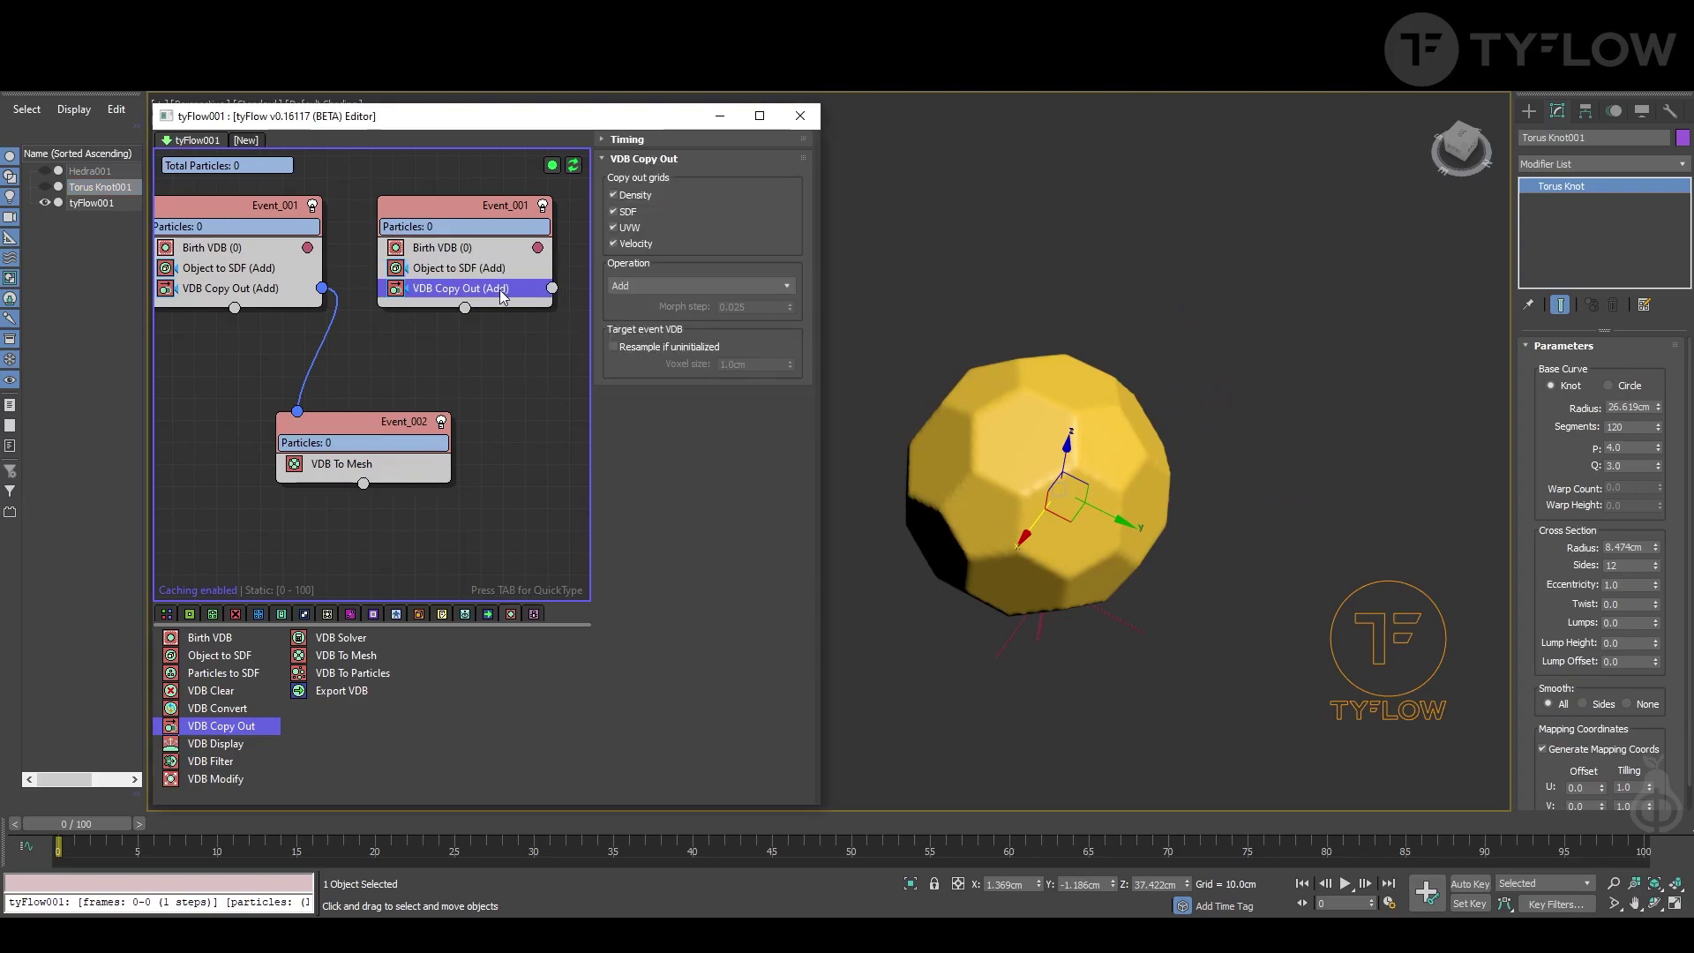
{"action": "left_click", "coordinate": [669, 289]}
{"action": "left_click", "coordinate": [661, 366]}
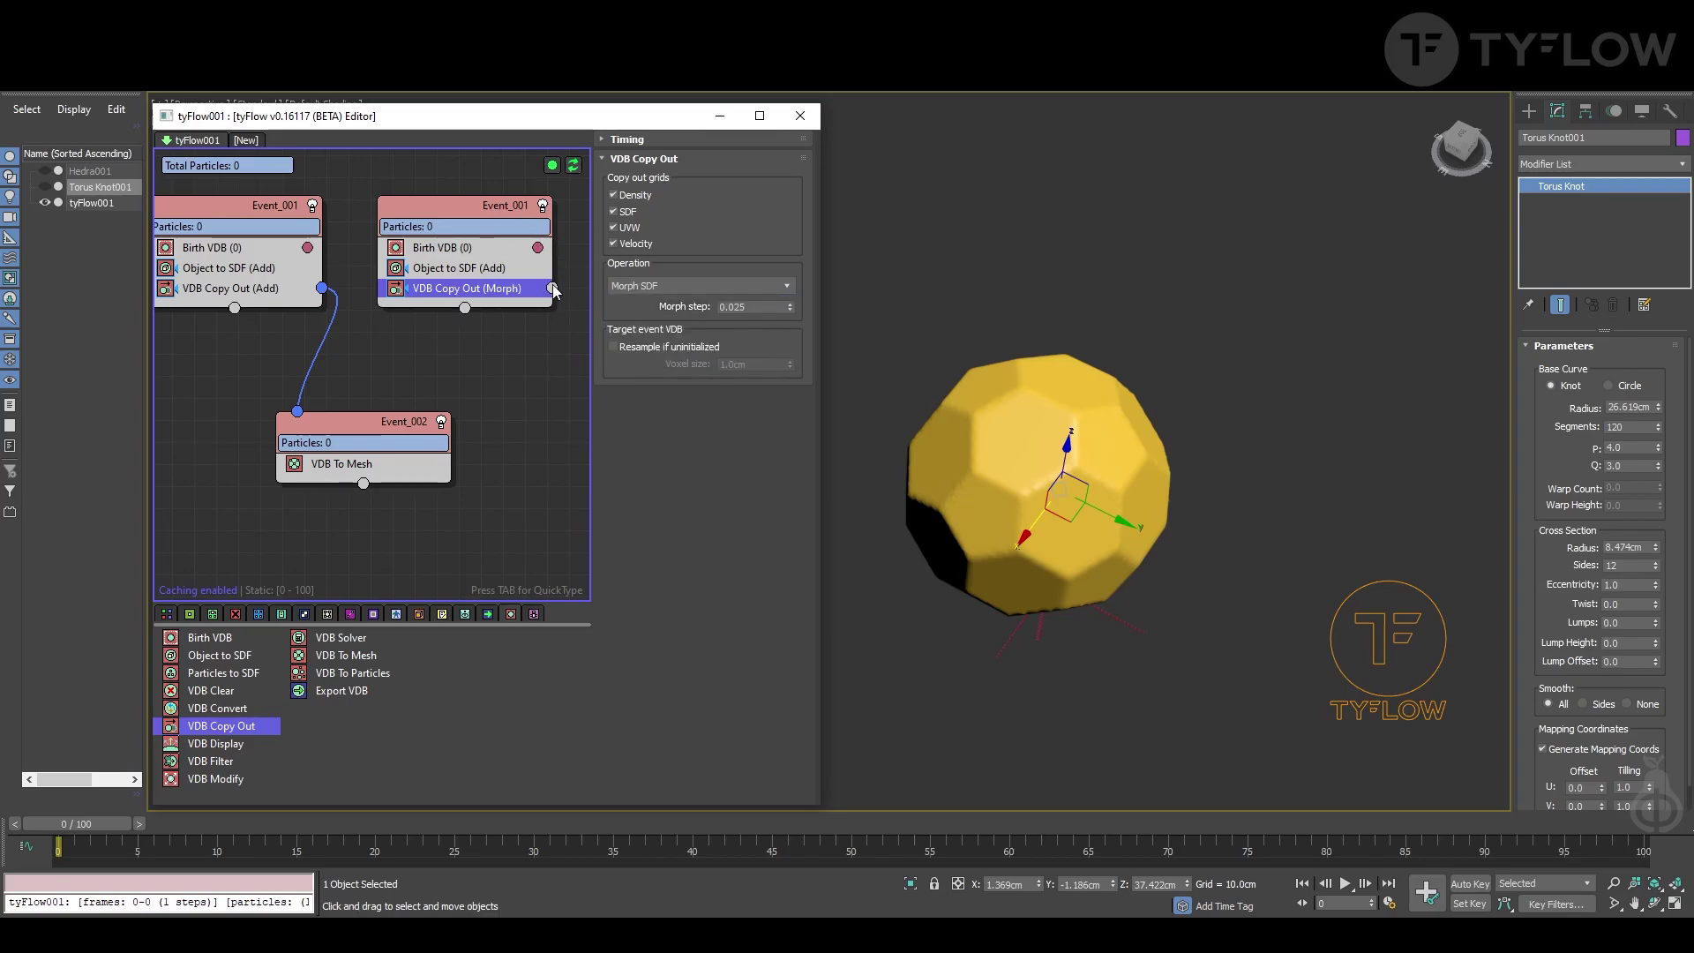
{"action": "left_click_drag", "start_coordinate": [383, 365], "coordinate": [297, 411]}
Switch the morph Copy Out operator's output to its other side and reposition the duplicated event in the flow
{"action": "right_click", "coordinate": [457, 284]}
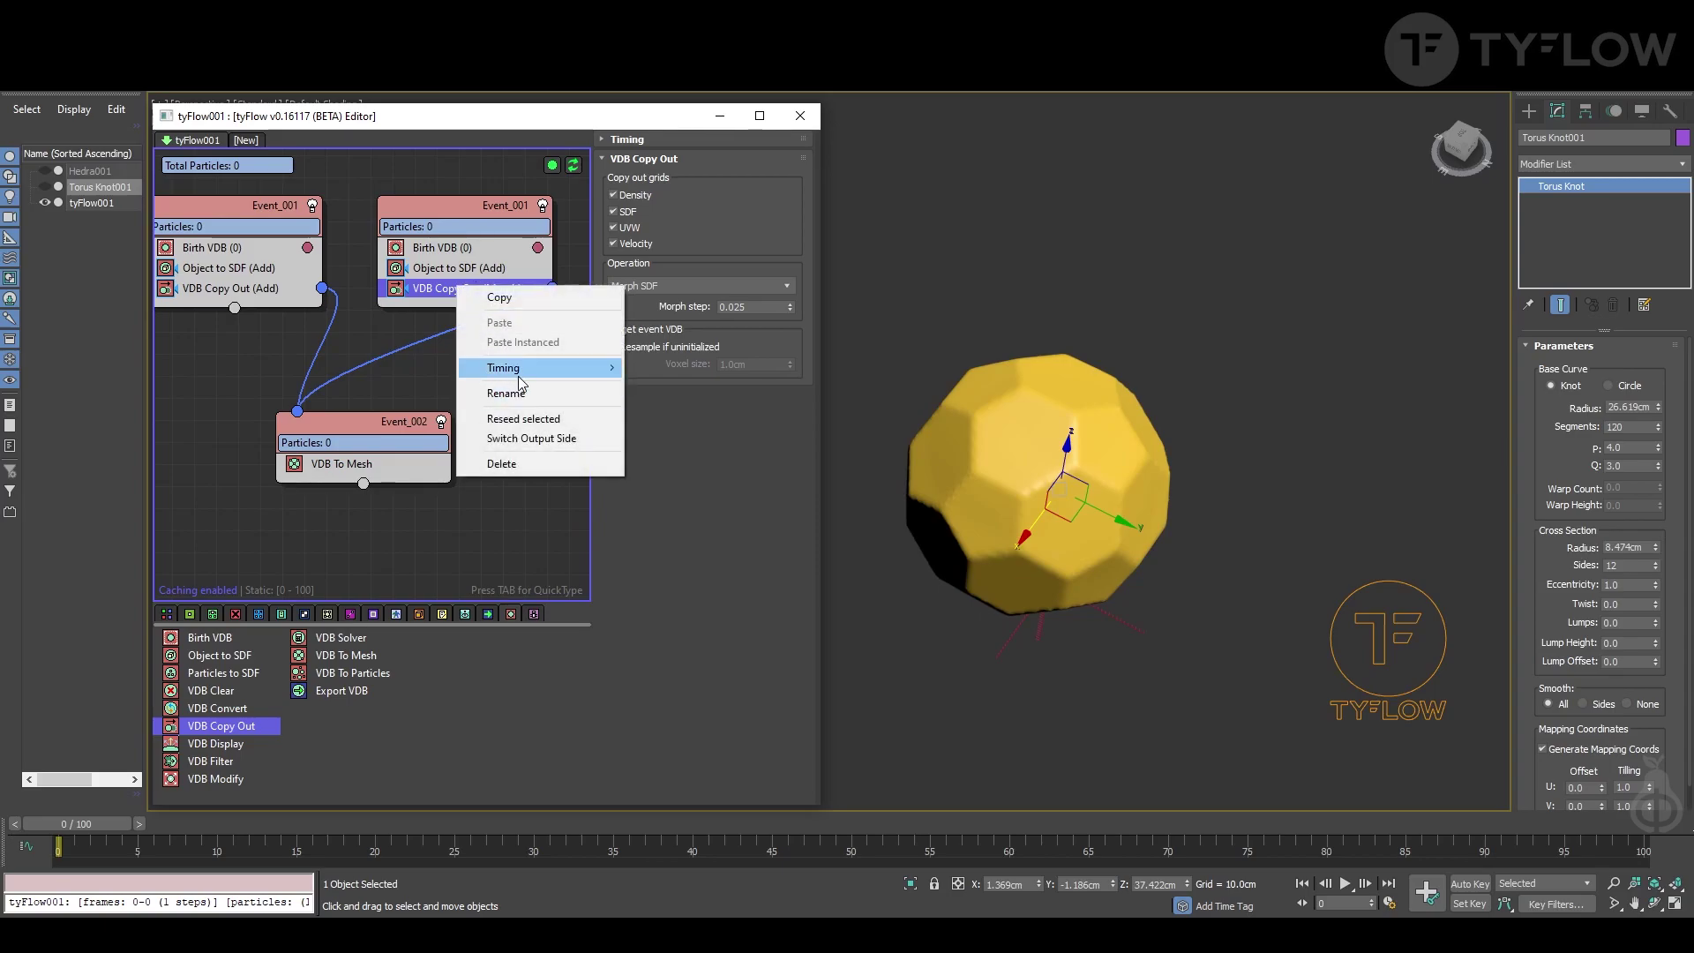
{"action": "left_click", "coordinate": [533, 439]}
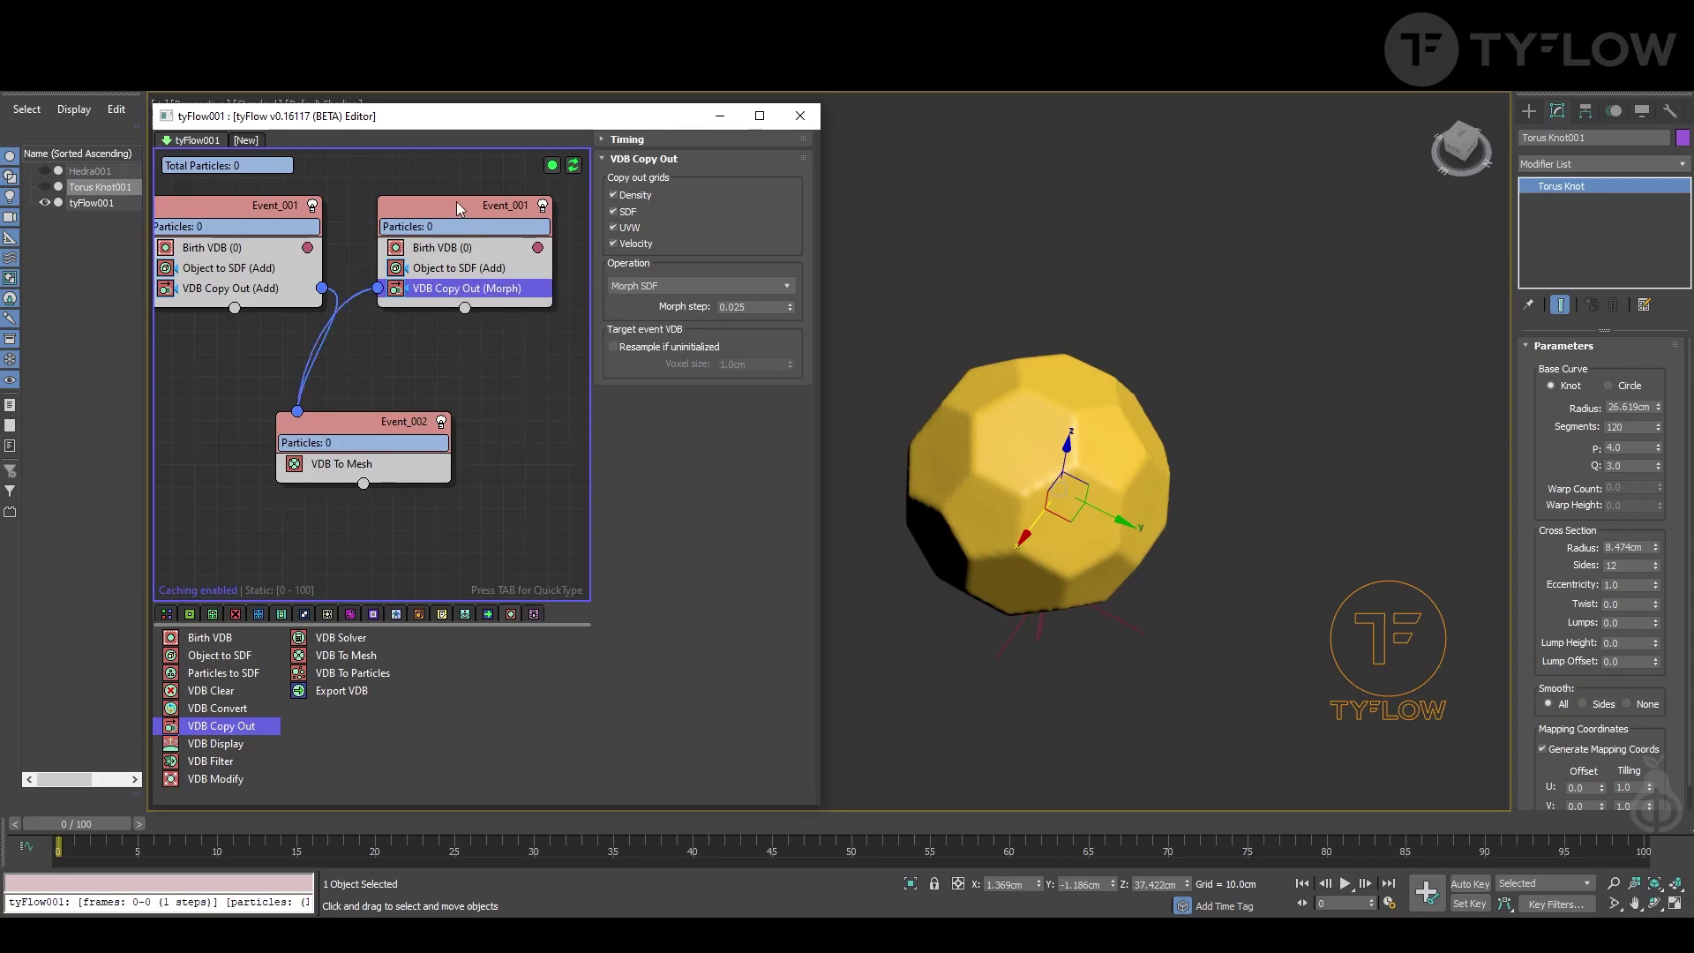
{"action": "left_click_drag", "start_coordinate": [446, 211], "coordinate": [486, 225]}
{"action": "scroll", "coordinate": [485, 225], "scroll_direction": "down", "scroll_amount": 1}
{"action": "middle_click_drag", "start_coordinate": [485, 231], "coordinate": [493, 269]}
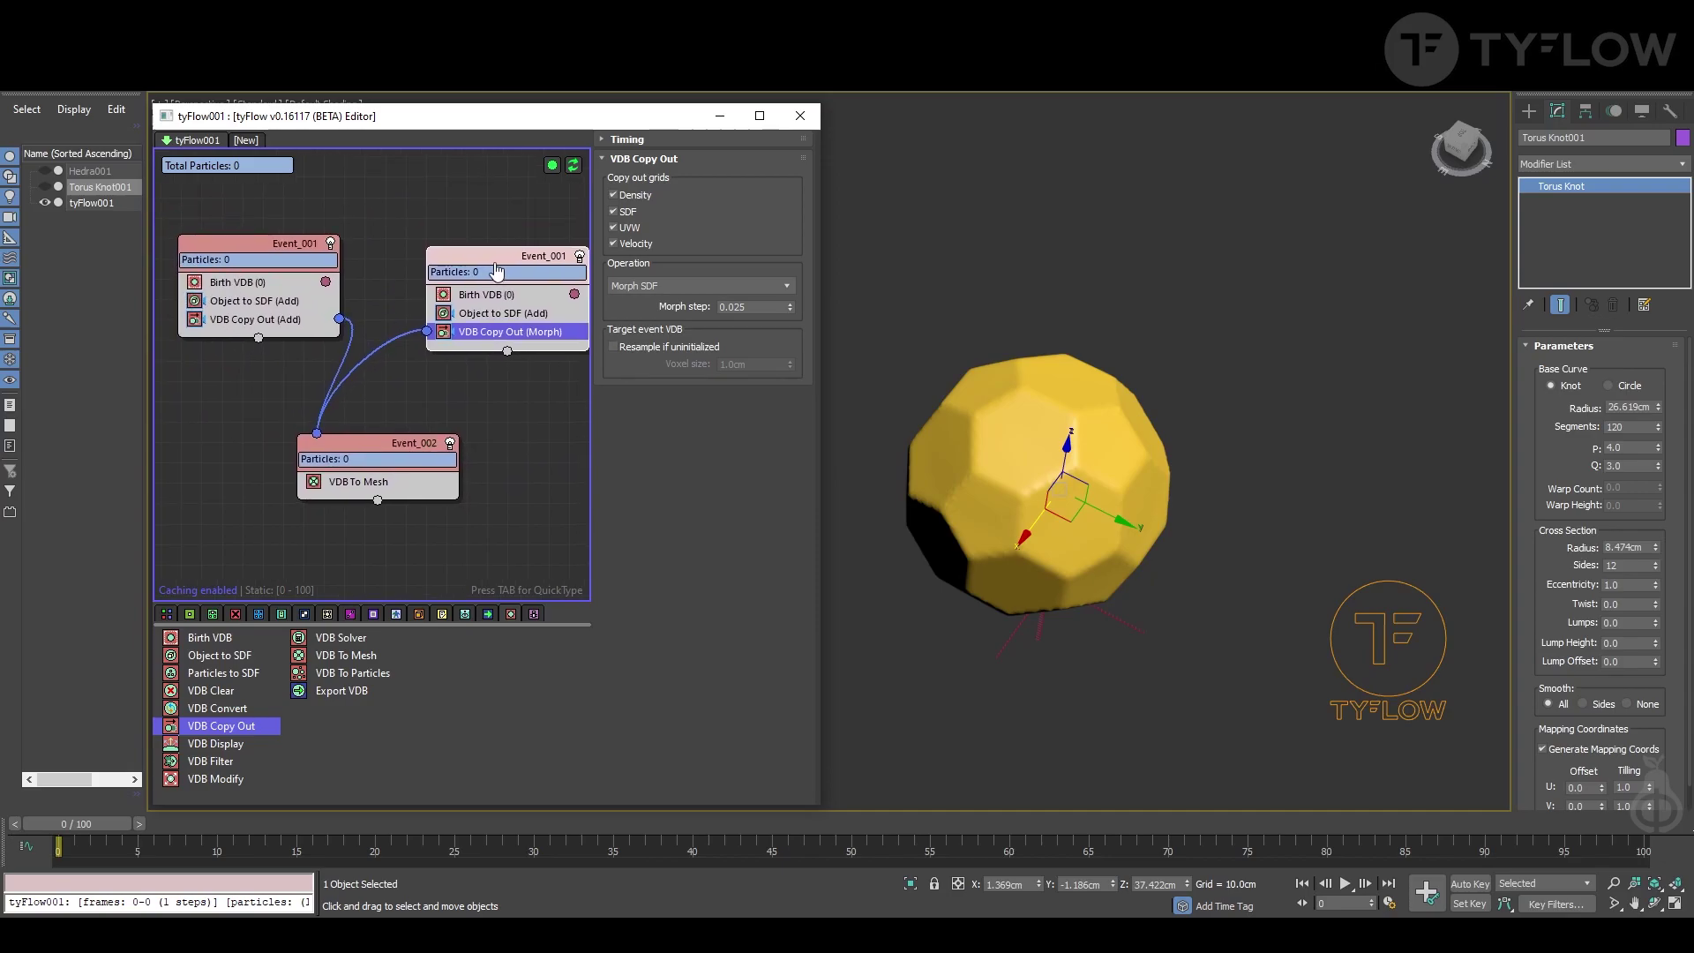
{"action": "left_click_drag", "start_coordinate": [489, 270], "coordinate": [479, 264]}
Set the evaluation priority of the duplicated torus knot event to 2
{"action": "left_click", "coordinate": [448, 252]}
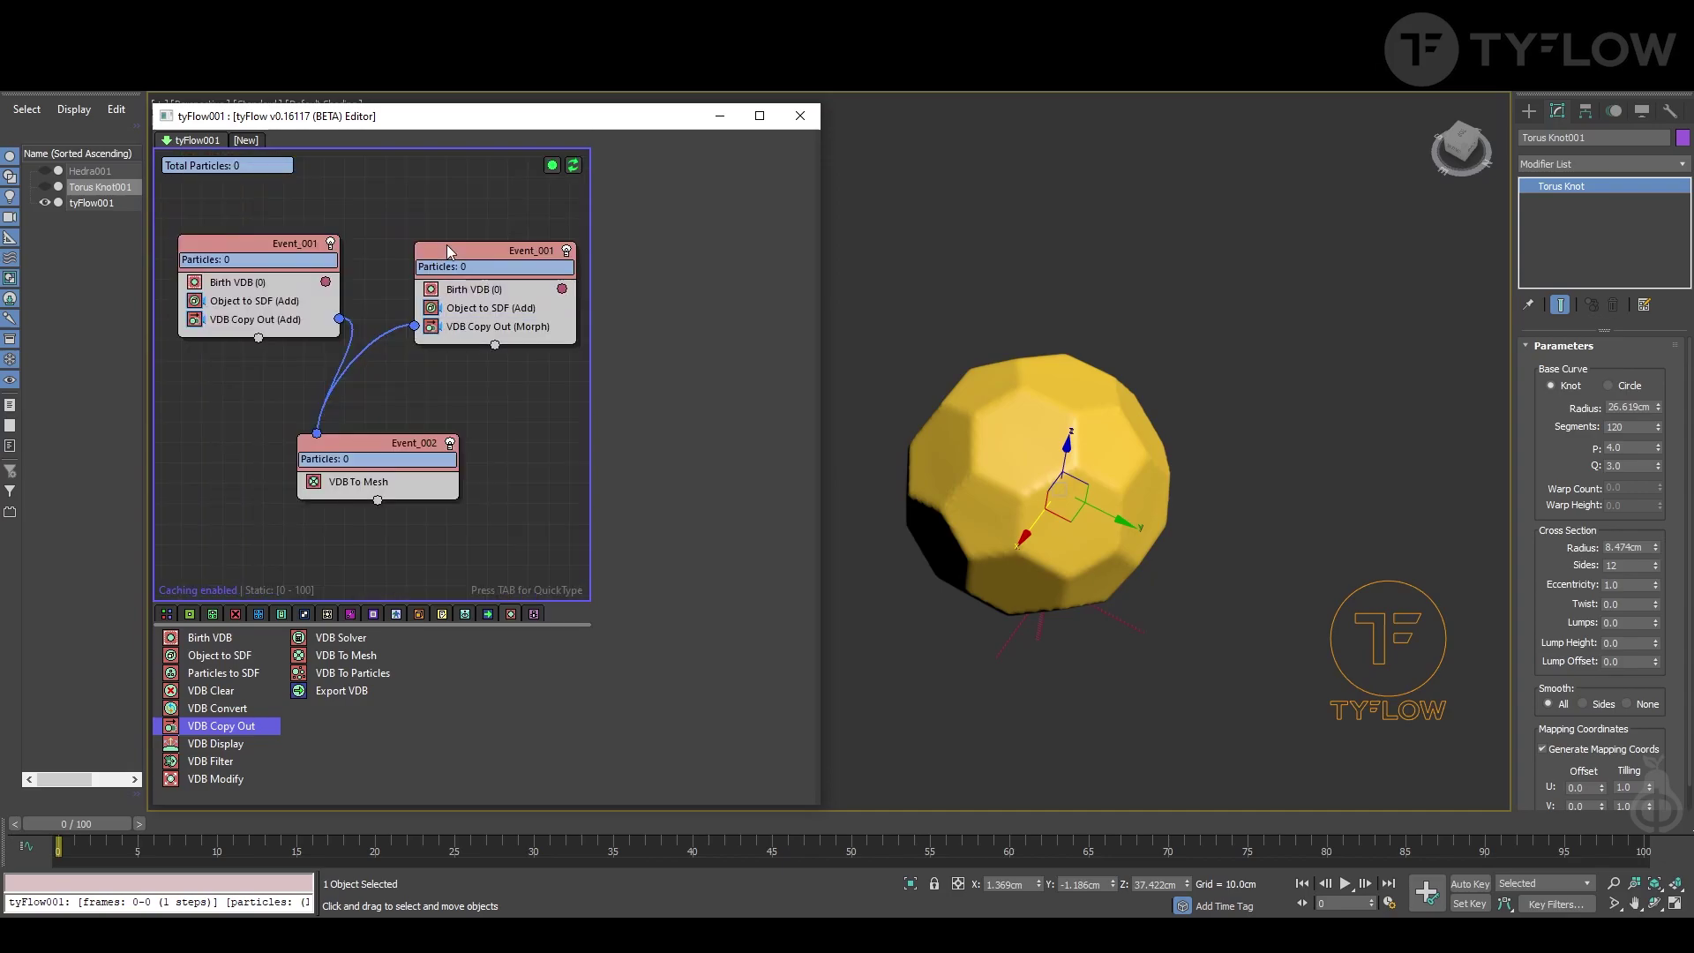
{"action": "left_click", "coordinate": [448, 251]}
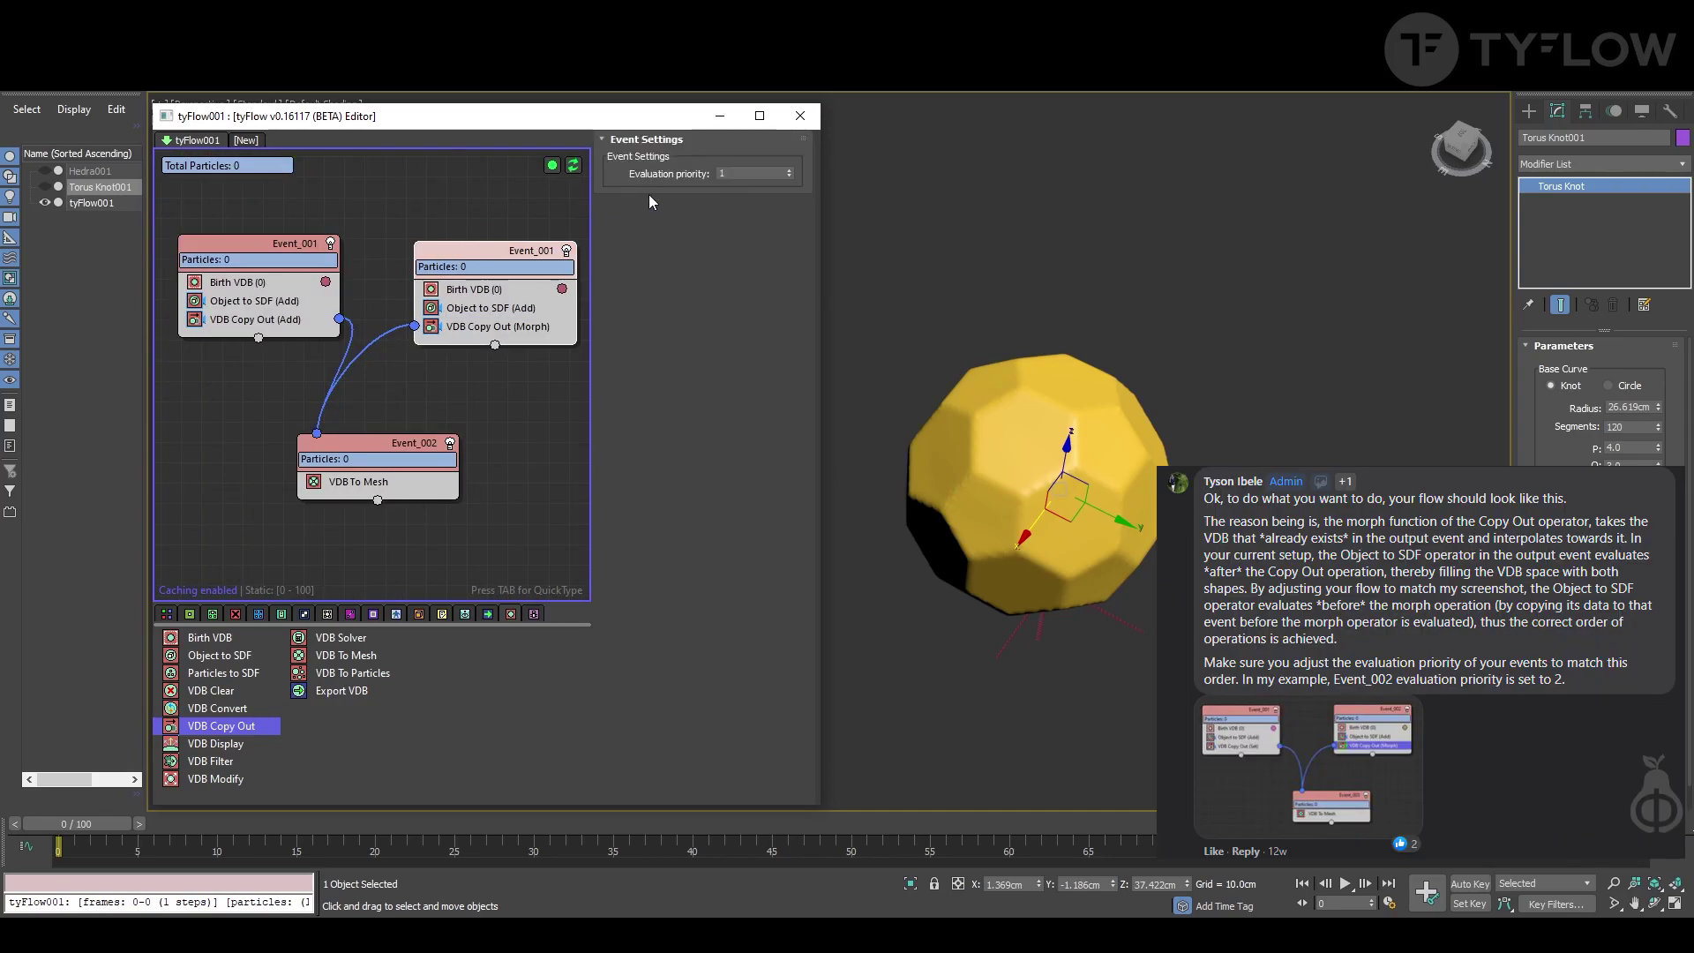
{"action": "left_click", "coordinate": [452, 243]}
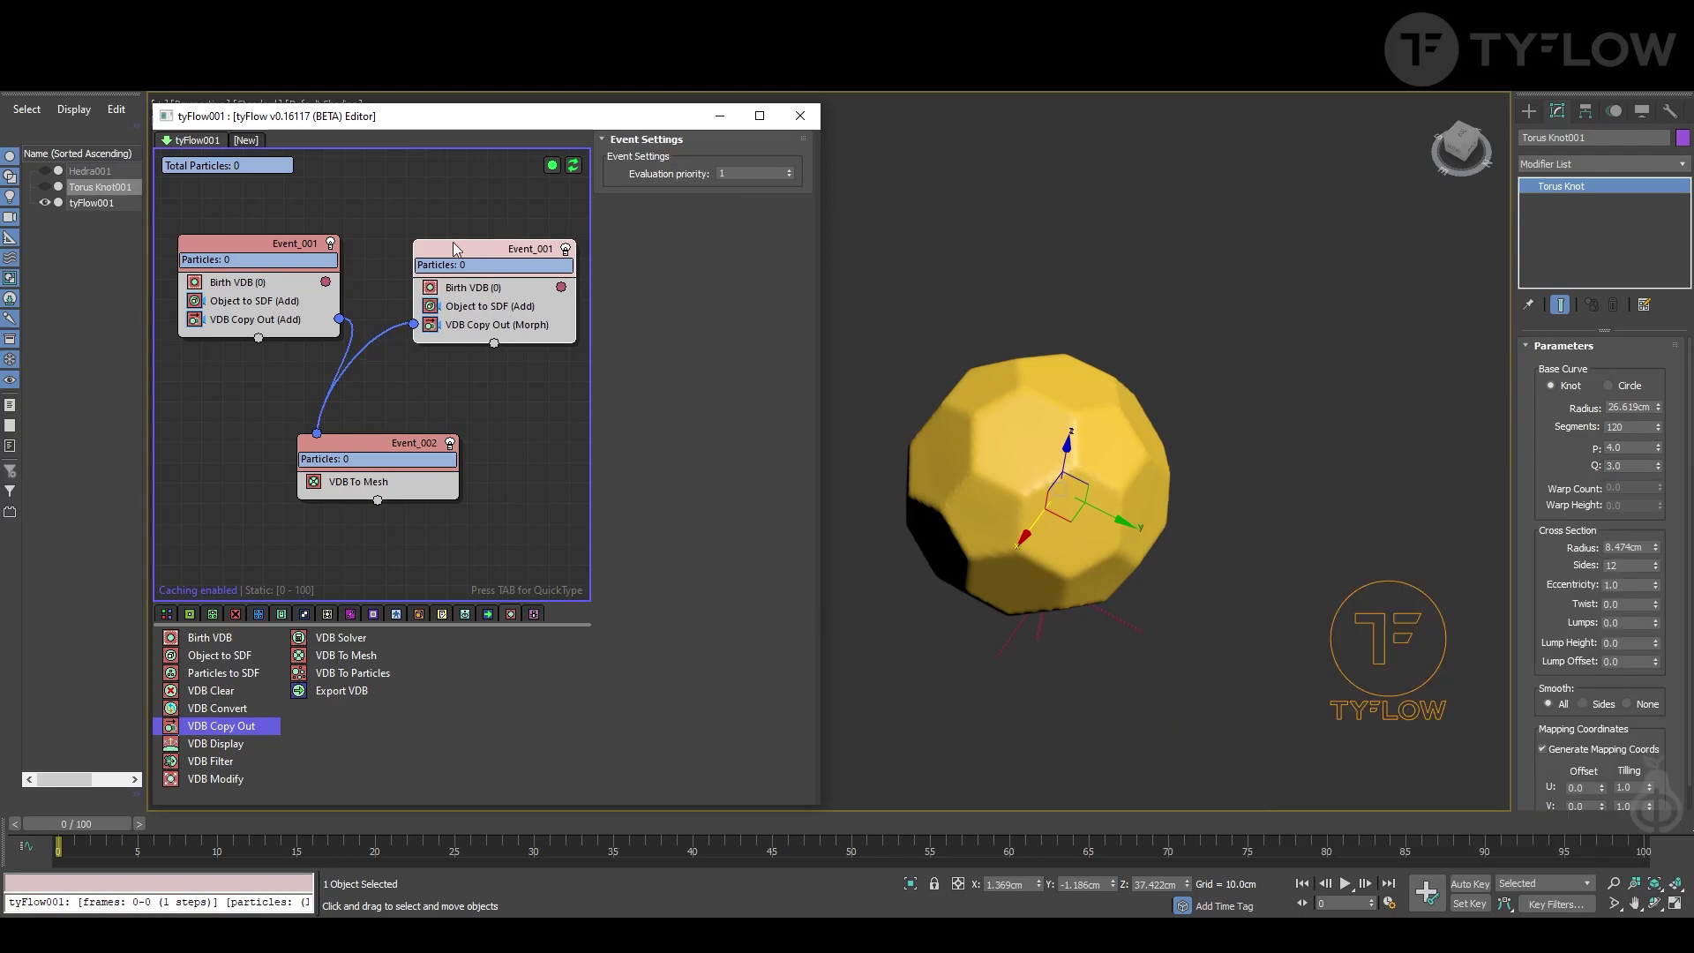
{"action": "left_click", "coordinate": [250, 243]}
{"action": "left_click", "coordinate": [507, 249]}
{"action": "left_click_drag", "start_coordinate": [510, 238], "coordinate": [519, 236]}
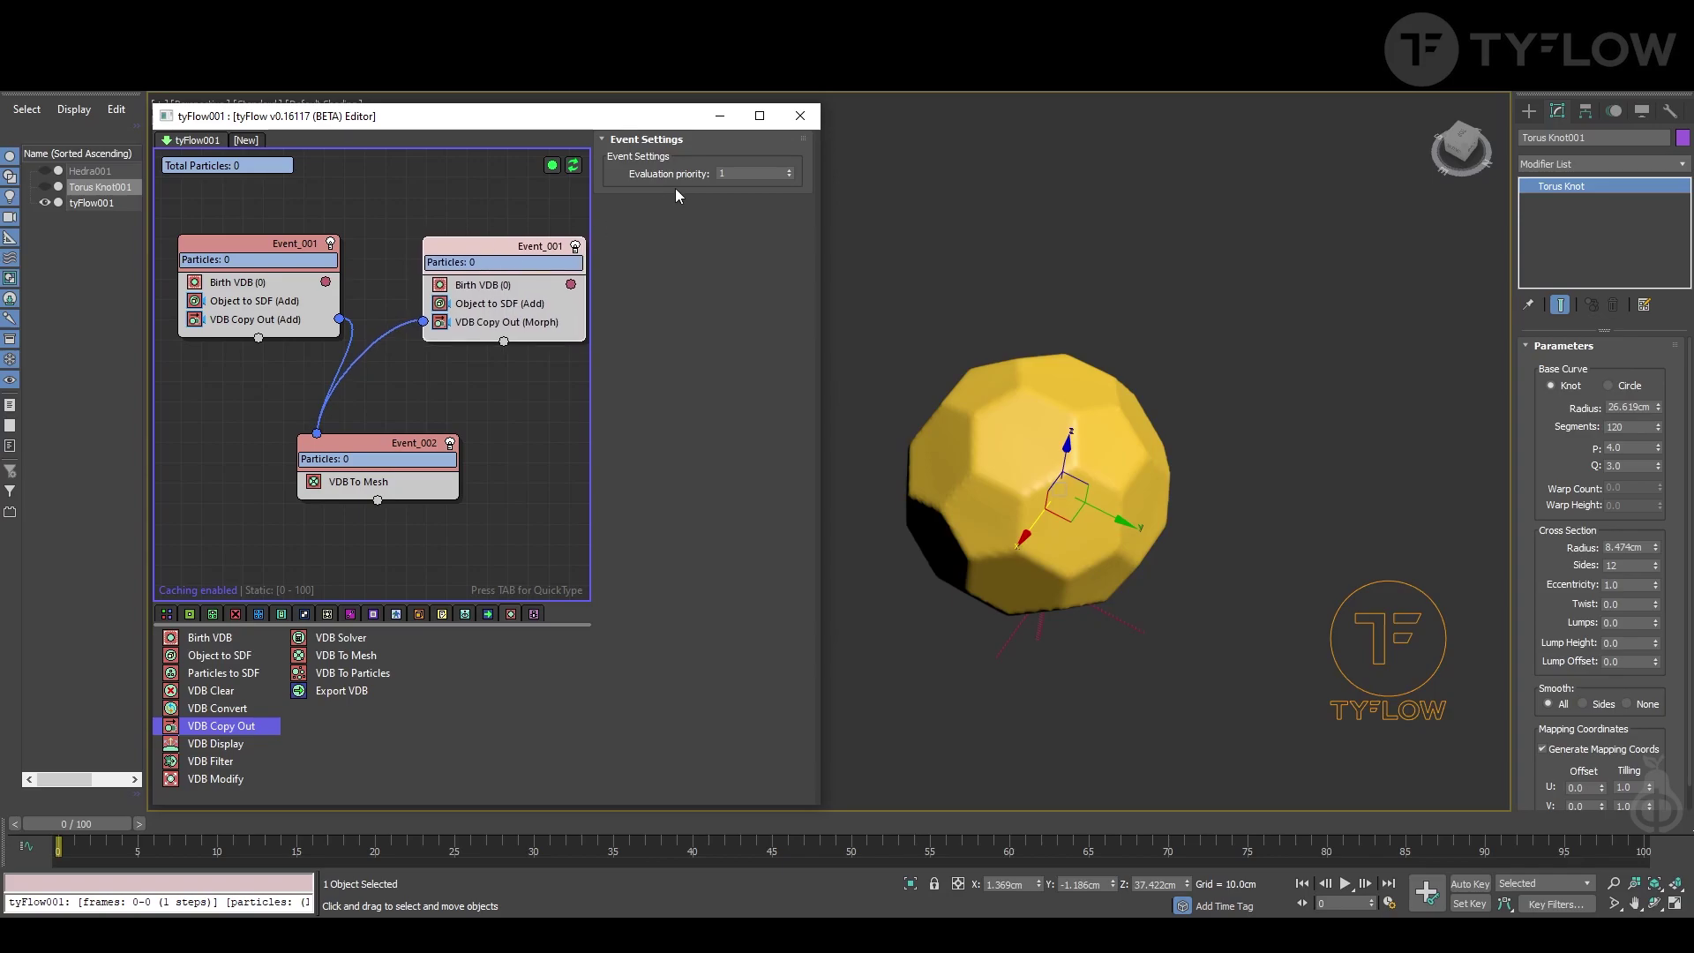
{"action": "left_click", "coordinate": [790, 171]}
Try Continuous timing on the morph VDB Copy Out operator, and return it to On Event Entry
{"action": "left_click", "coordinate": [440, 322]}
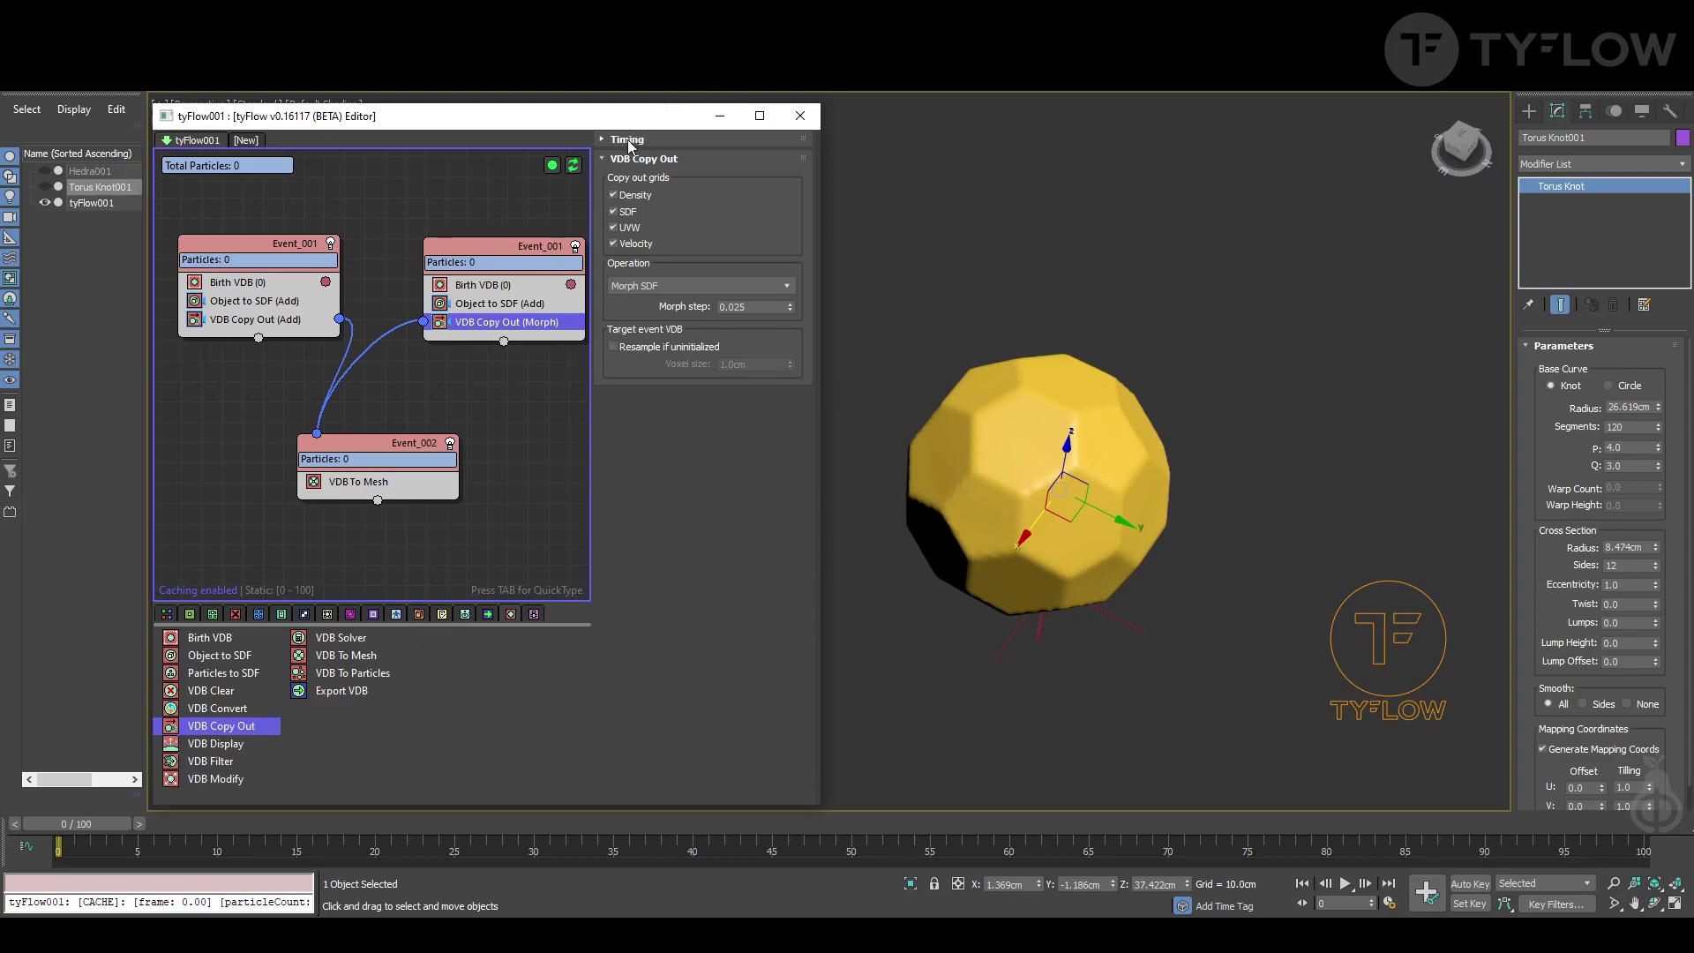
{"action": "left_click", "coordinate": [627, 140]}
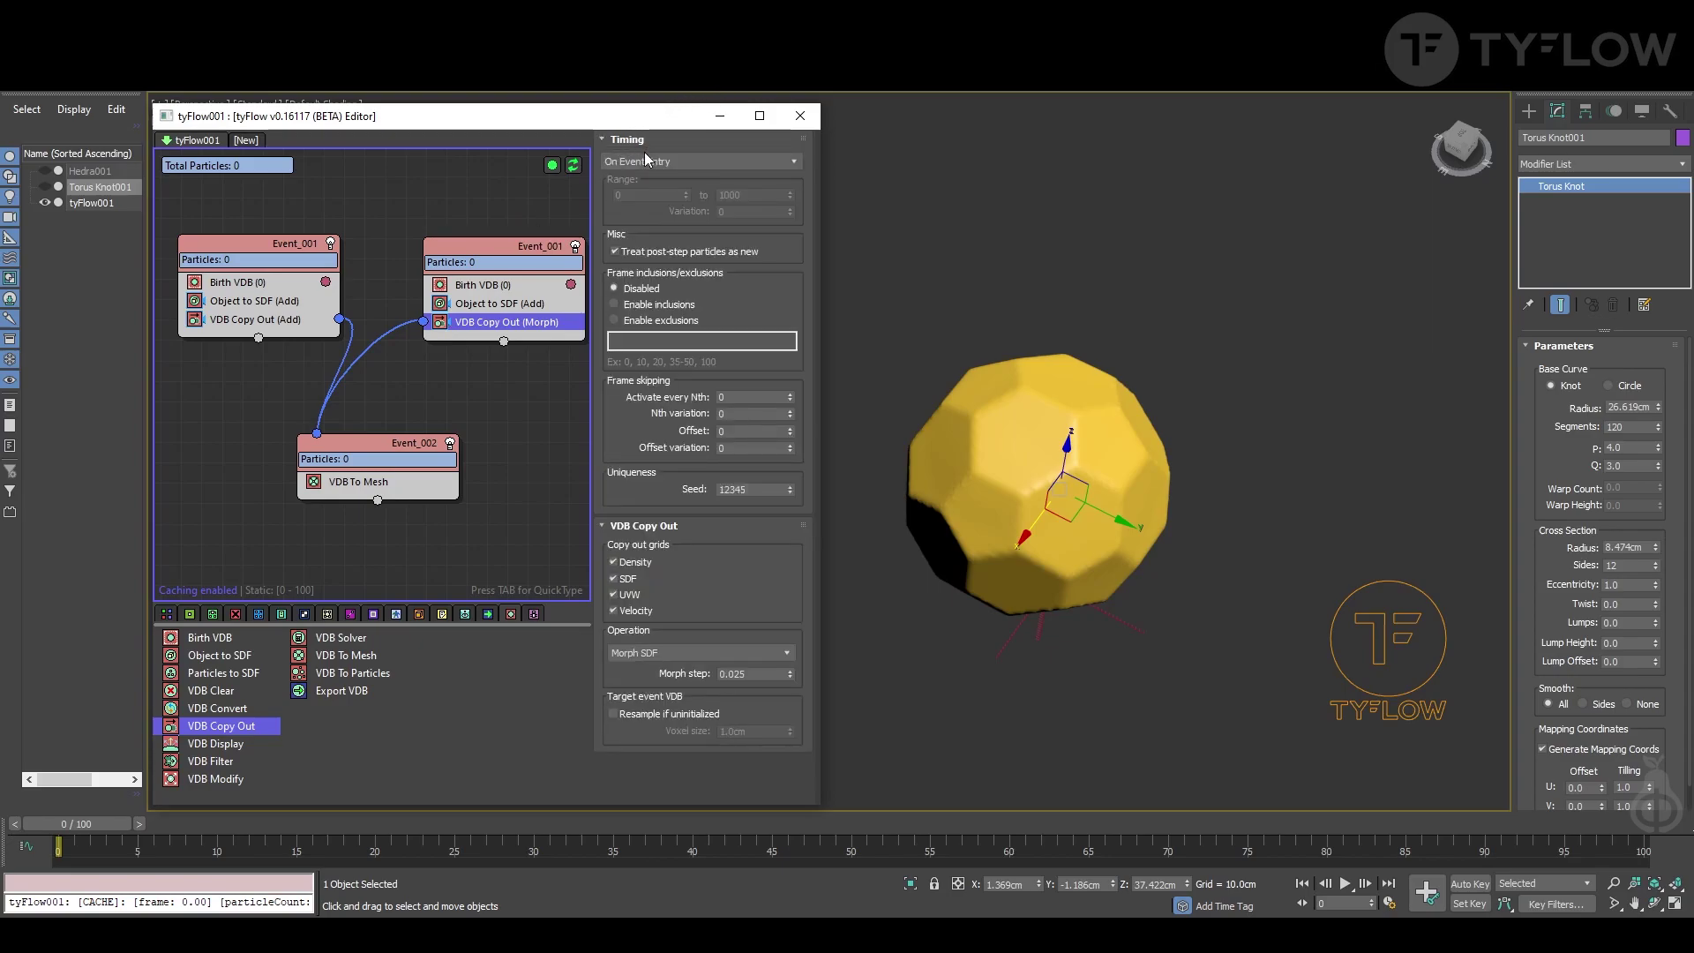
{"action": "left_click", "coordinate": [642, 162]}
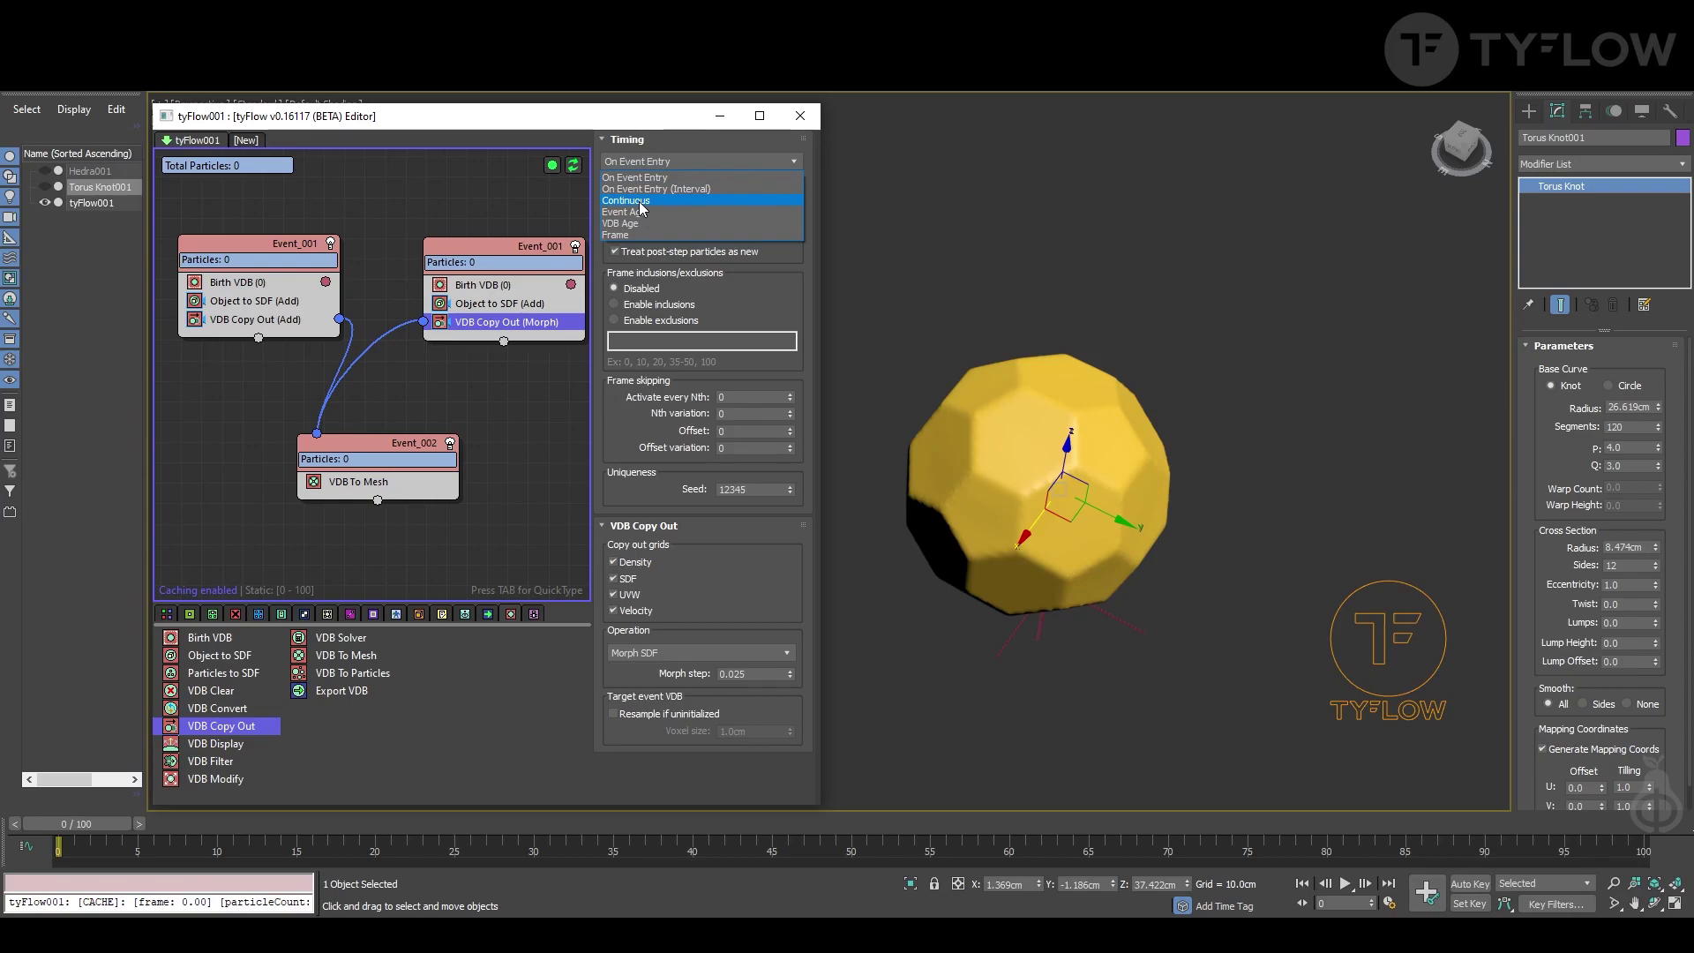
{"action": "left_click", "coordinate": [642, 203]}
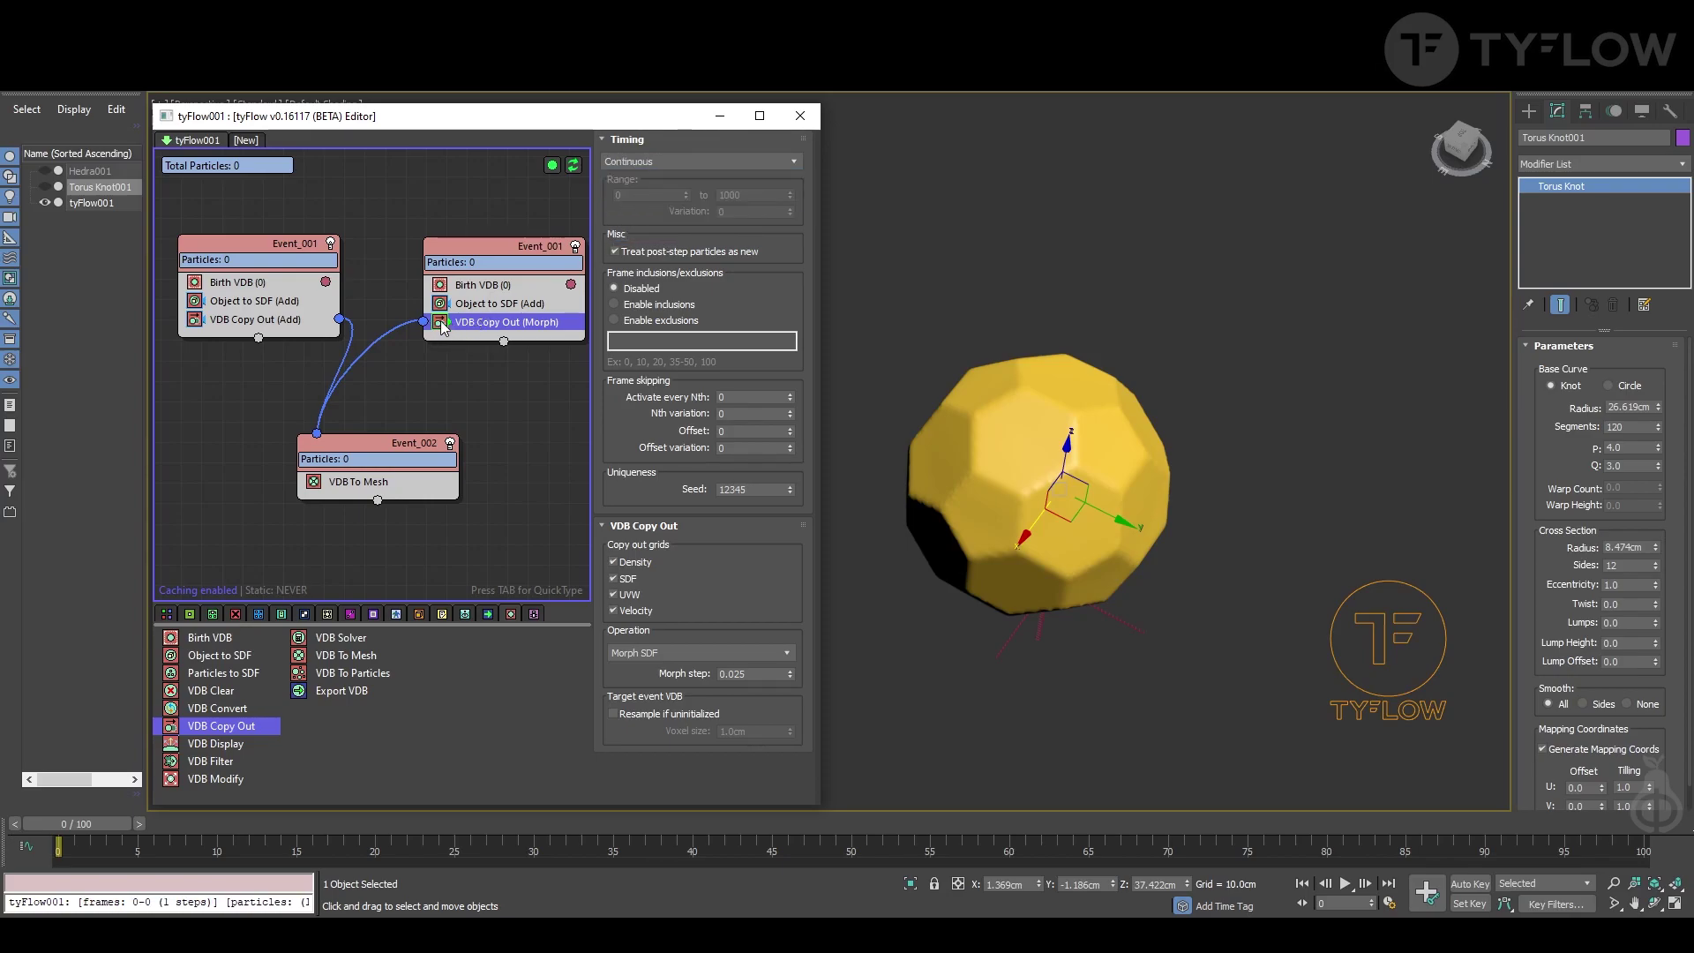
{"action": "left_click", "coordinate": [638, 163]}
{"action": "left_click", "coordinate": [643, 175]}
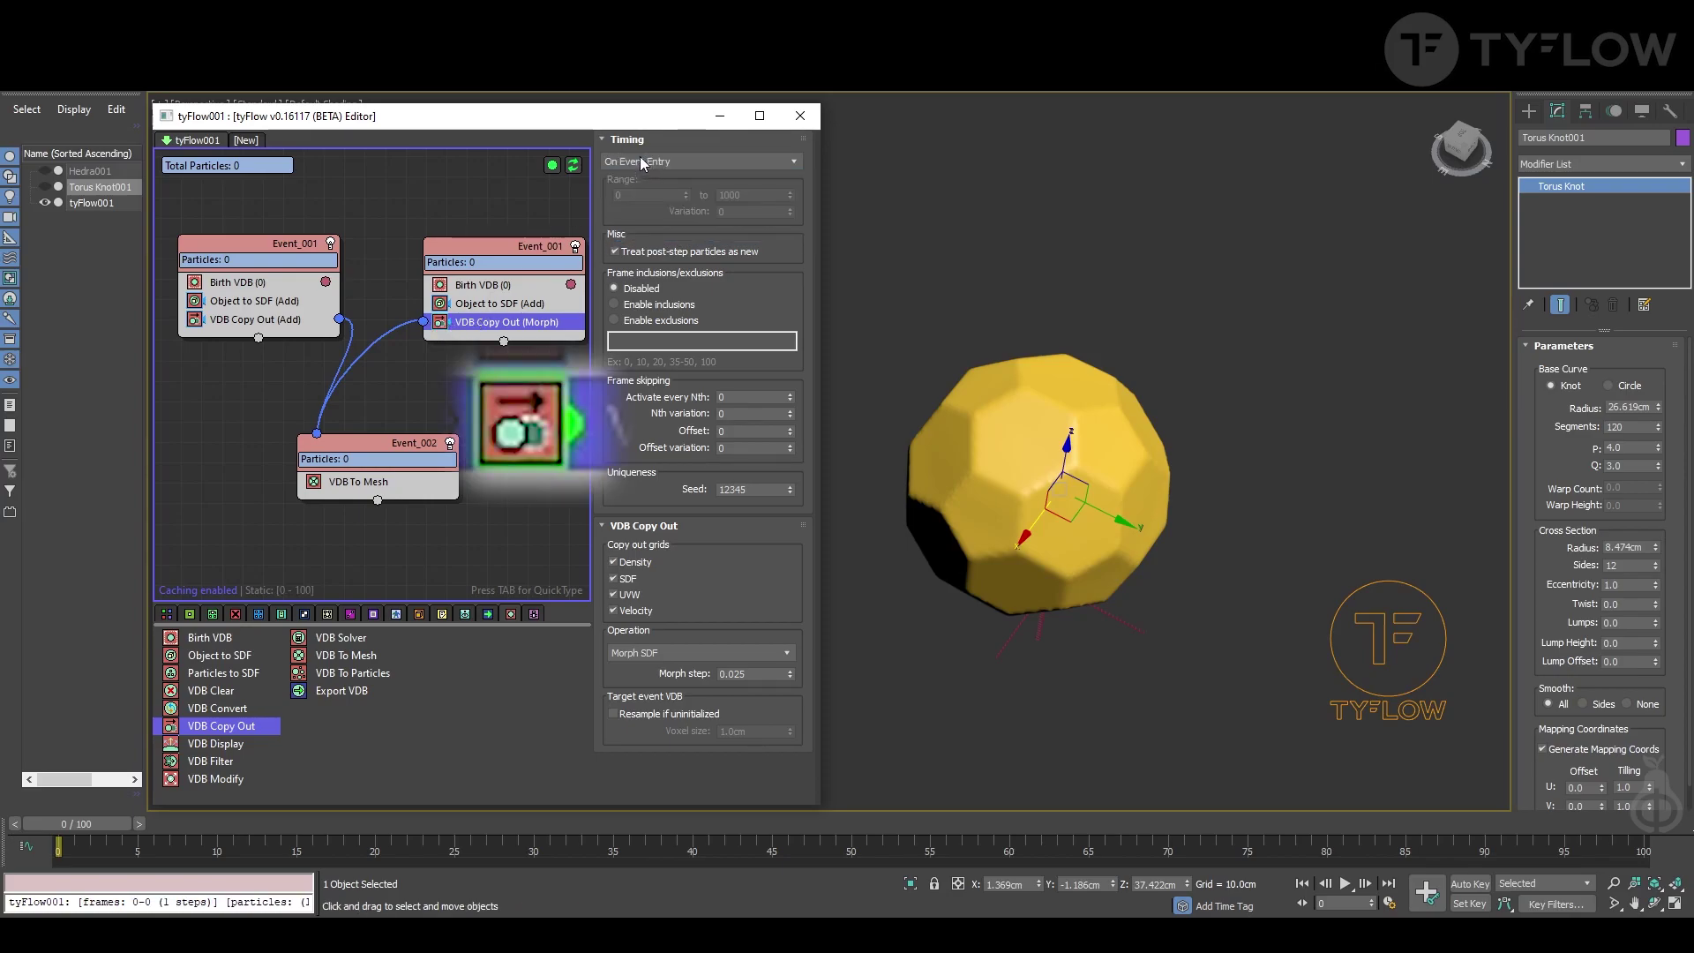
{"action": "left_click", "coordinate": [622, 140]}
Set the morph VDB Copy Out operator's timing to Continuous and scrub the timeline to preview the morph
{"action": "right_click", "coordinate": [438, 333]}
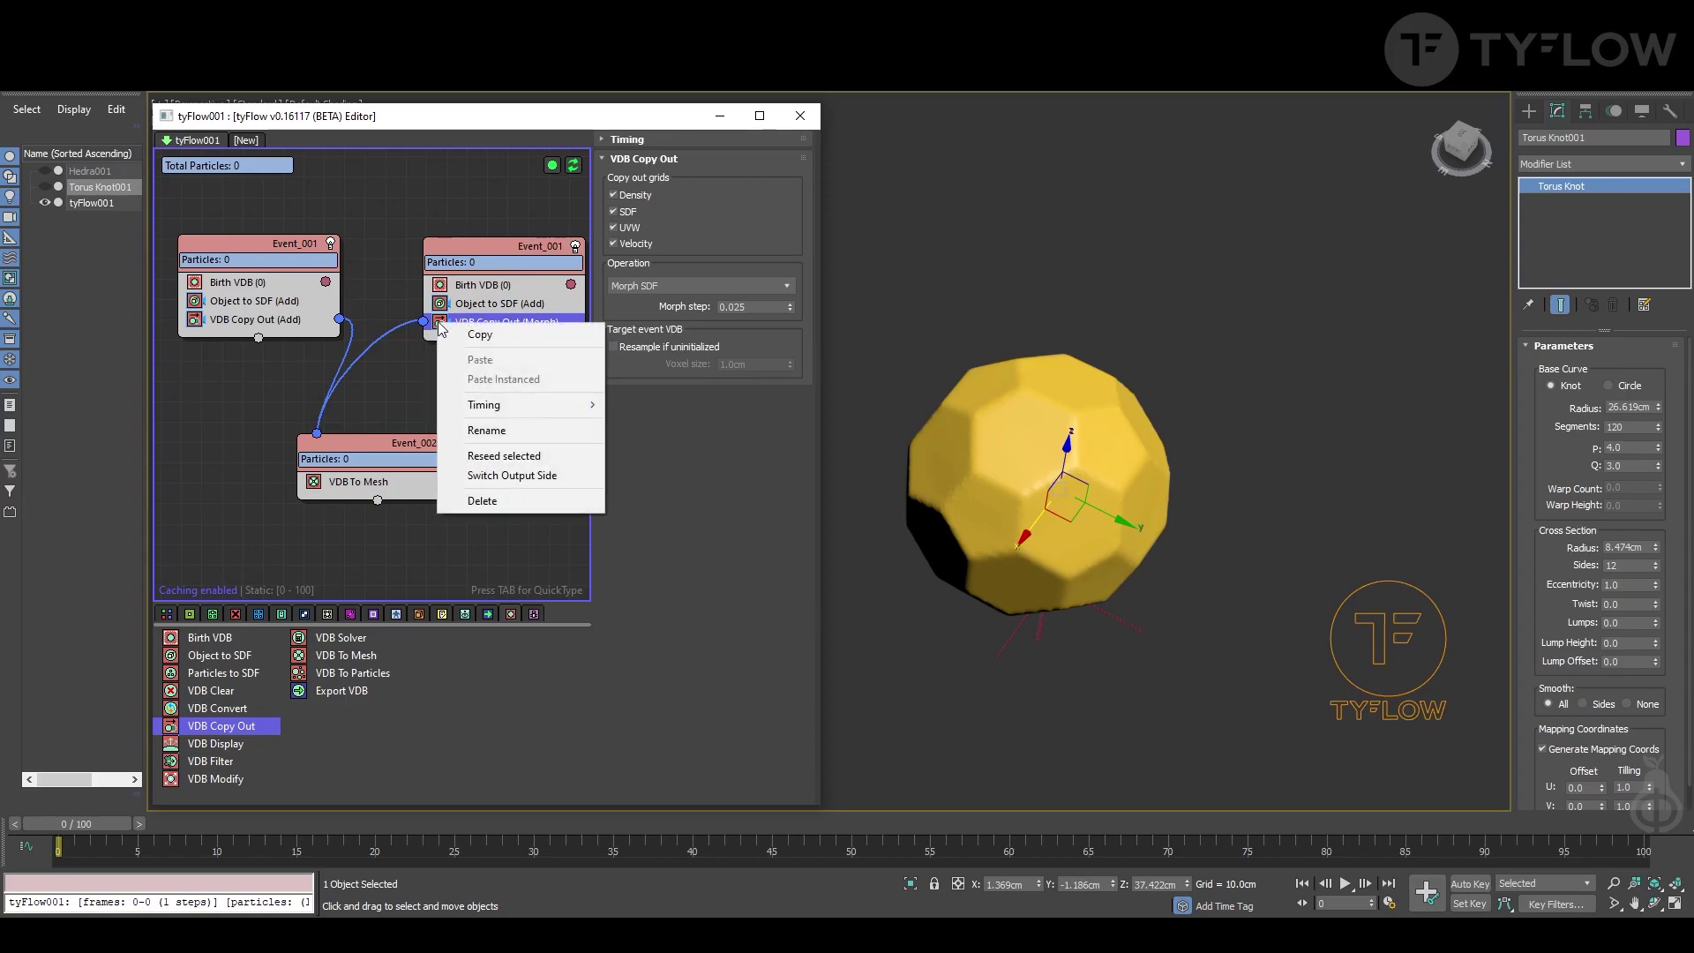
{"action": "mouse_move", "coordinate": [499, 413]}
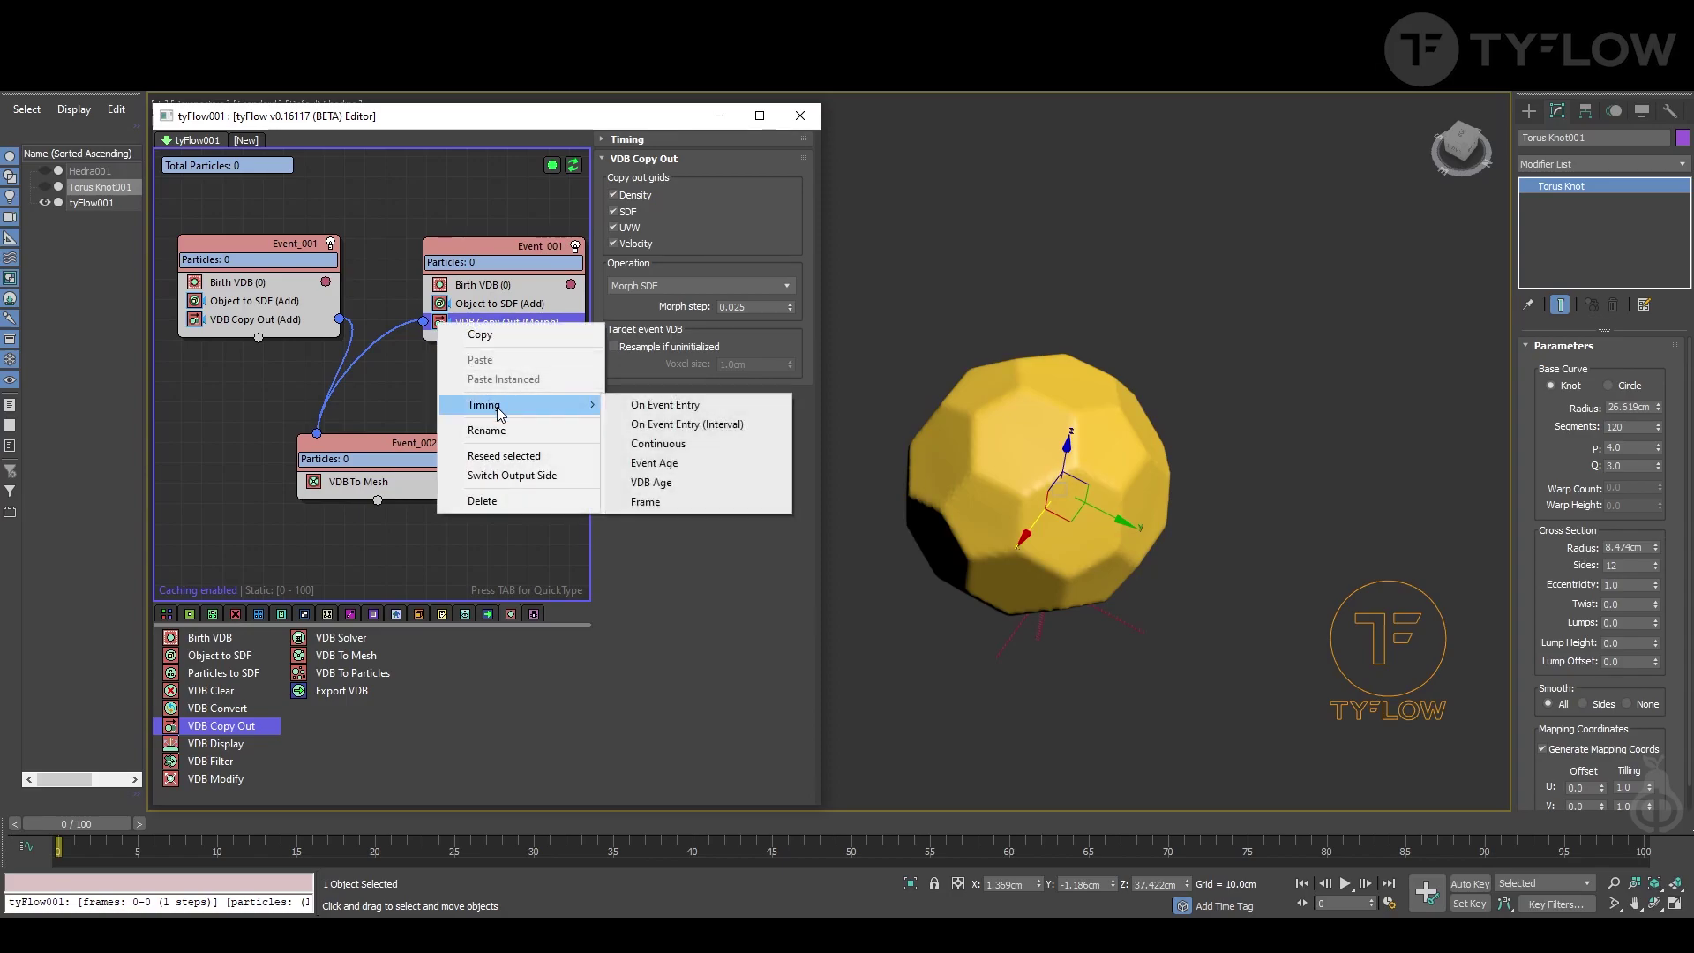
{"action": "left_click", "coordinate": [669, 450]}
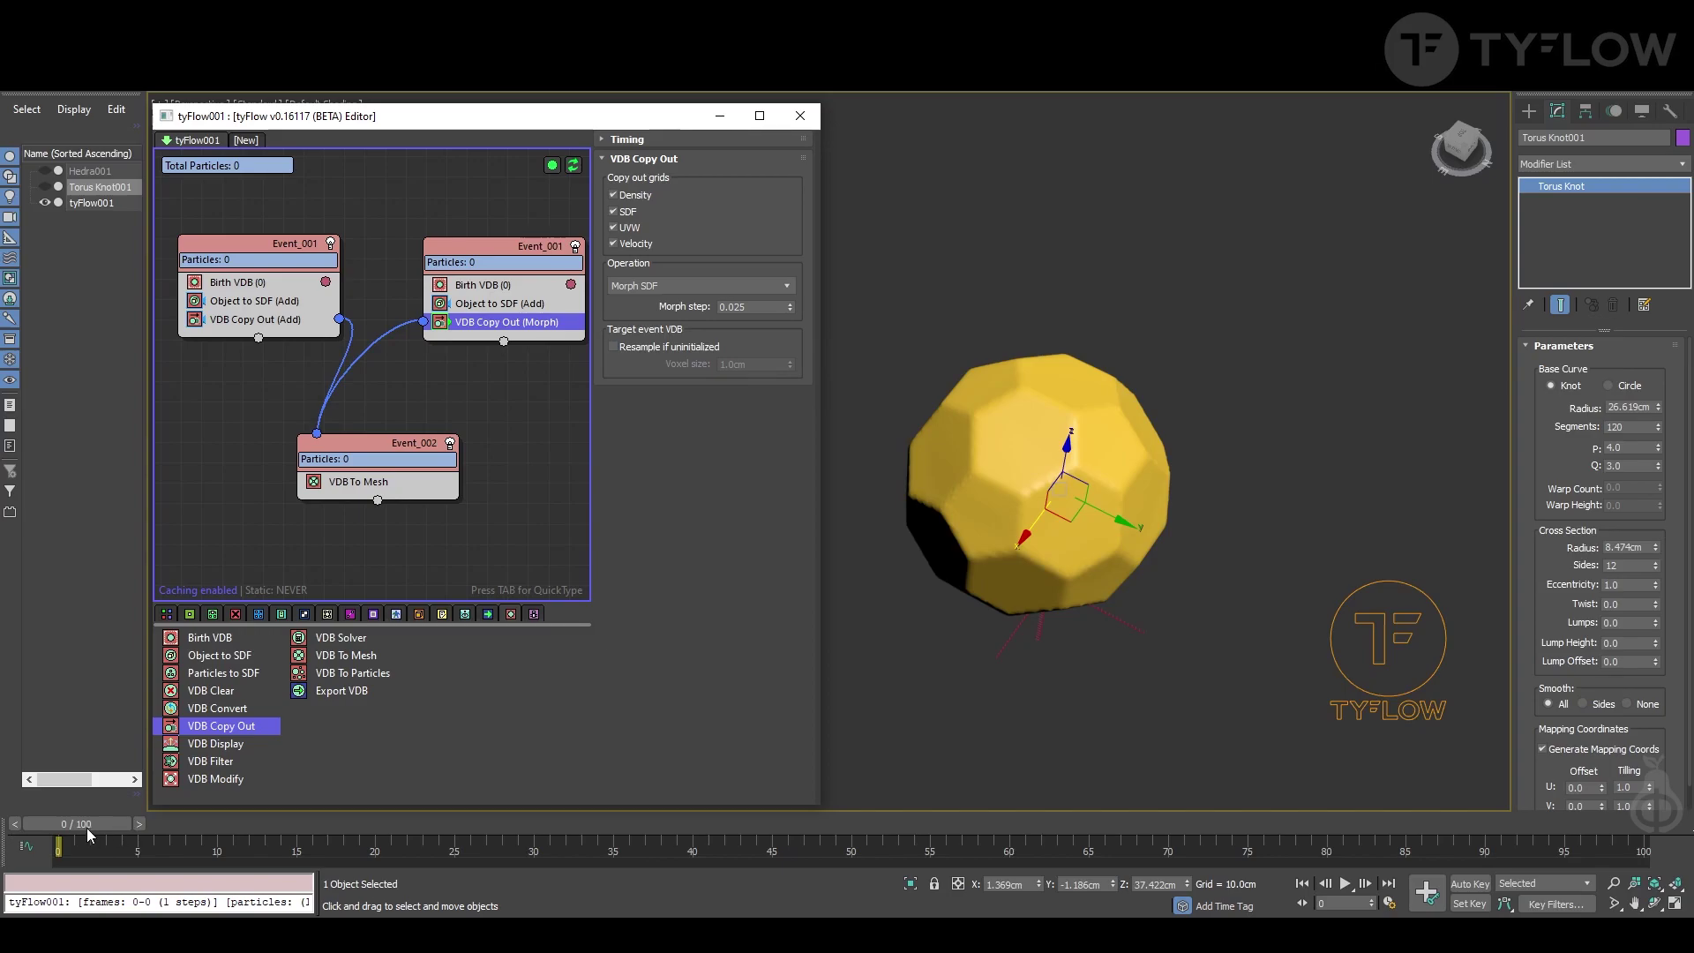
{"action": "mouse_move", "coordinate": [65, 824]}
{"action": "left_mouse_down"}
{"action": "mouse_move", "coordinate": [523, 832]}
{"action": "mouse_move", "coordinate": [158, 836]}
{"action": "mouse_move", "coordinate": [296, 827]}
{"action": "mouse_move", "coordinate": [55, 816]}
{"action": "left_mouse_up"}
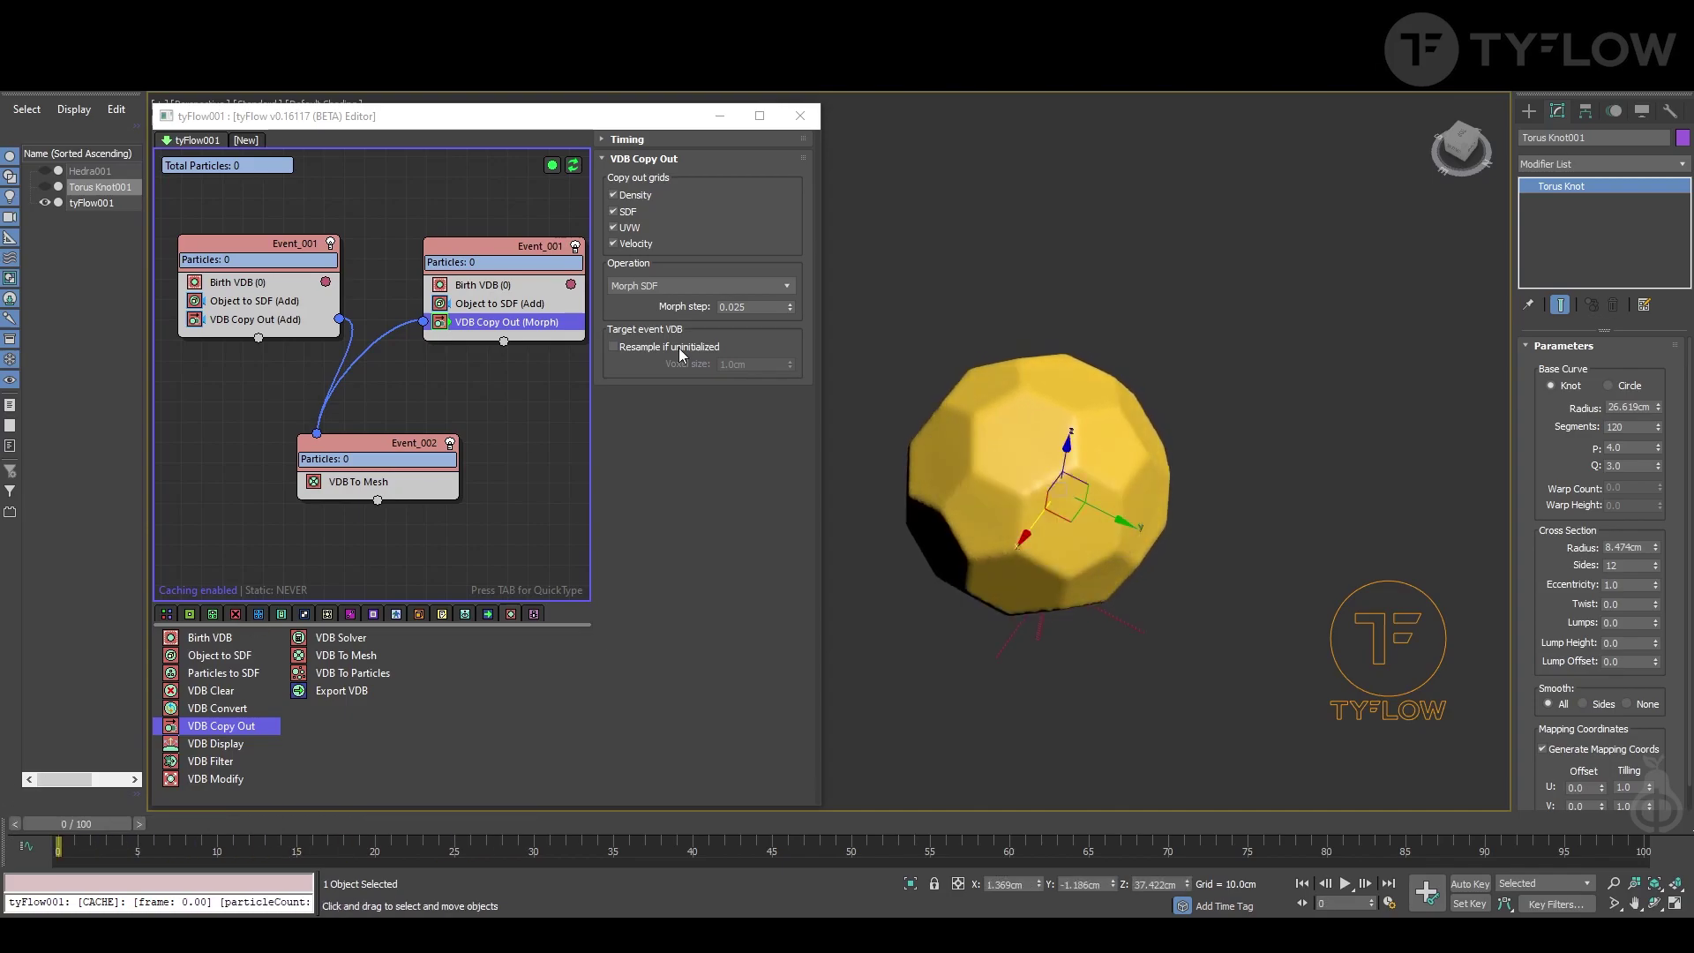
Set the morph step of the VDB Copy Out operator to 1.0 and scrub the timeline to preview the morph
{"action": "left_click", "coordinate": [745, 306]}
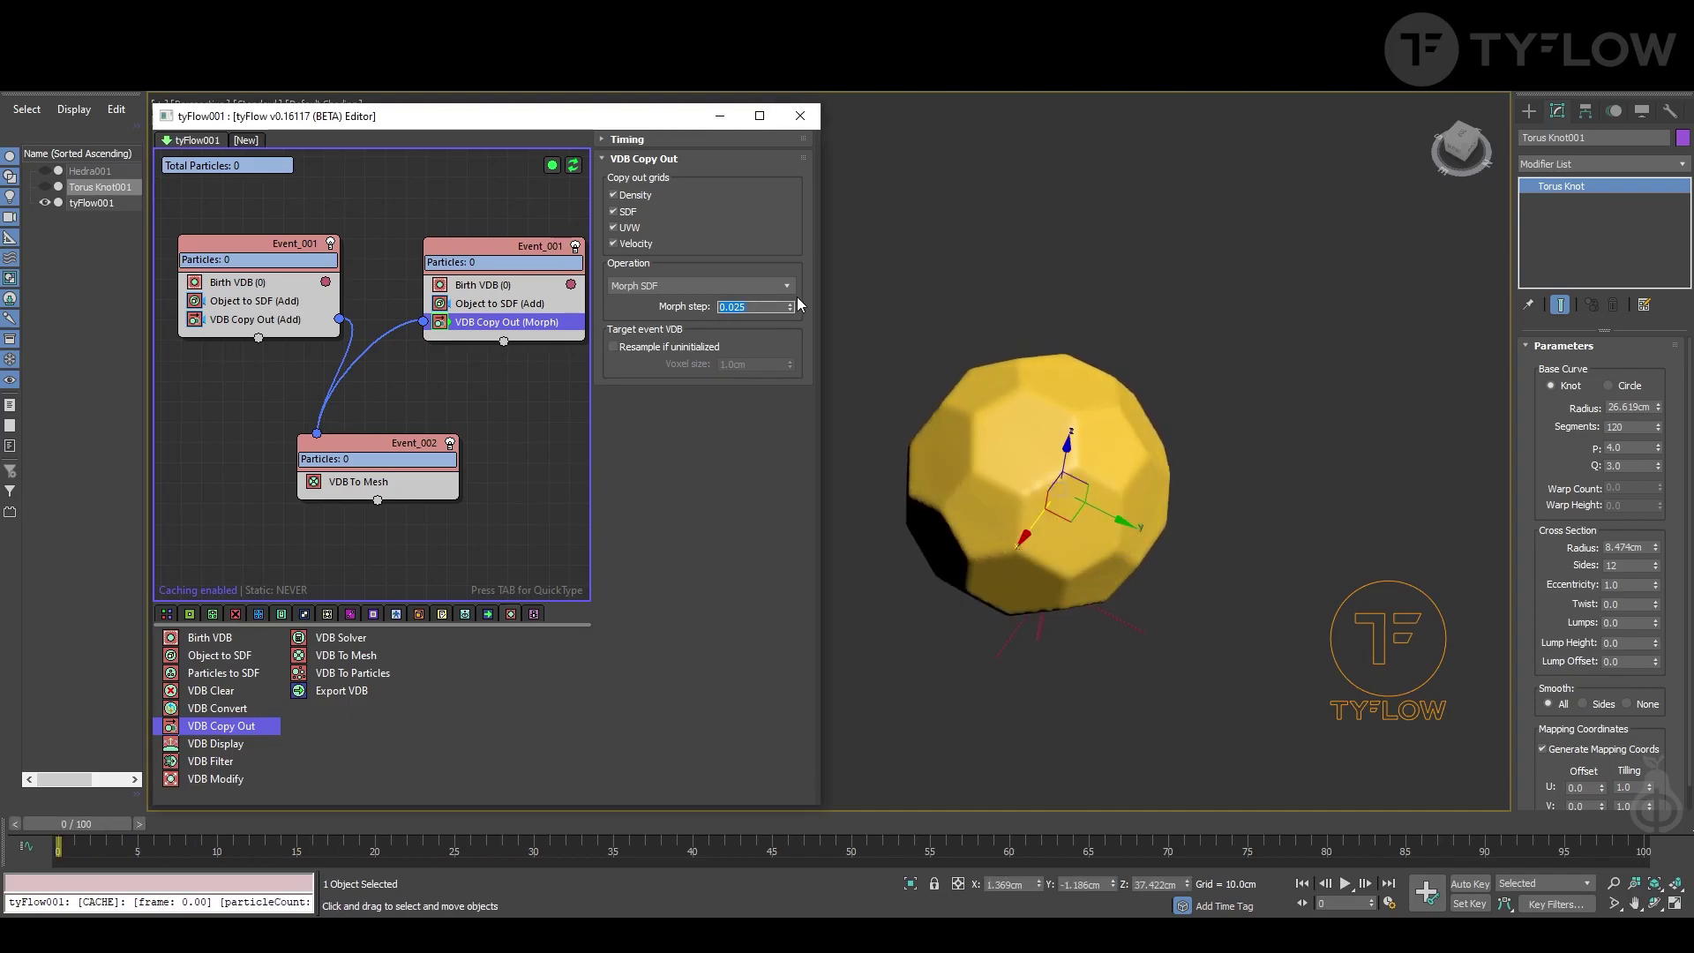
{"action": "type", "text": "1.0"}
{"action": "key", "text": "Return"}
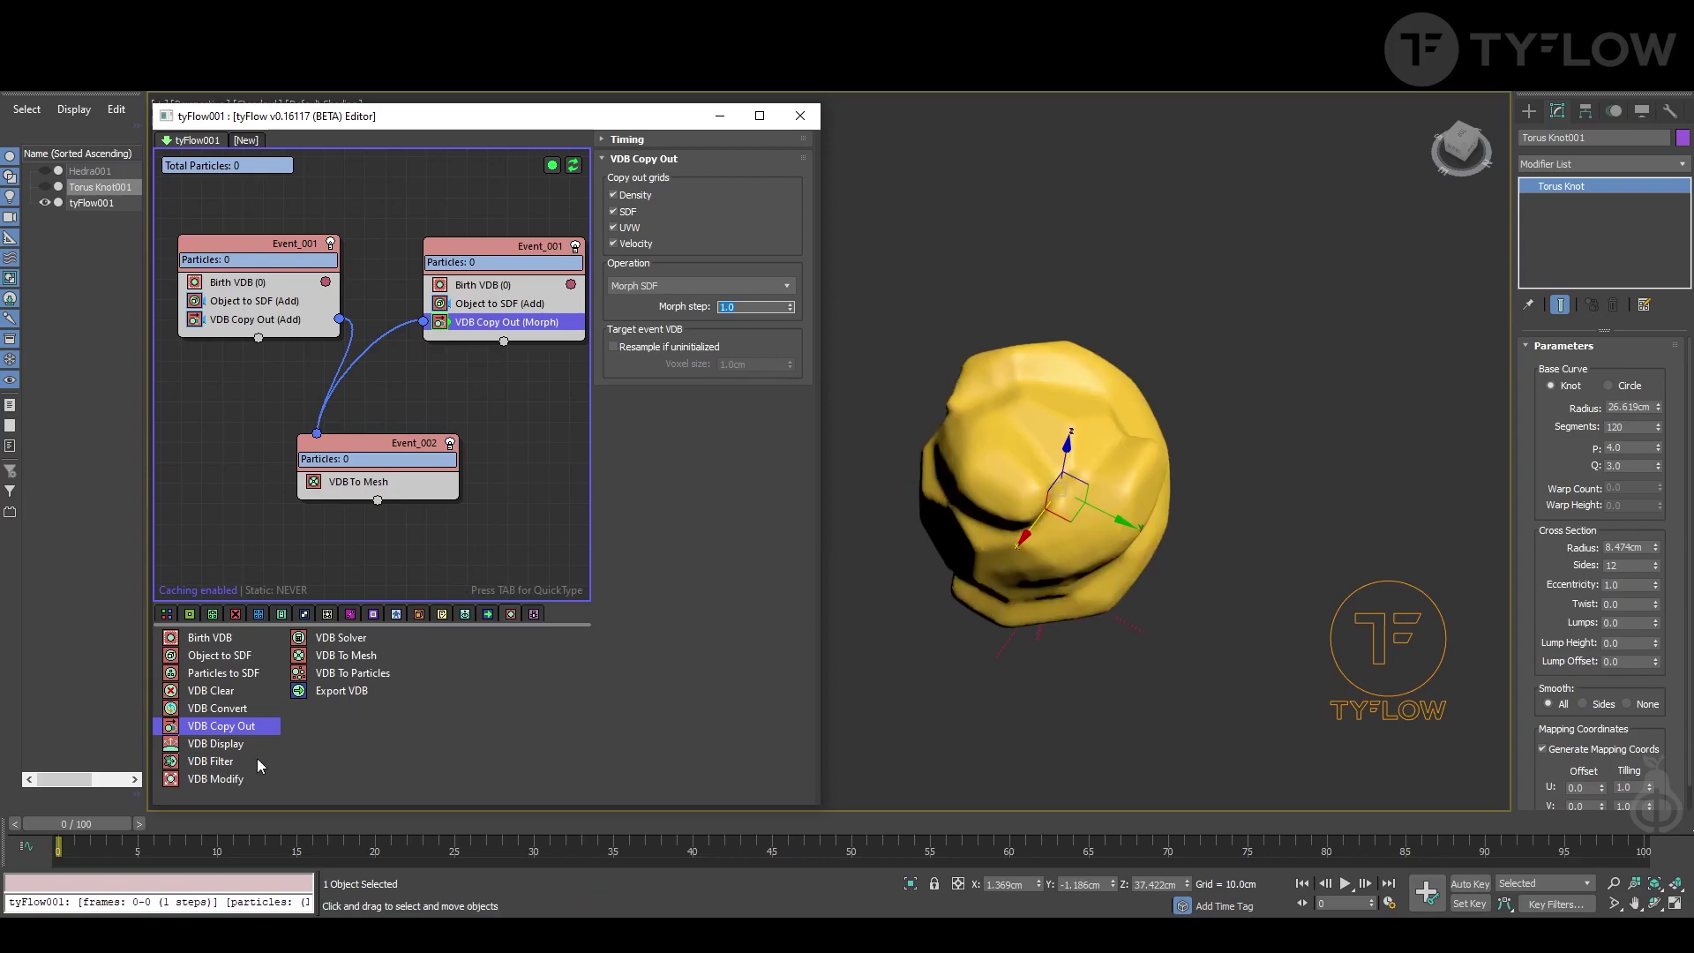
{"action": "left_click", "coordinate": [67, 822]}
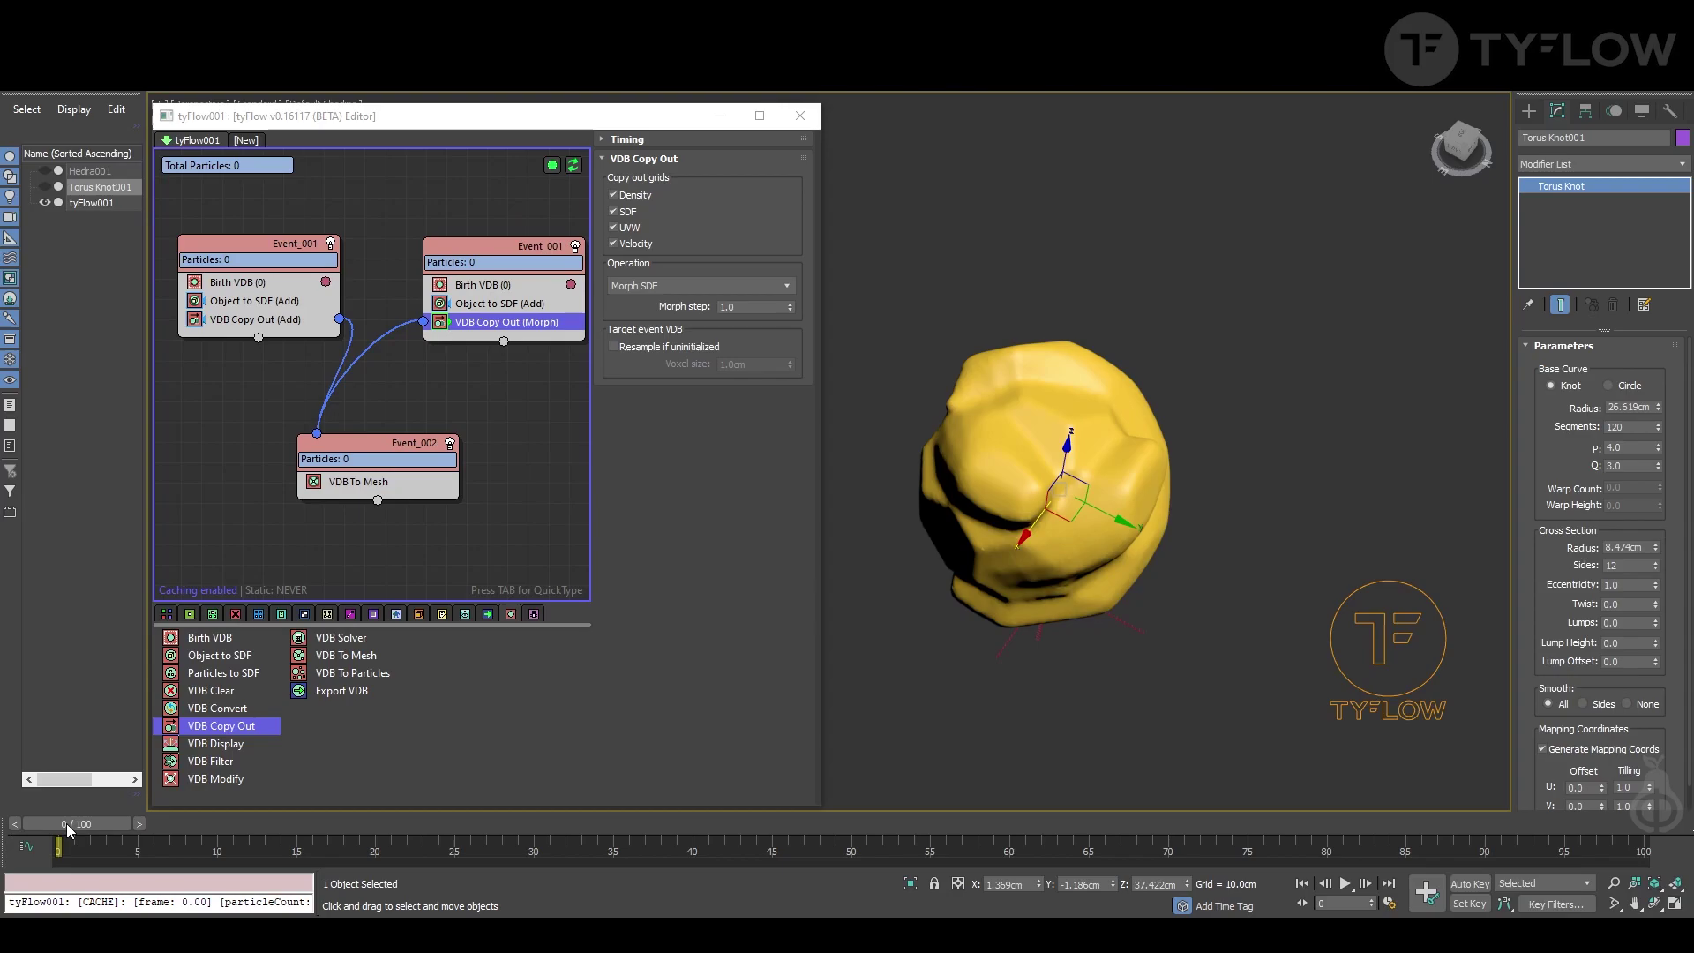
{"action": "left_click_drag", "start_coordinate": [67, 823], "coordinate": [495, 871]}
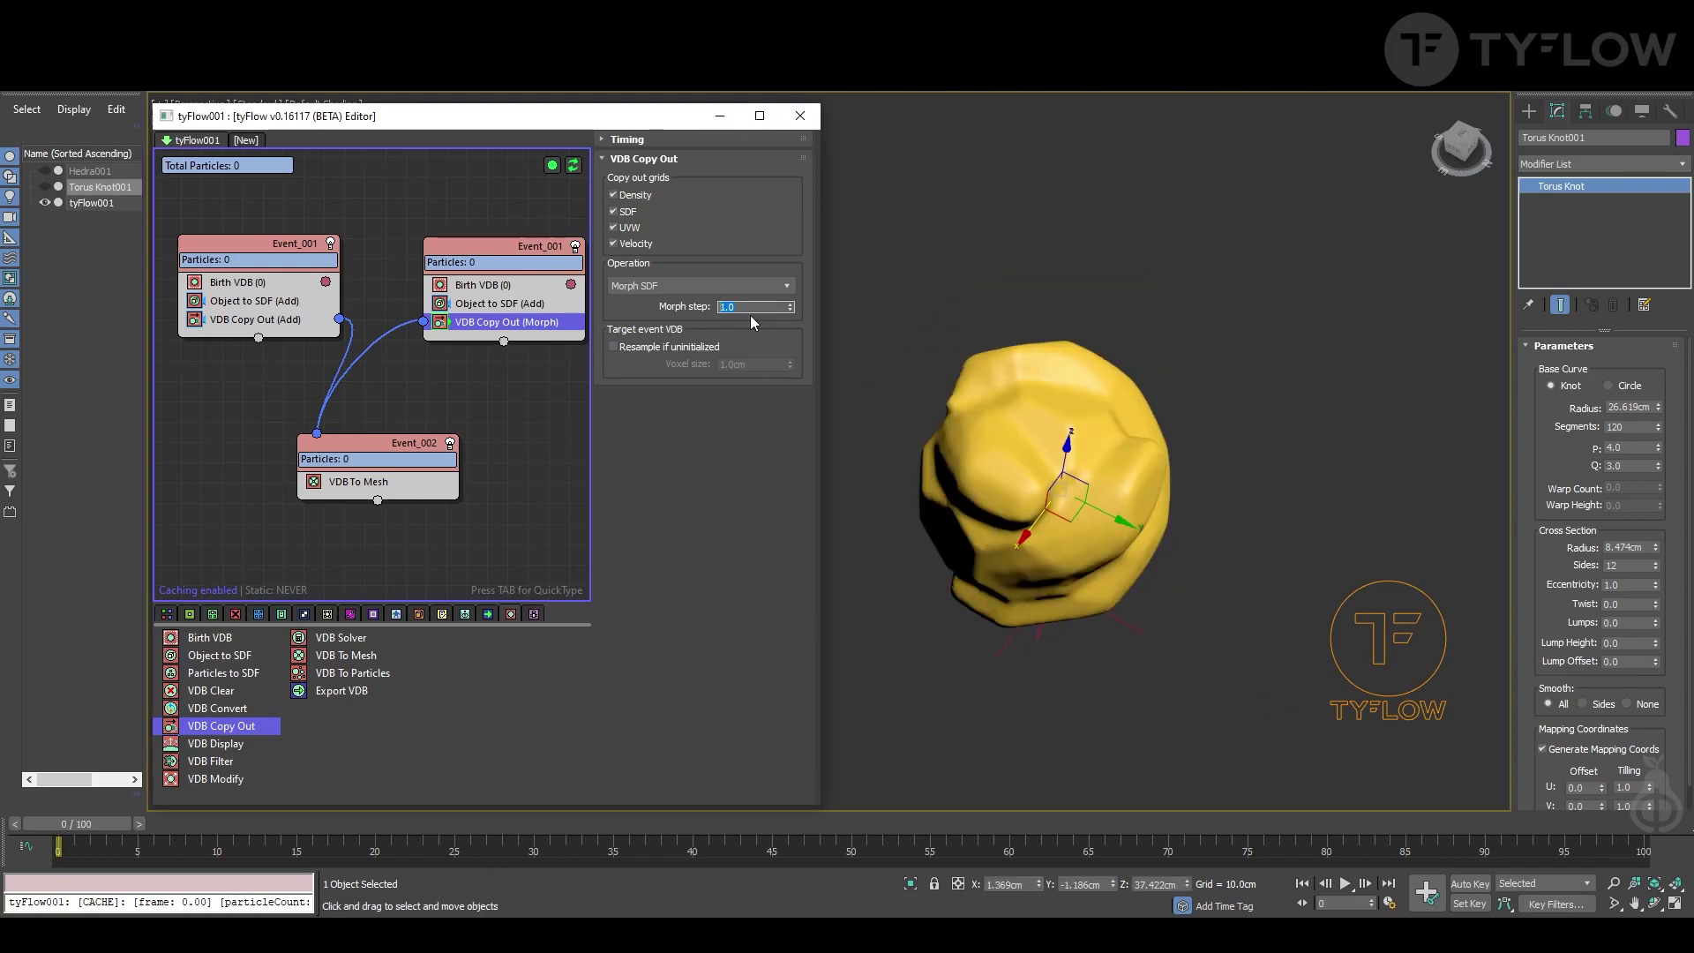
Set the morph step to 0.5, scrub the timeline to preview the morph, and return to frame 0
{"action": "type", "text": "0.5"}
{"action": "key", "text": "Return"}
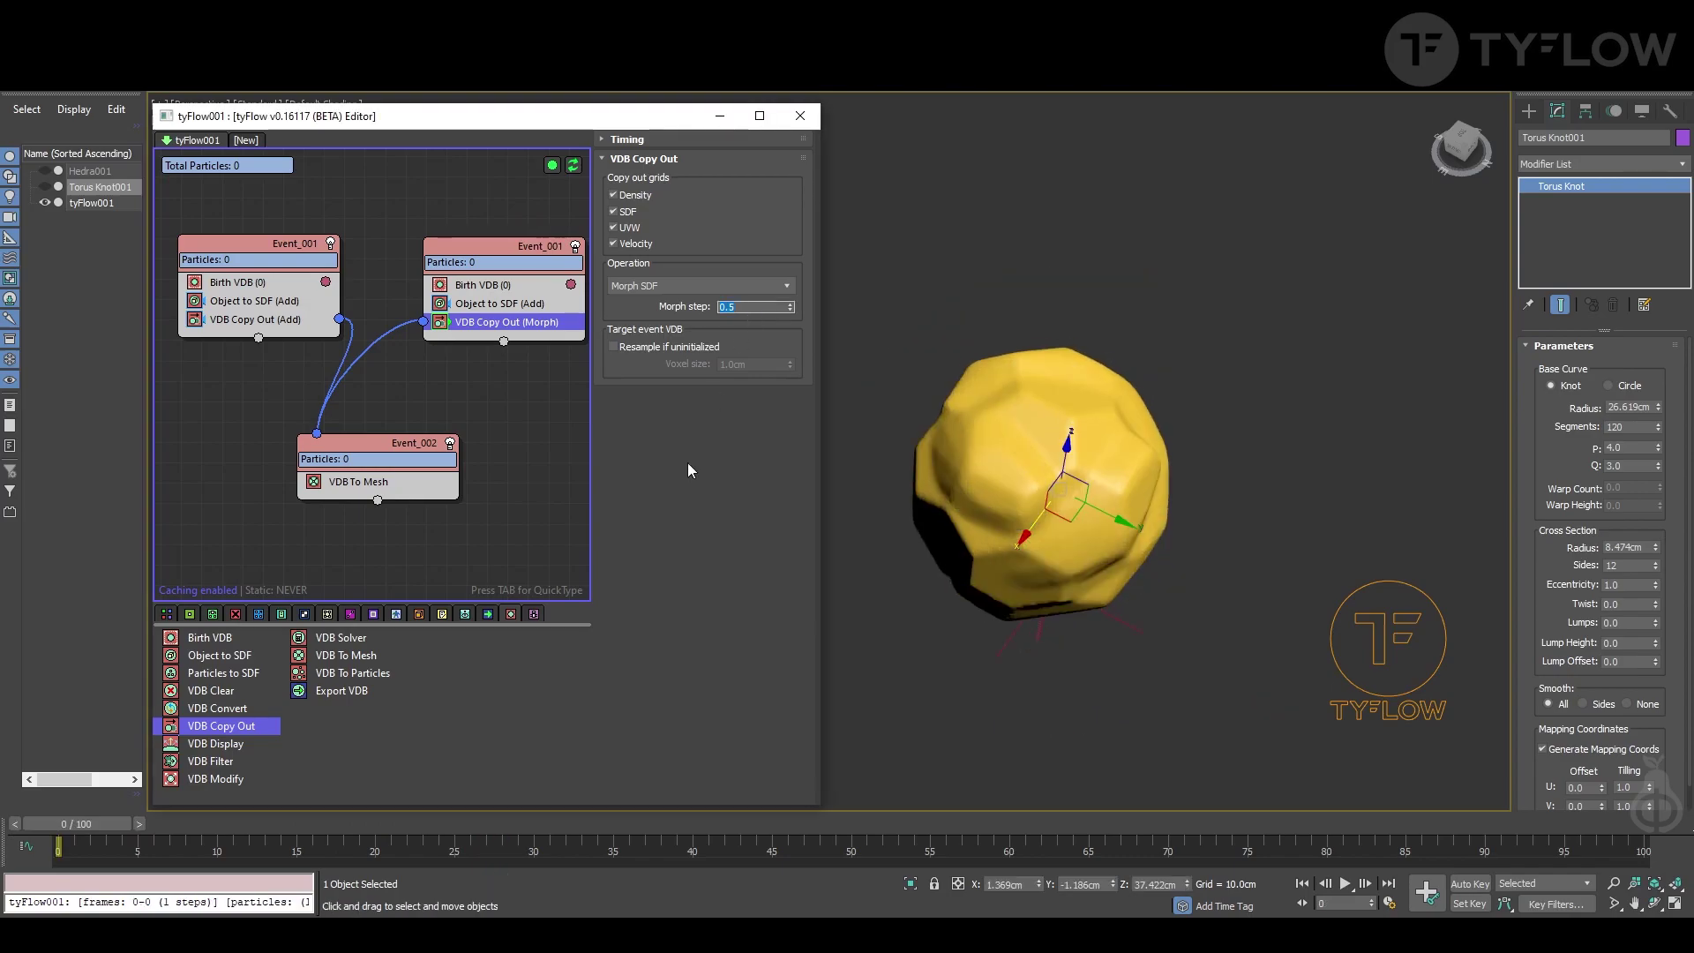
{"action": "left_click_drag", "start_coordinate": [106, 824], "coordinate": [406, 900]}
{"action": "key", "text": "Home"}
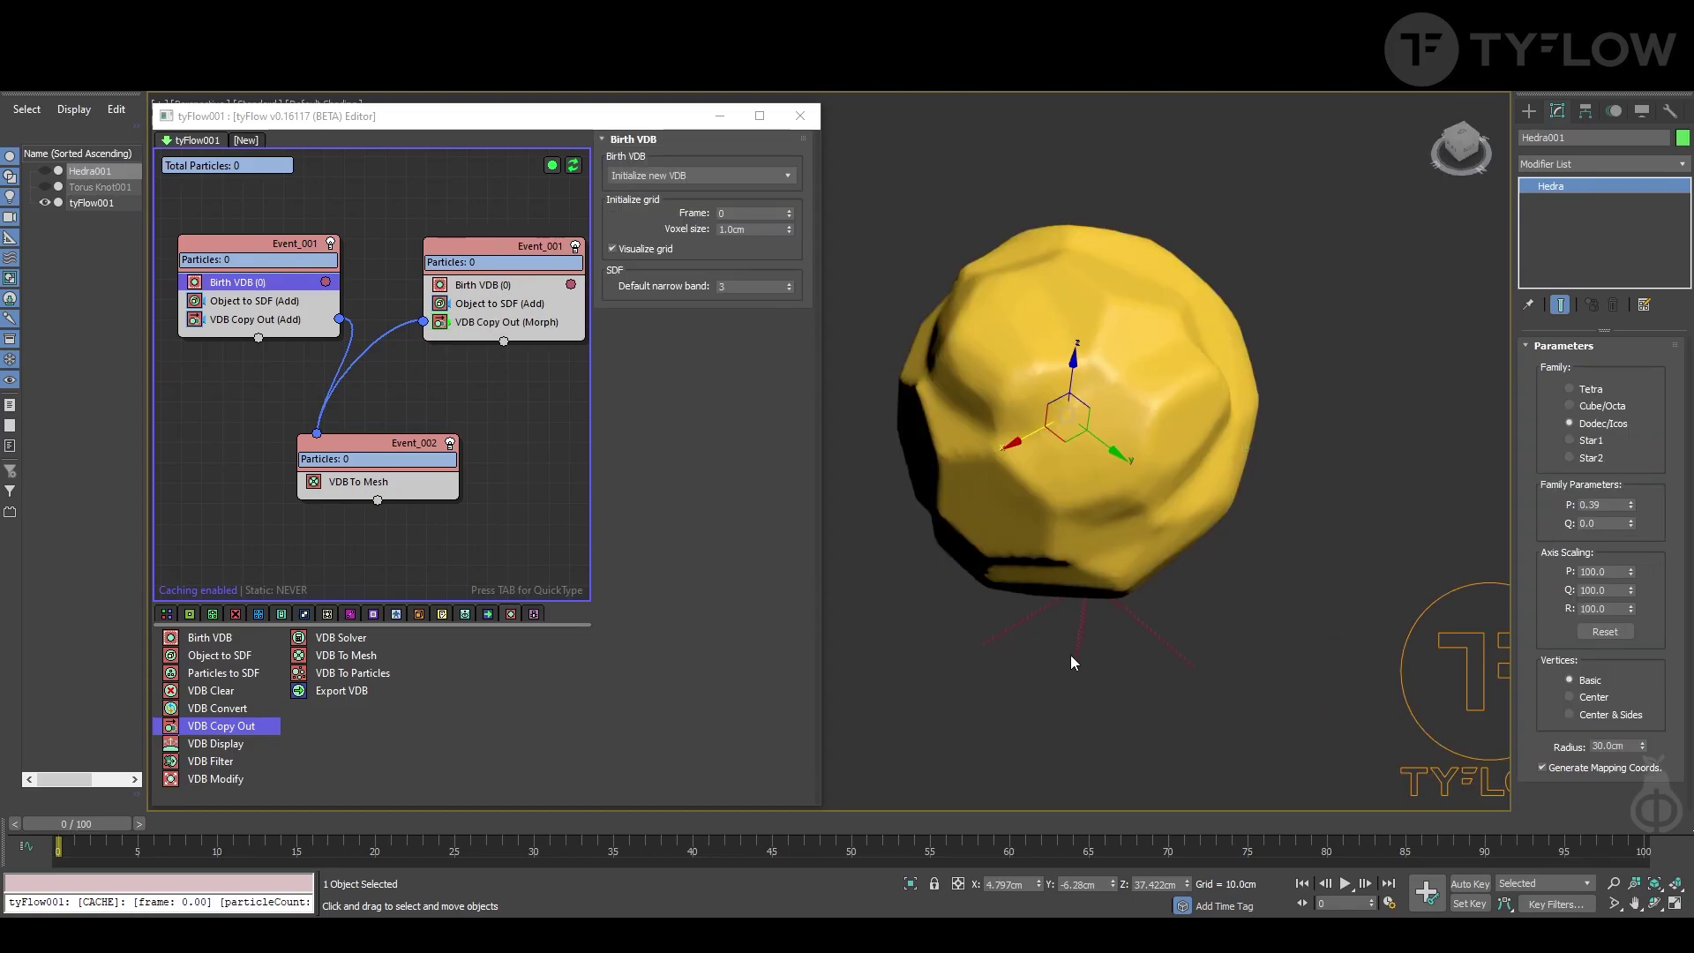
Switch the torus knot morph event off and on to compare the mesh at frame 0 with and without it
{"action": "left_click", "coordinate": [1072, 655]}
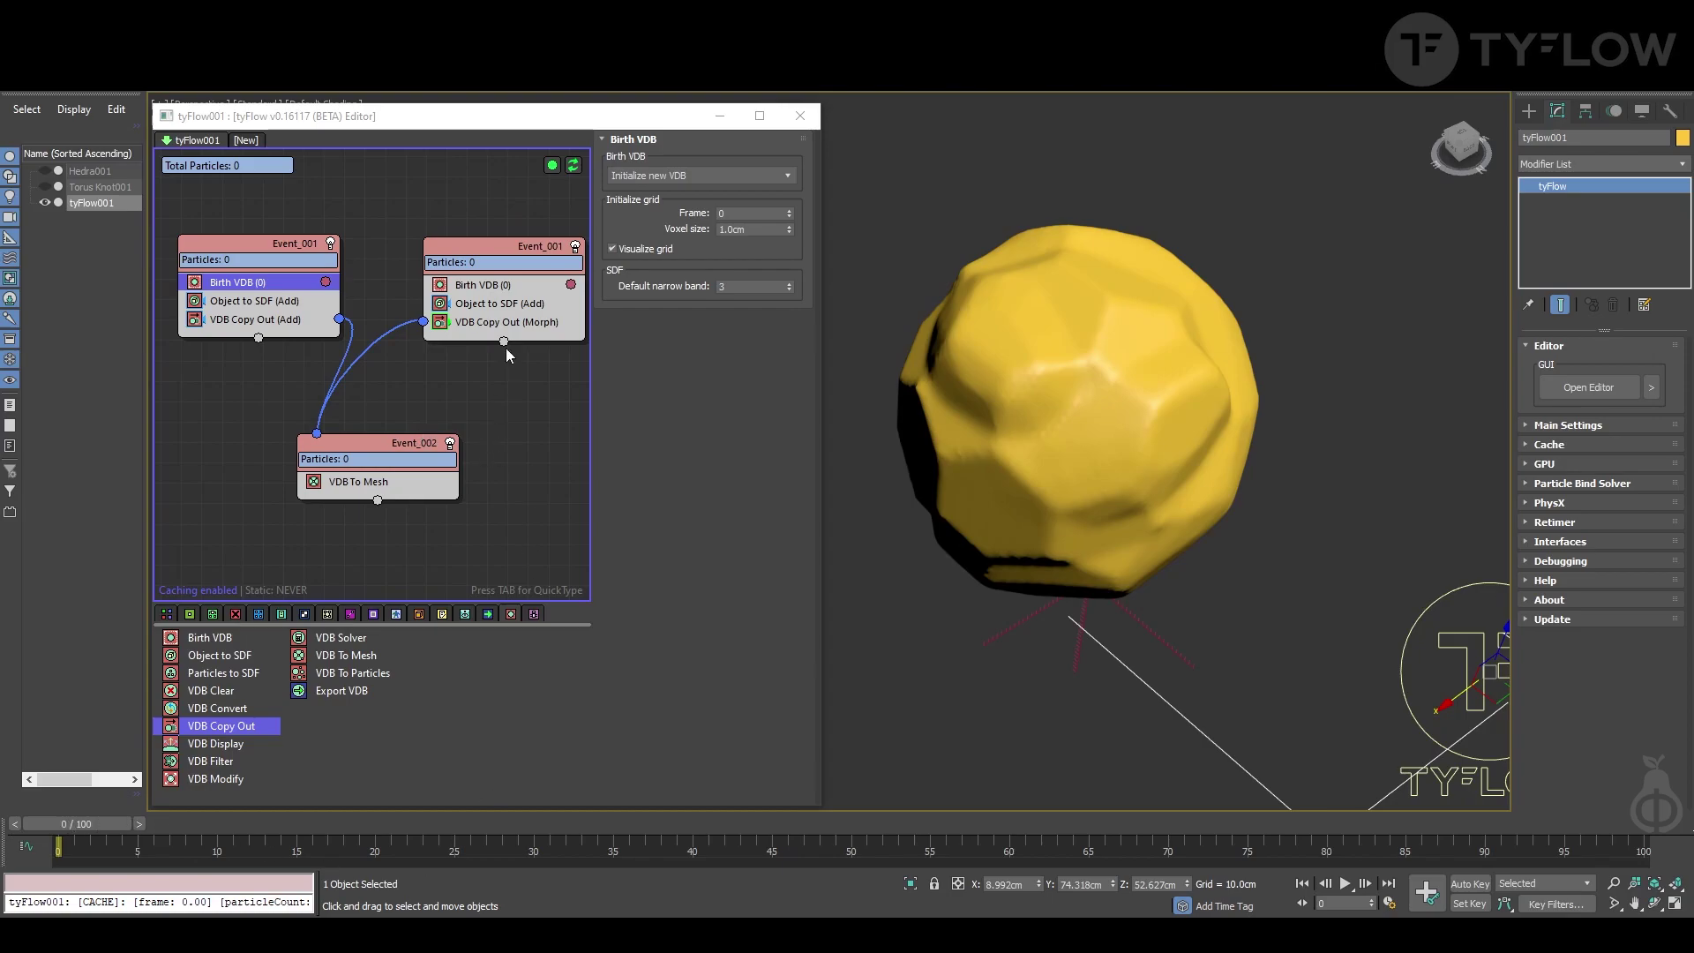
{"action": "left_click", "coordinate": [575, 247]}
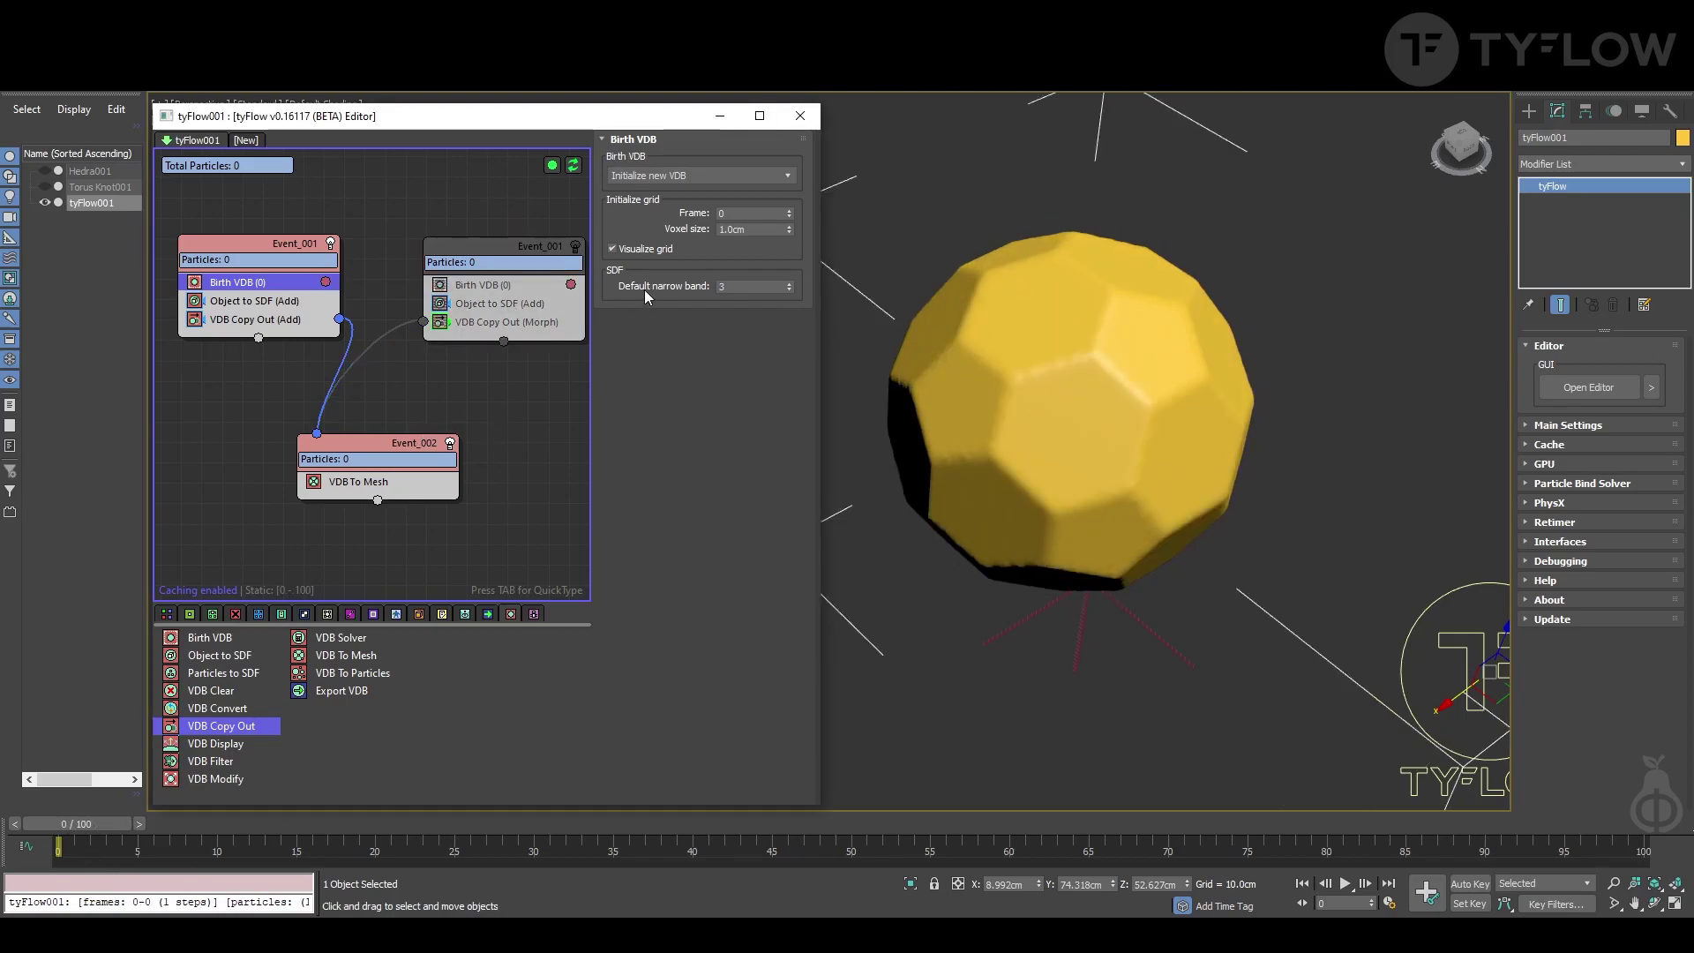
{"action": "left_click", "coordinate": [575, 246]}
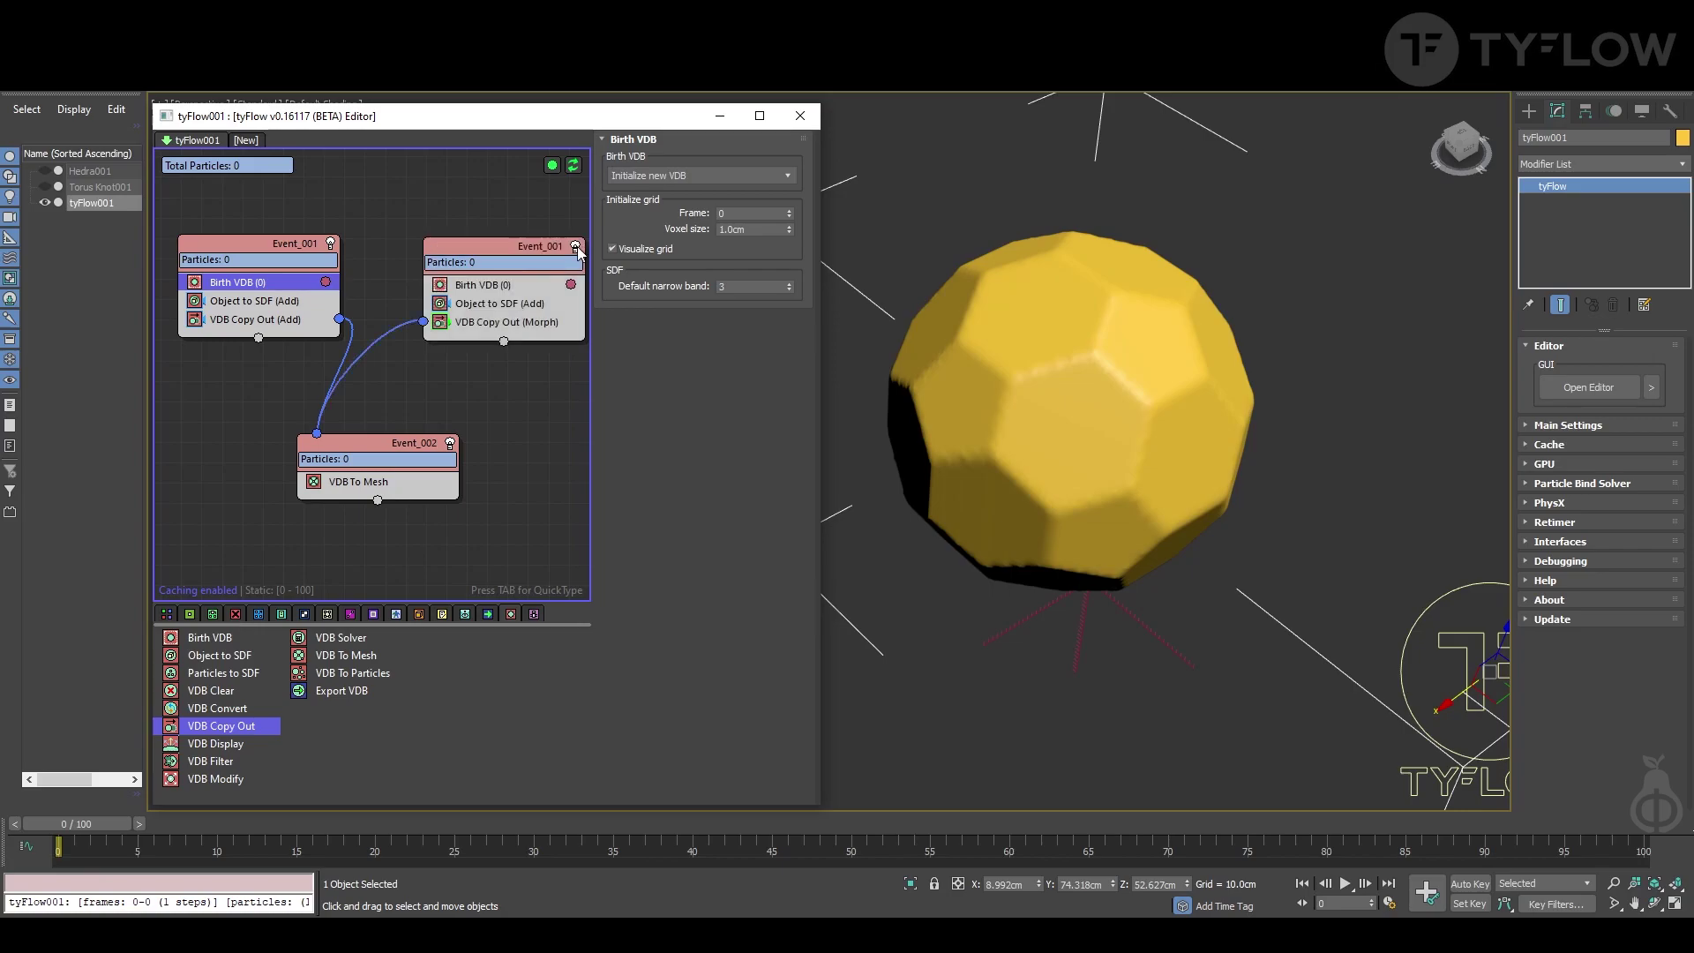
{"action": "left_click", "coordinate": [512, 323]}
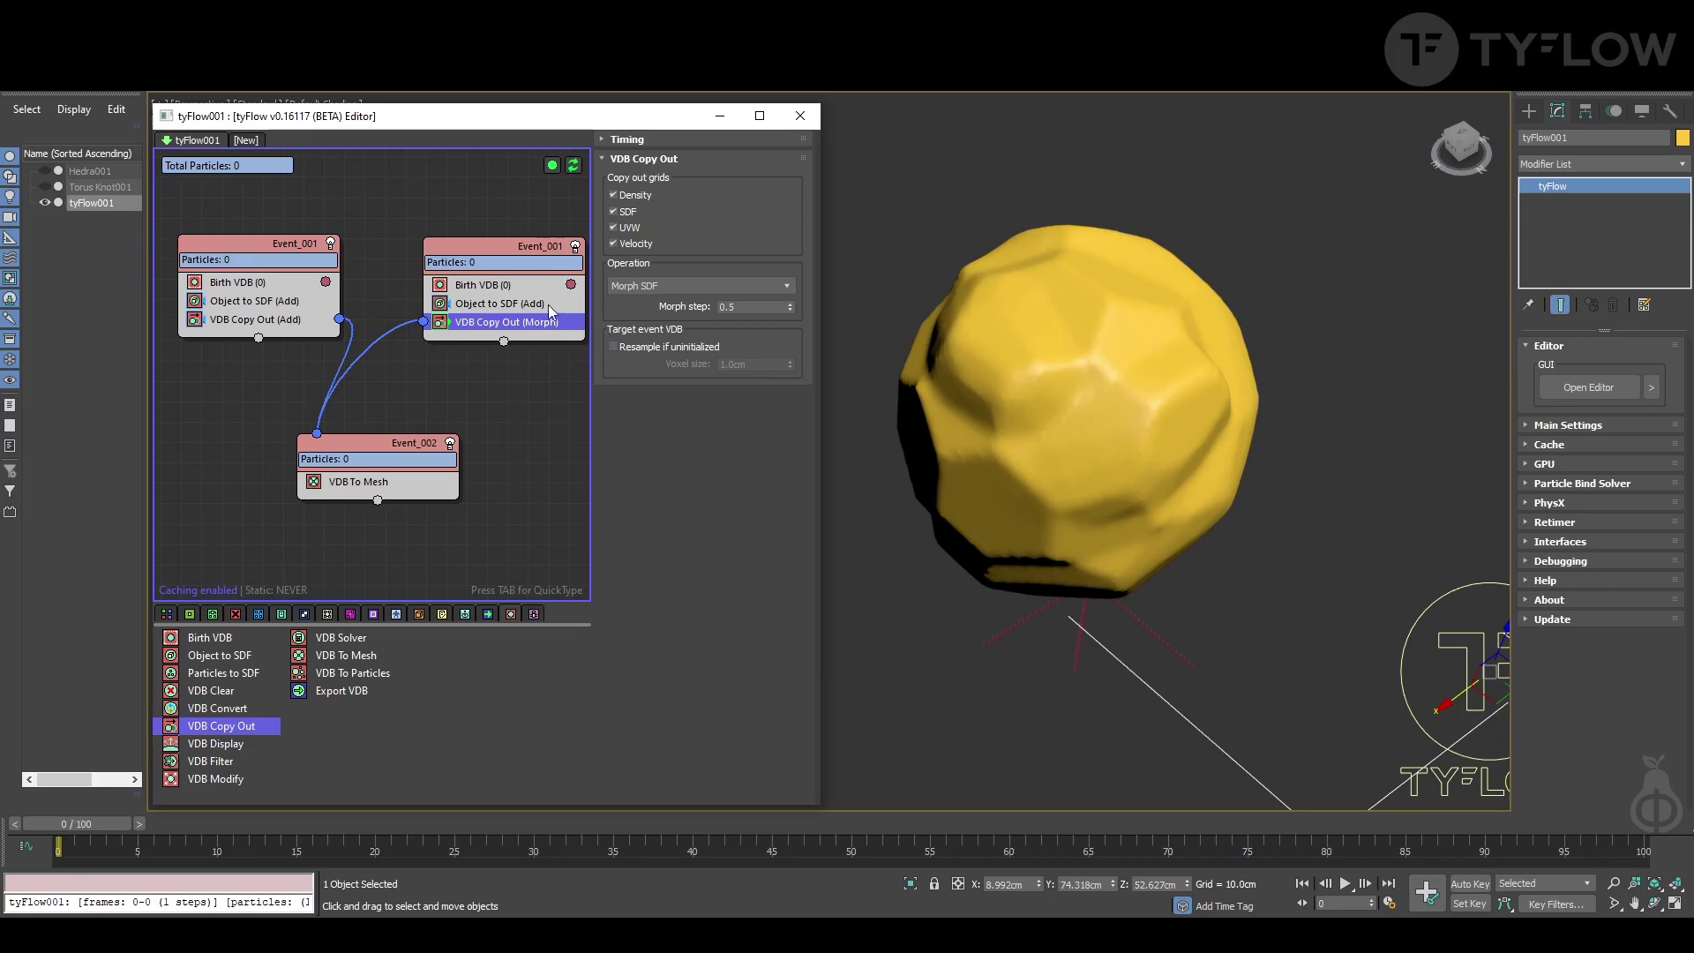
{"action": "left_click", "coordinate": [575, 247]}
{"action": "mouse_move", "coordinate": [105, 829]}
{"action": "left_mouse_down"}
{"action": "mouse_move", "coordinate": [256, 813]}
{"action": "mouse_move", "coordinate": [88, 823]}
{"action": "left_mouse_up"}
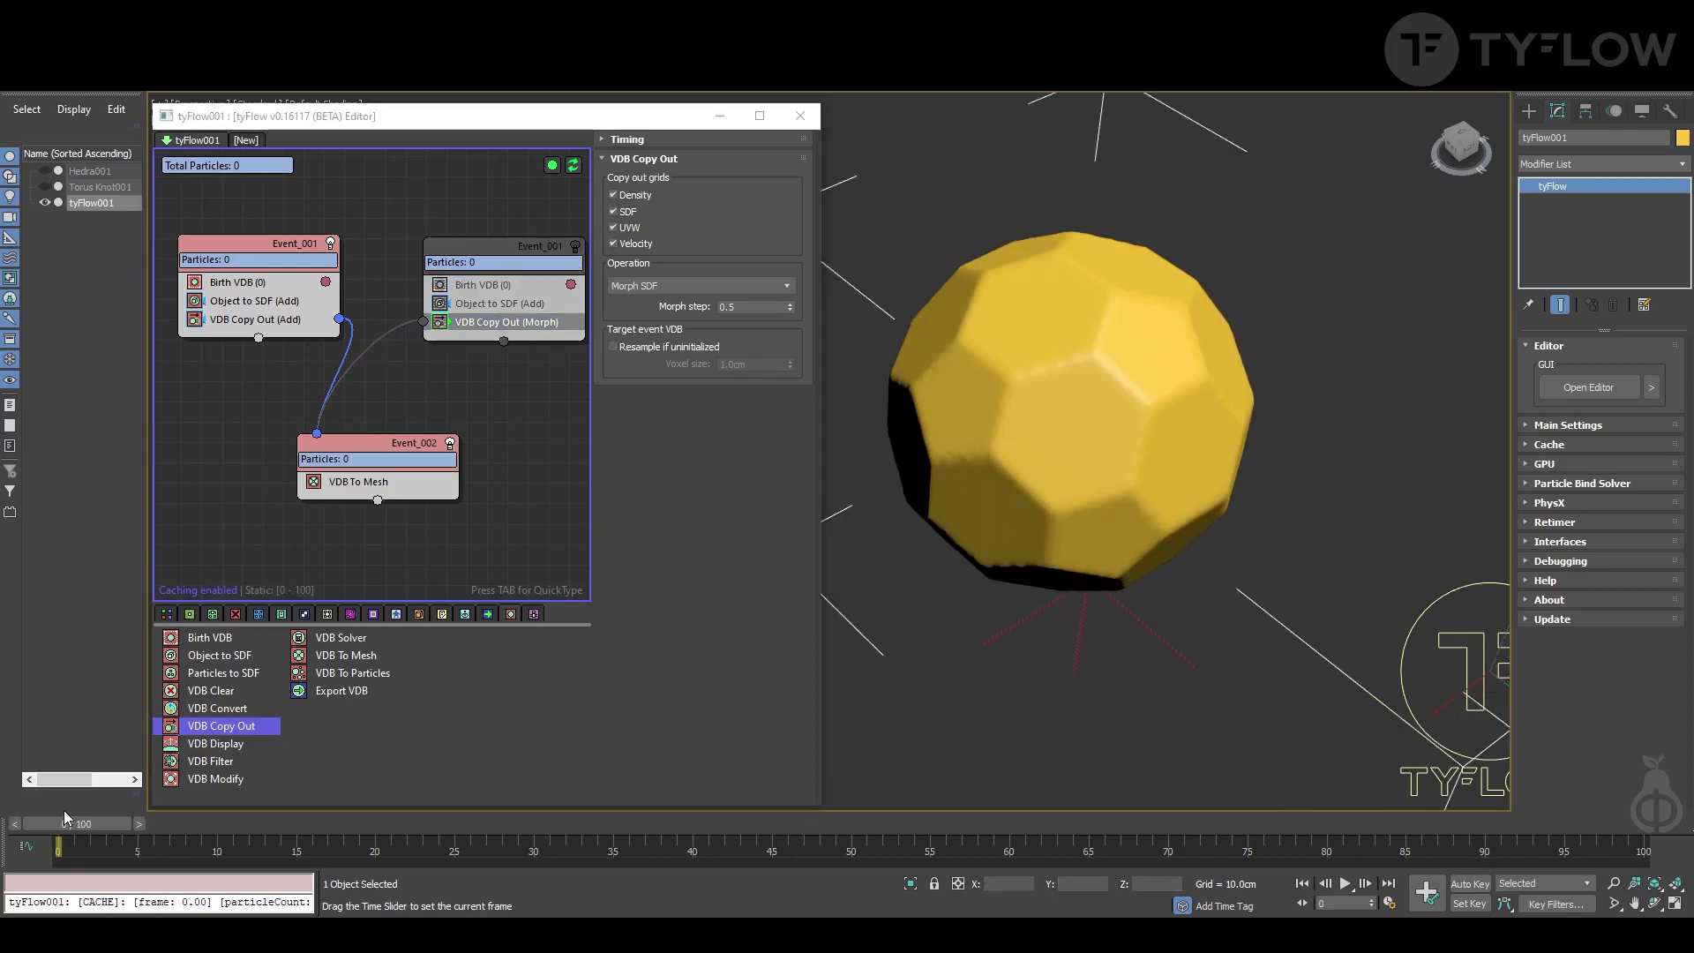
{"action": "left_click", "coordinate": [575, 246]}
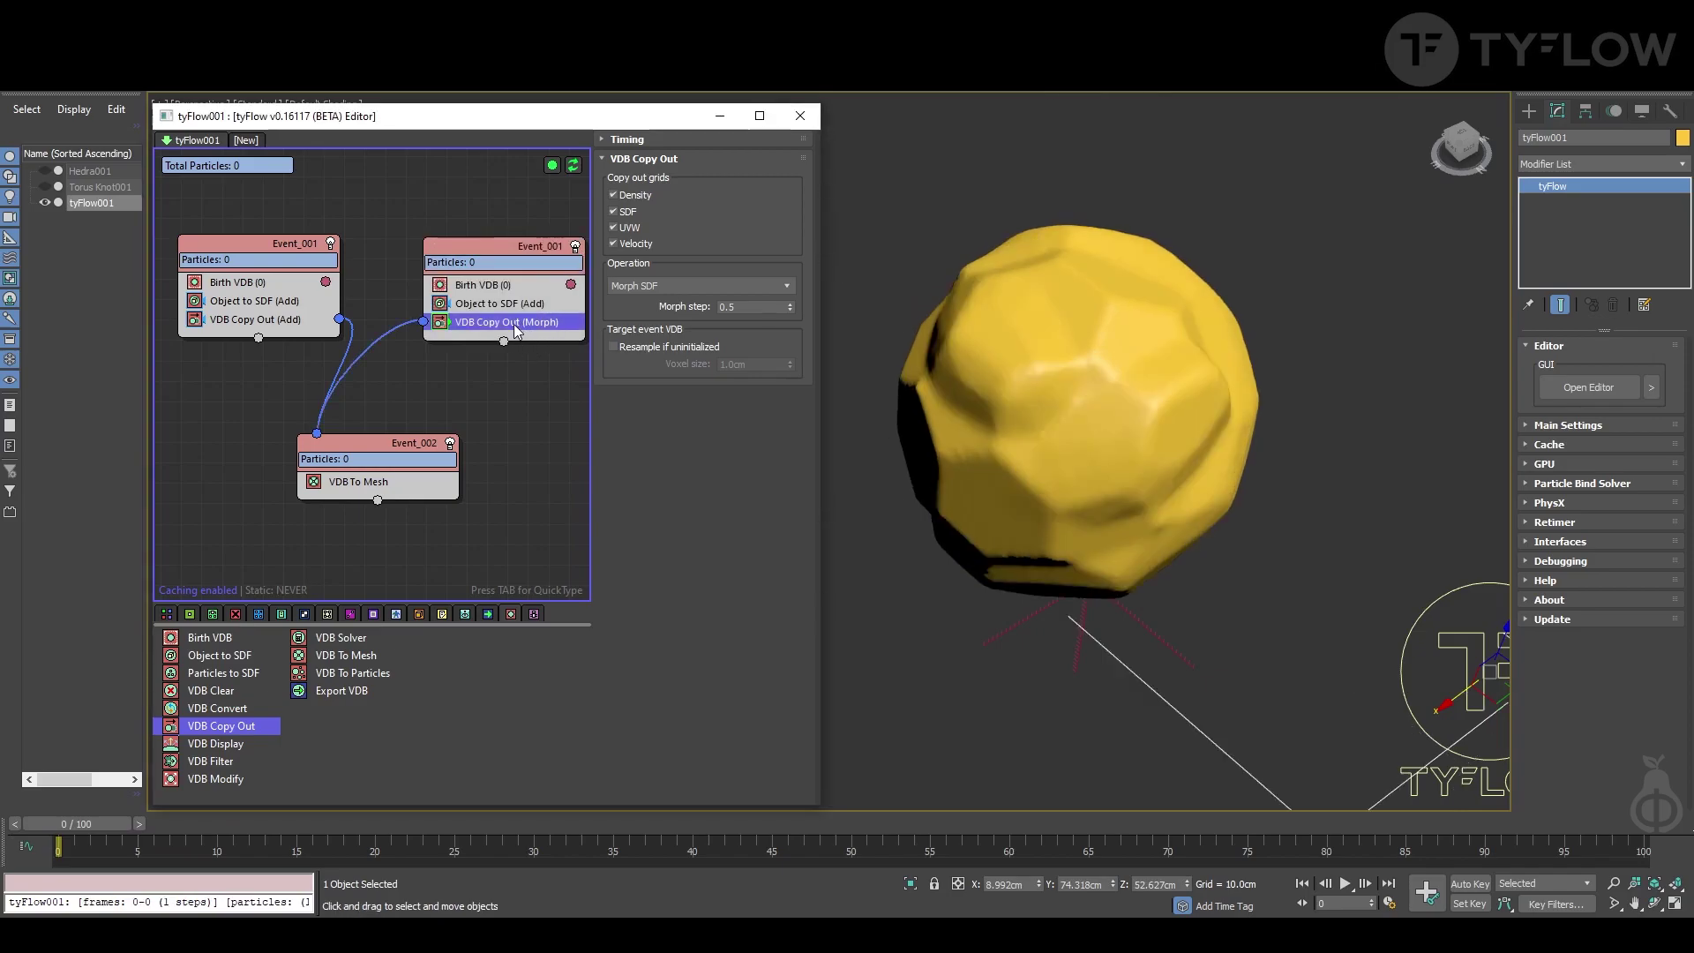
Enable frame exclusions of 0-10 in the morph VDB Copy Out timing and scrub to frame 22 to preview the delayed morph
{"action": "left_click", "coordinate": [627, 140]}
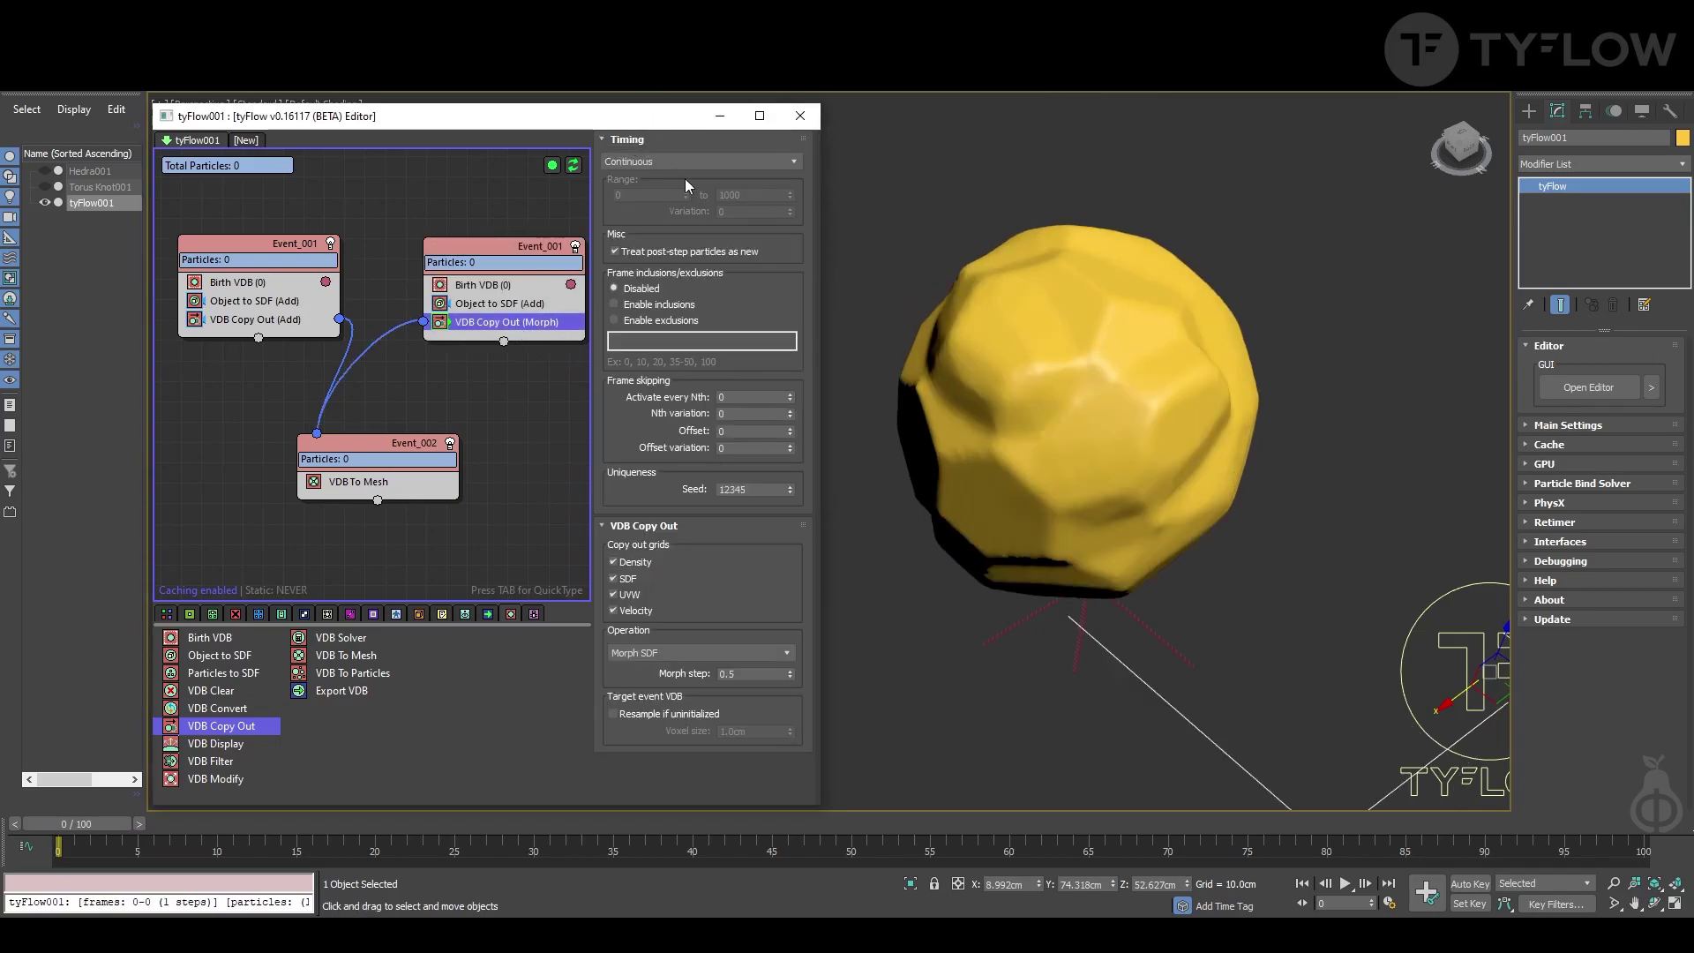
{"action": "left_click", "coordinate": [634, 322]}
{"action": "left_click", "coordinate": [643, 341]}
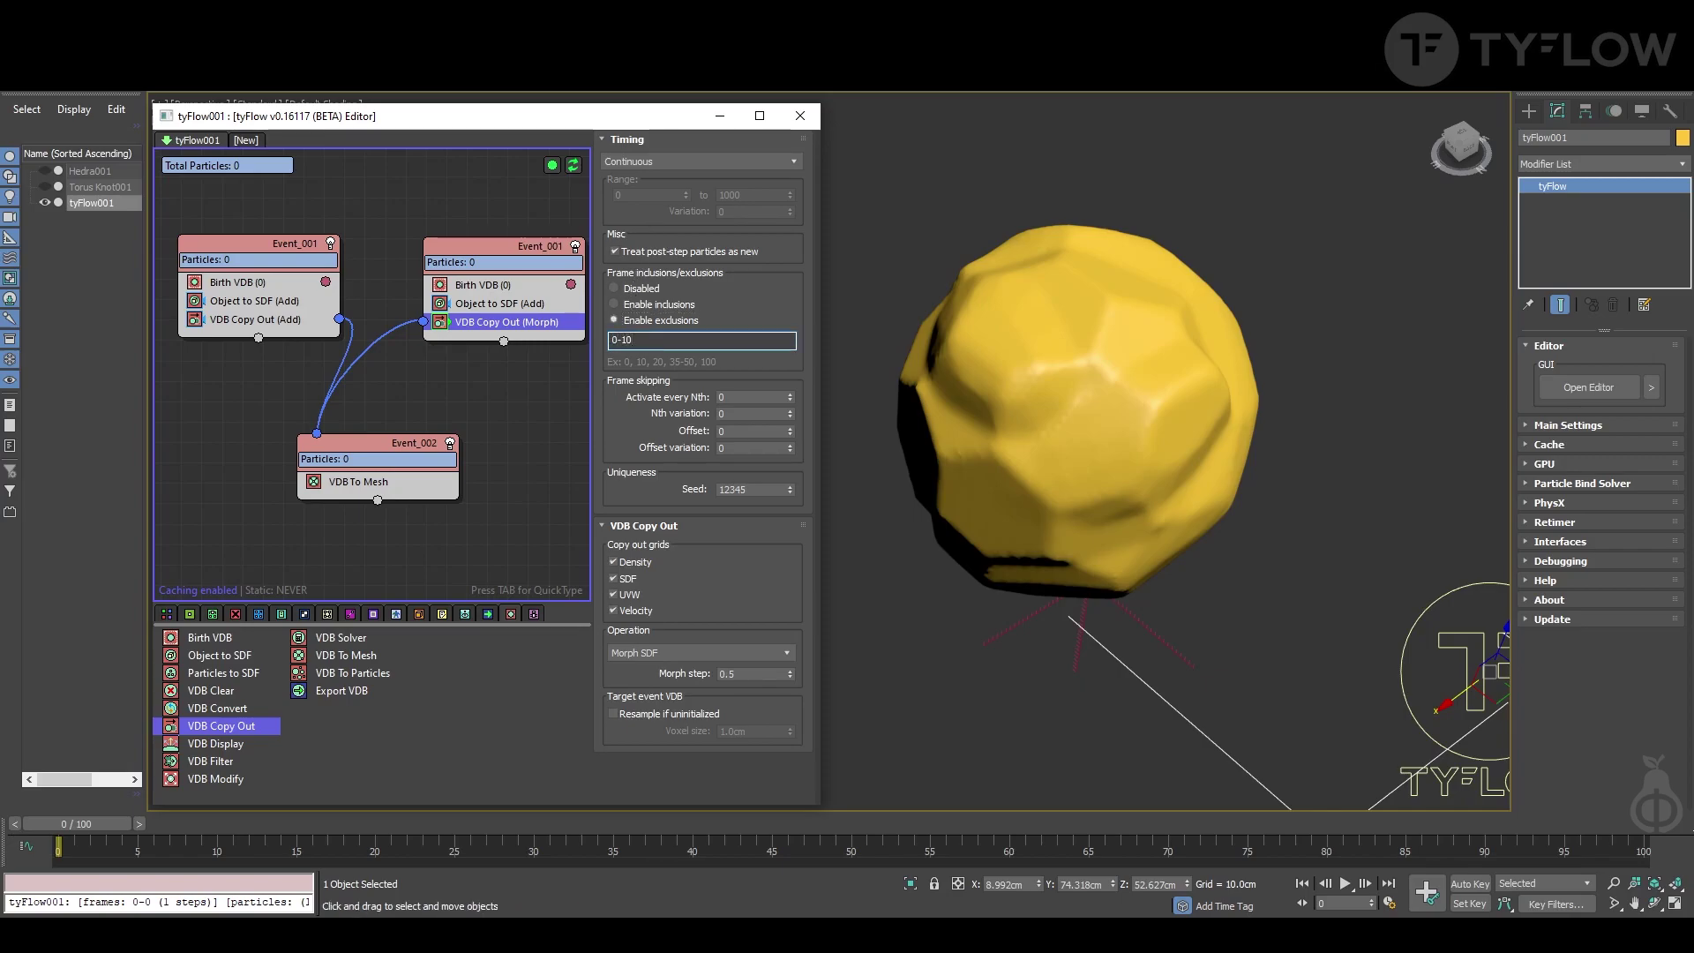
{"action": "left_click_drag", "start_coordinate": [97, 826], "coordinate": [112, 825]}
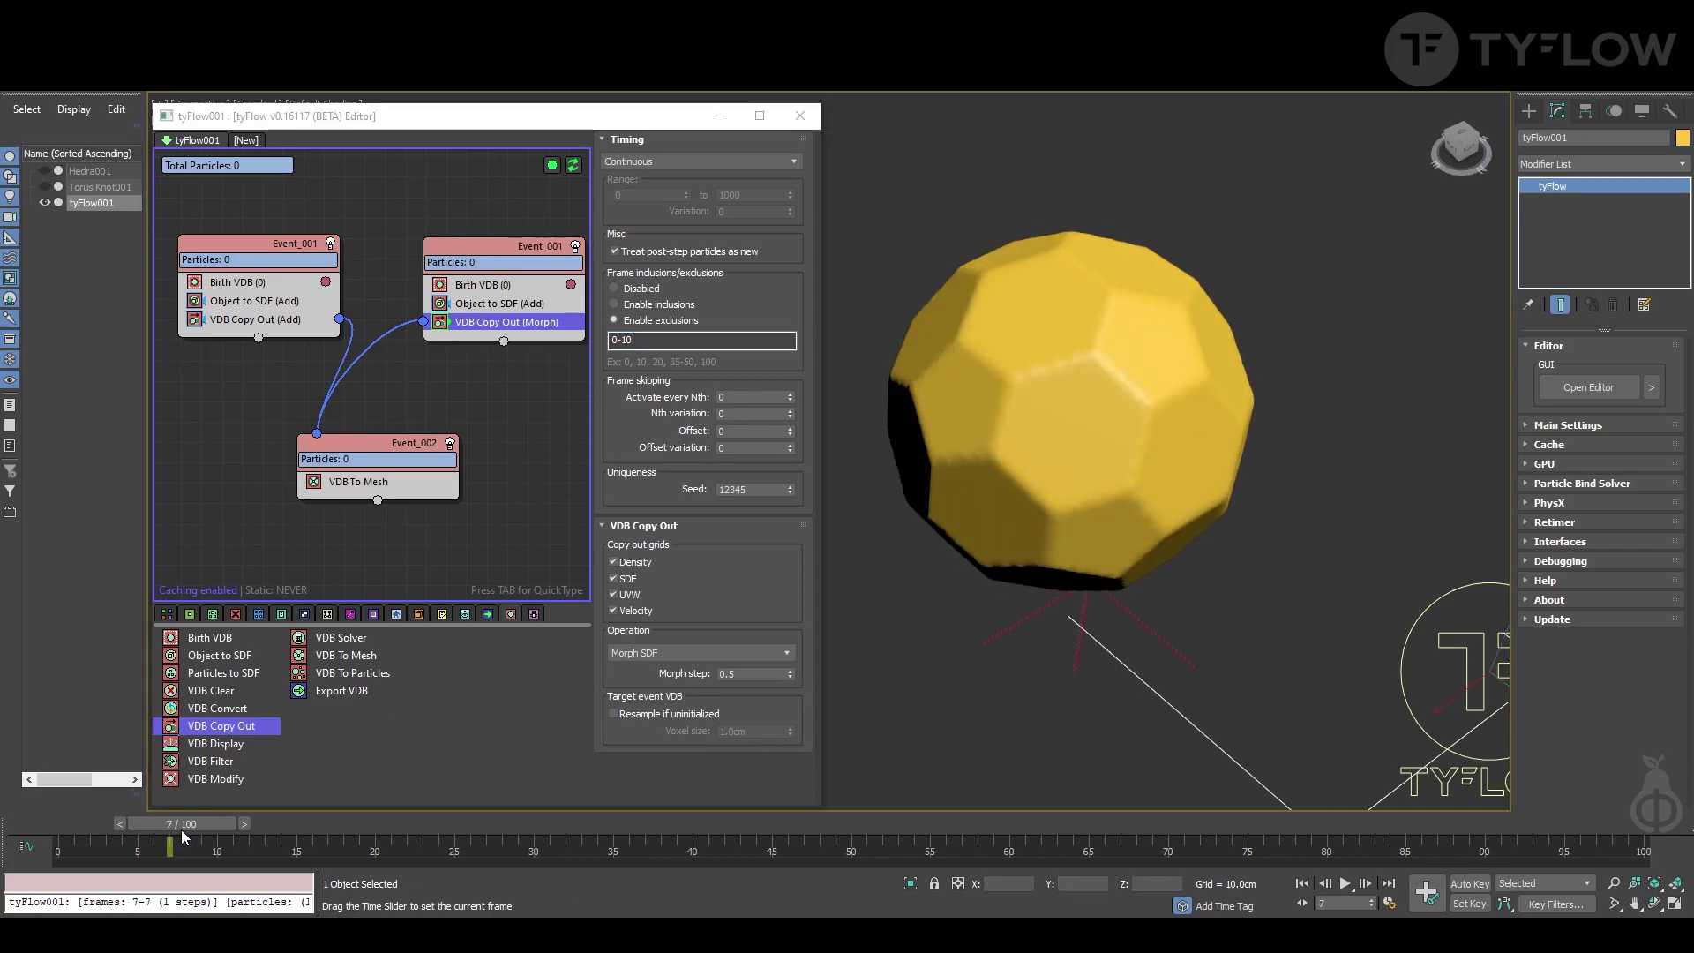
{"action": "left_click_drag", "start_coordinate": [225, 828], "coordinate": [413, 844]}
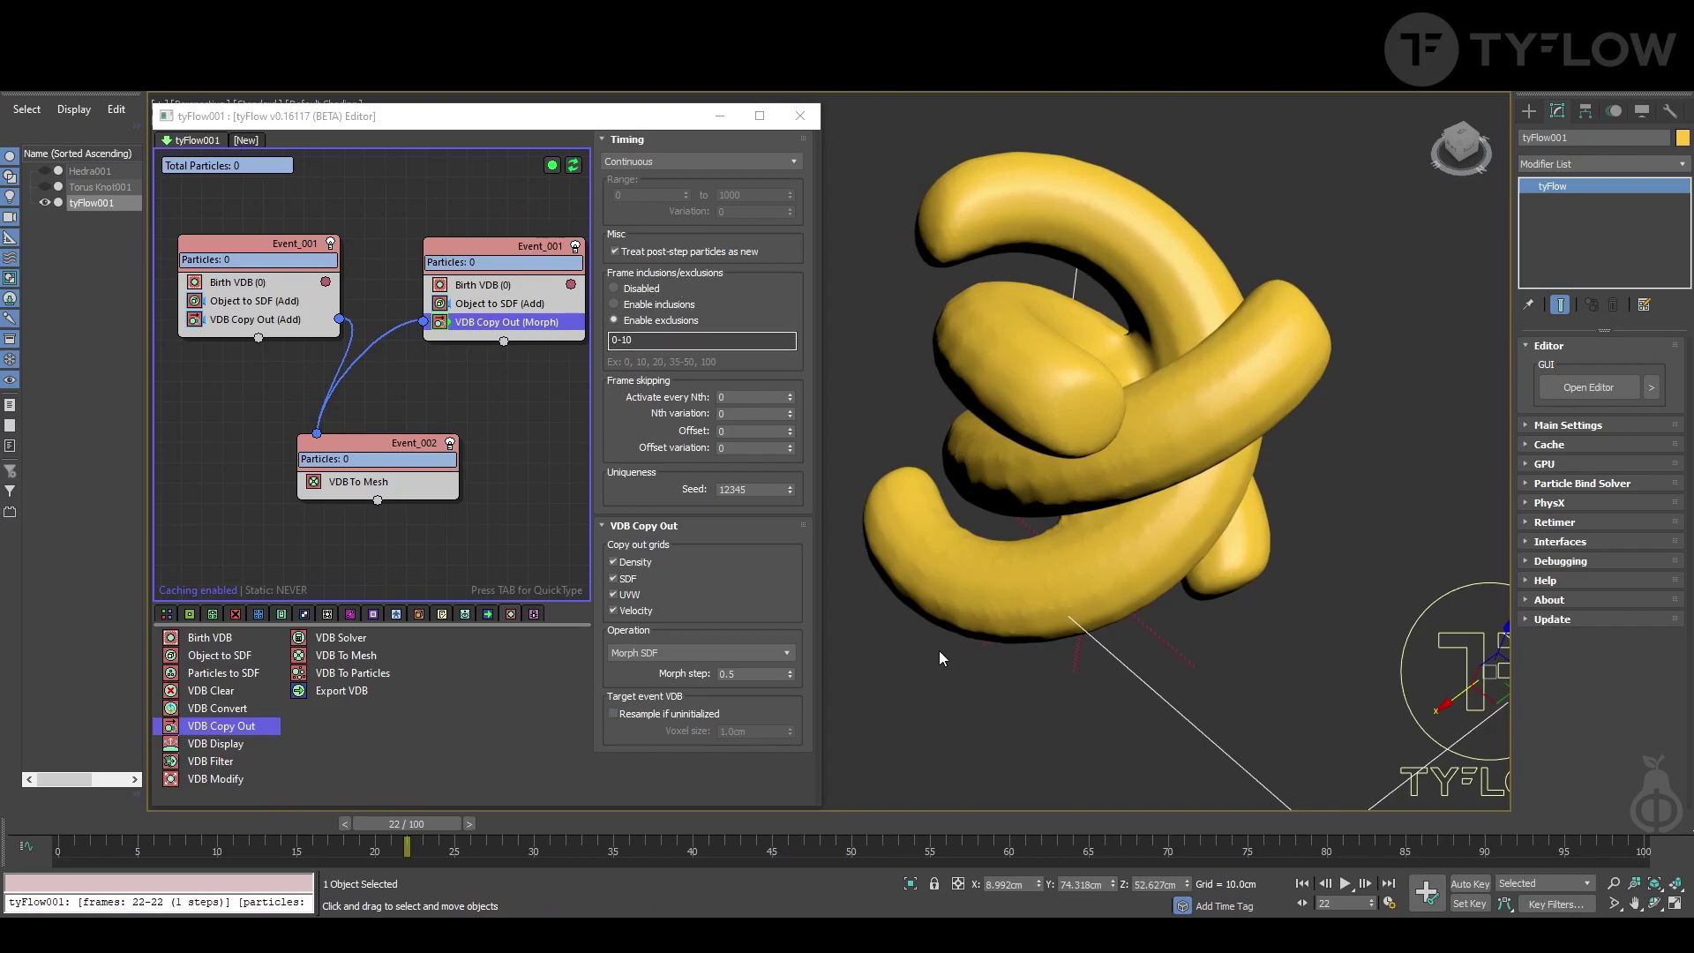
{"action": "scroll", "coordinate": [928, 624], "scroll_direction": "down", "scroll_amount": 5}
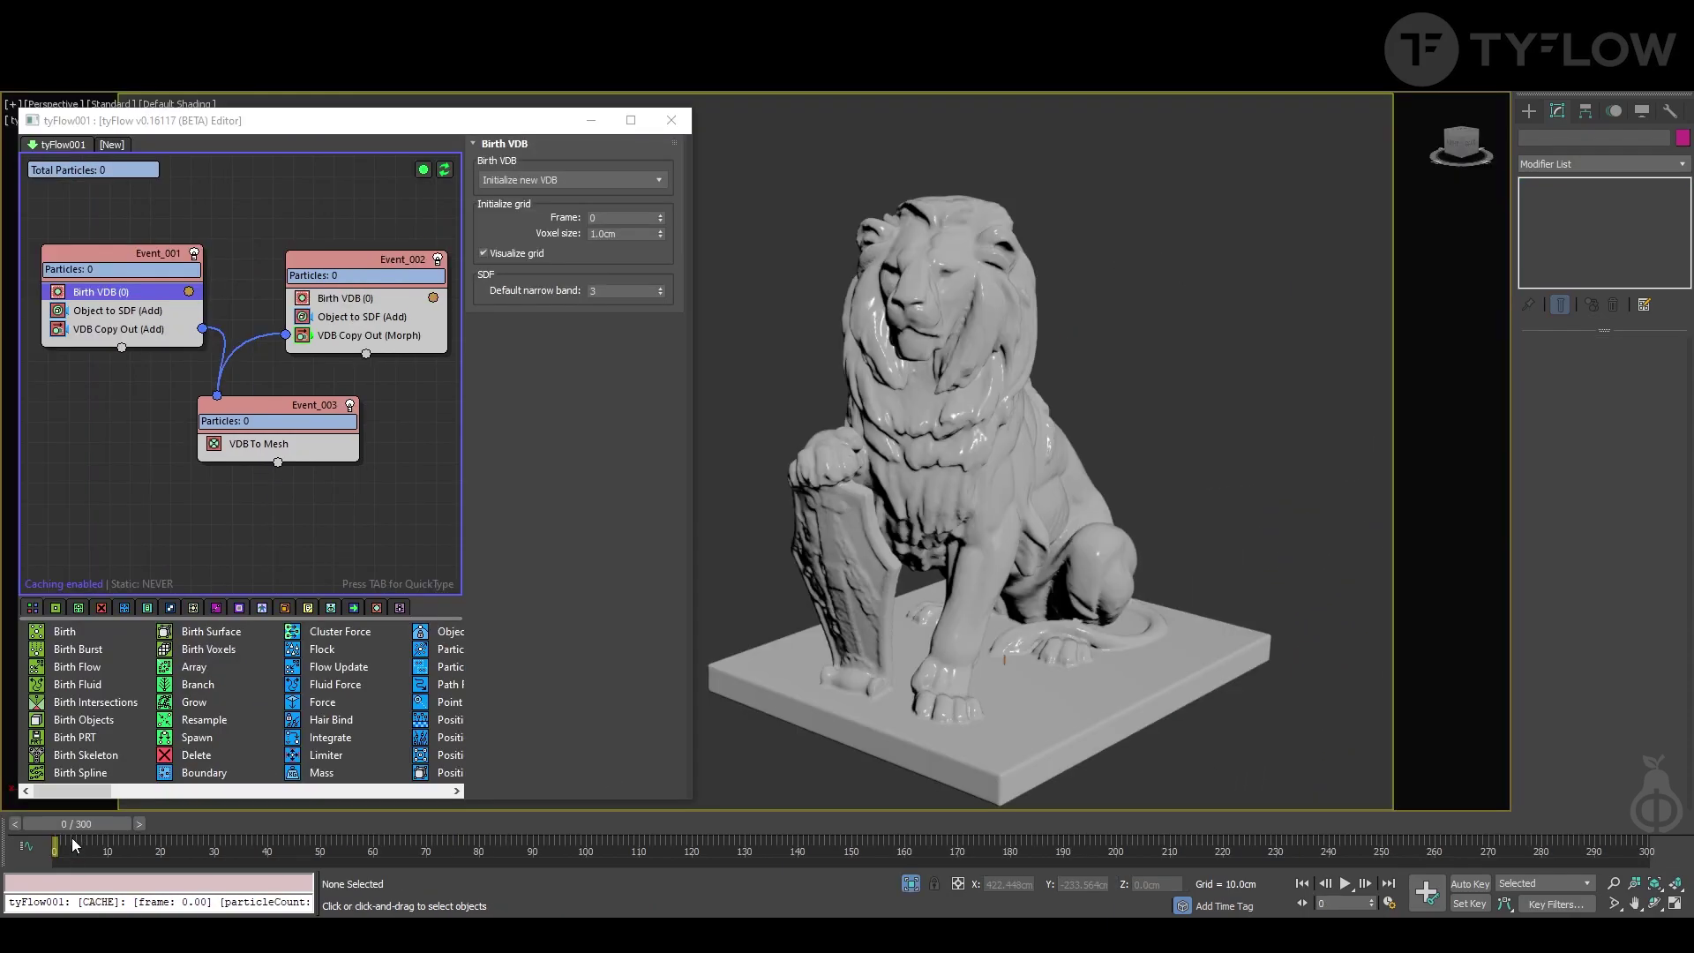
In the lion scene's flow, examine the Object to SDF and VDB Copy Out settings of both birth events
{"action": "left_click", "coordinate": [117, 311]}
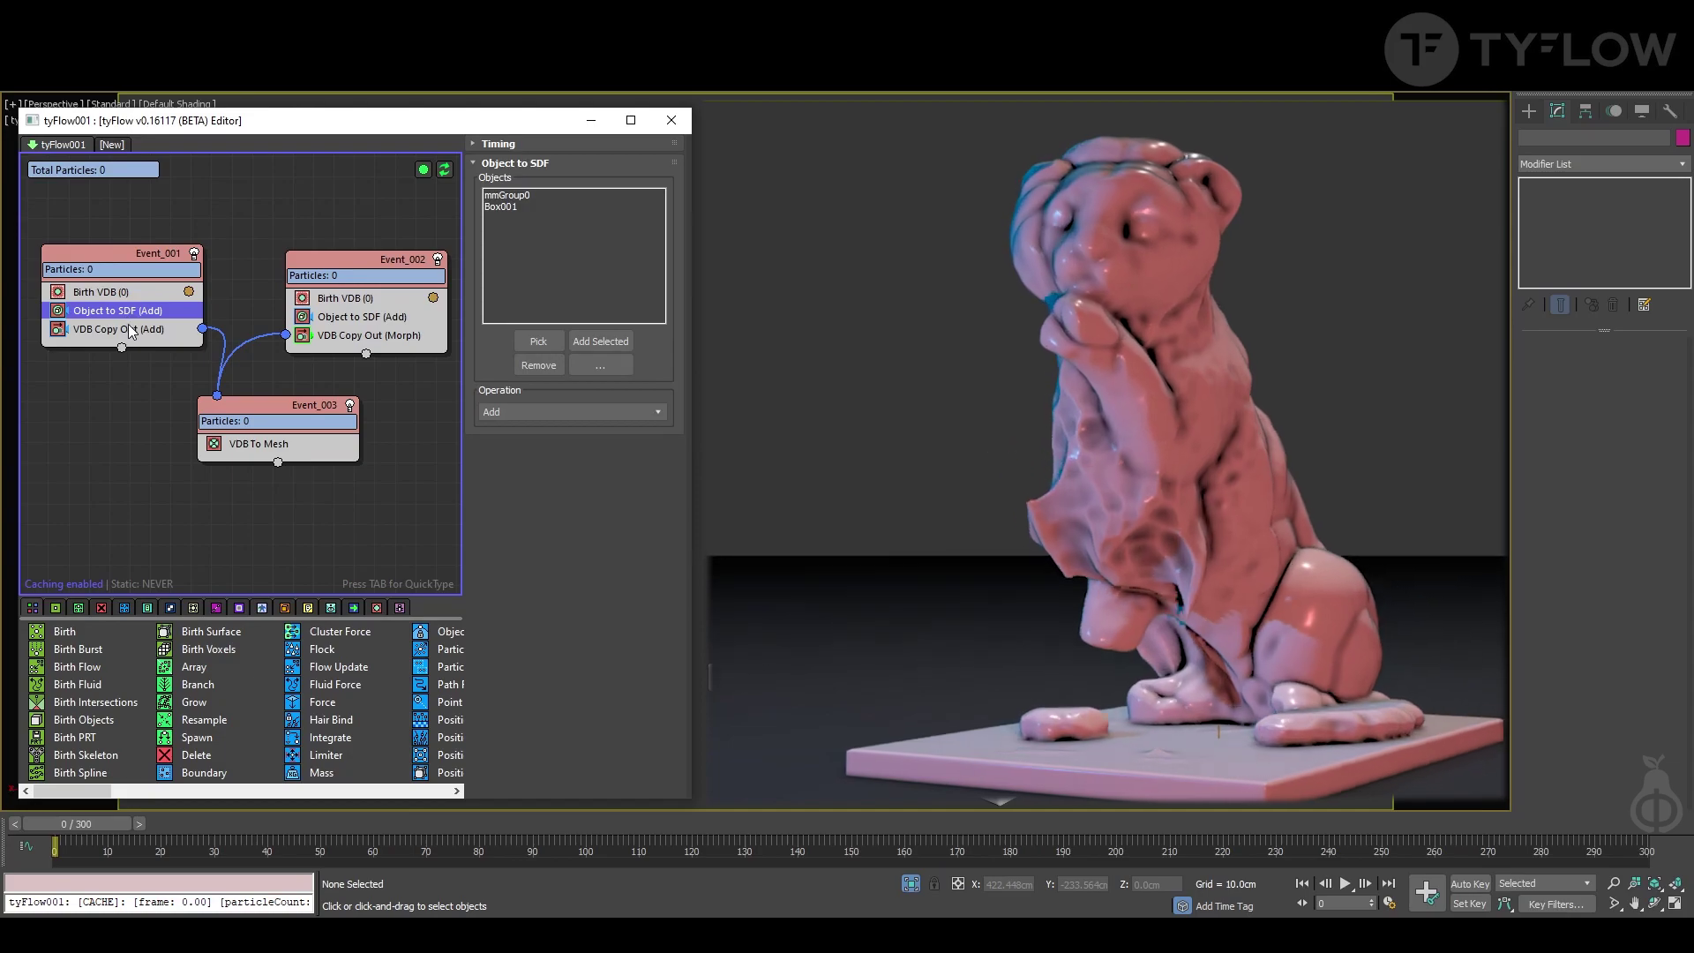
{"action": "left_click", "coordinate": [118, 329]}
{"action": "left_click", "coordinate": [346, 298]}
{"action": "left_click", "coordinate": [362, 317]}
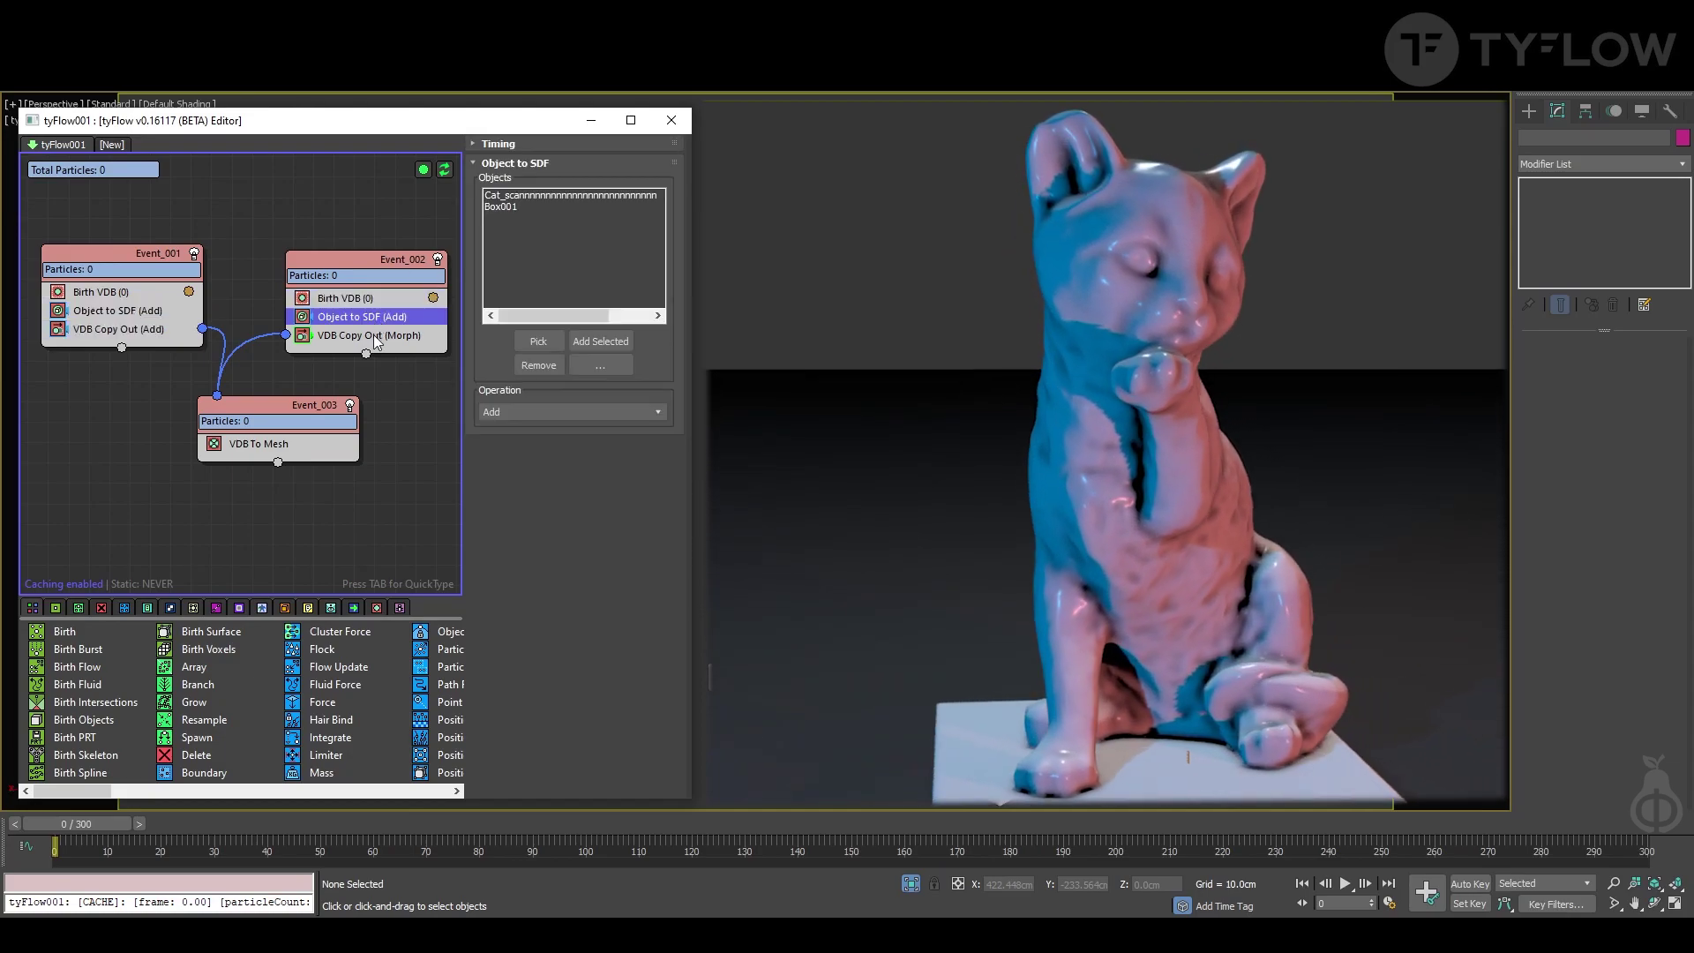
{"action": "left_click", "coordinate": [369, 335]}
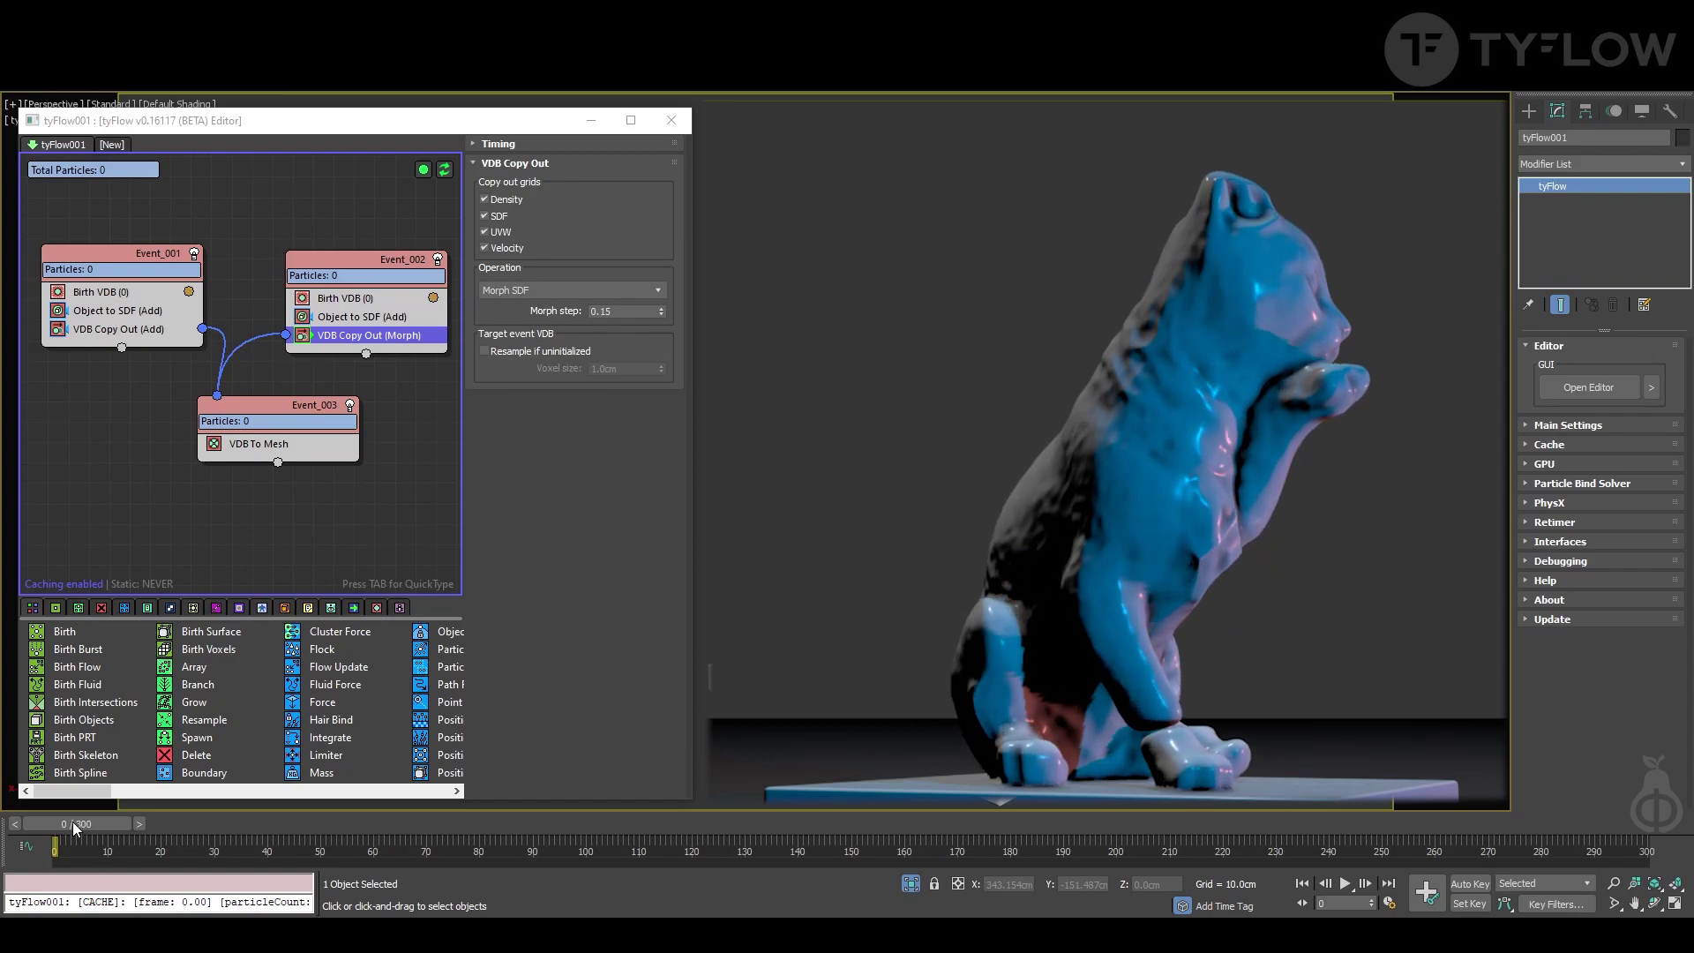
Scrub the timeline to frame 300 and back to frame 0 to preview the lion-to-cat morph
{"action": "left_click_drag", "start_coordinate": [75, 827], "coordinate": [918, 825]}
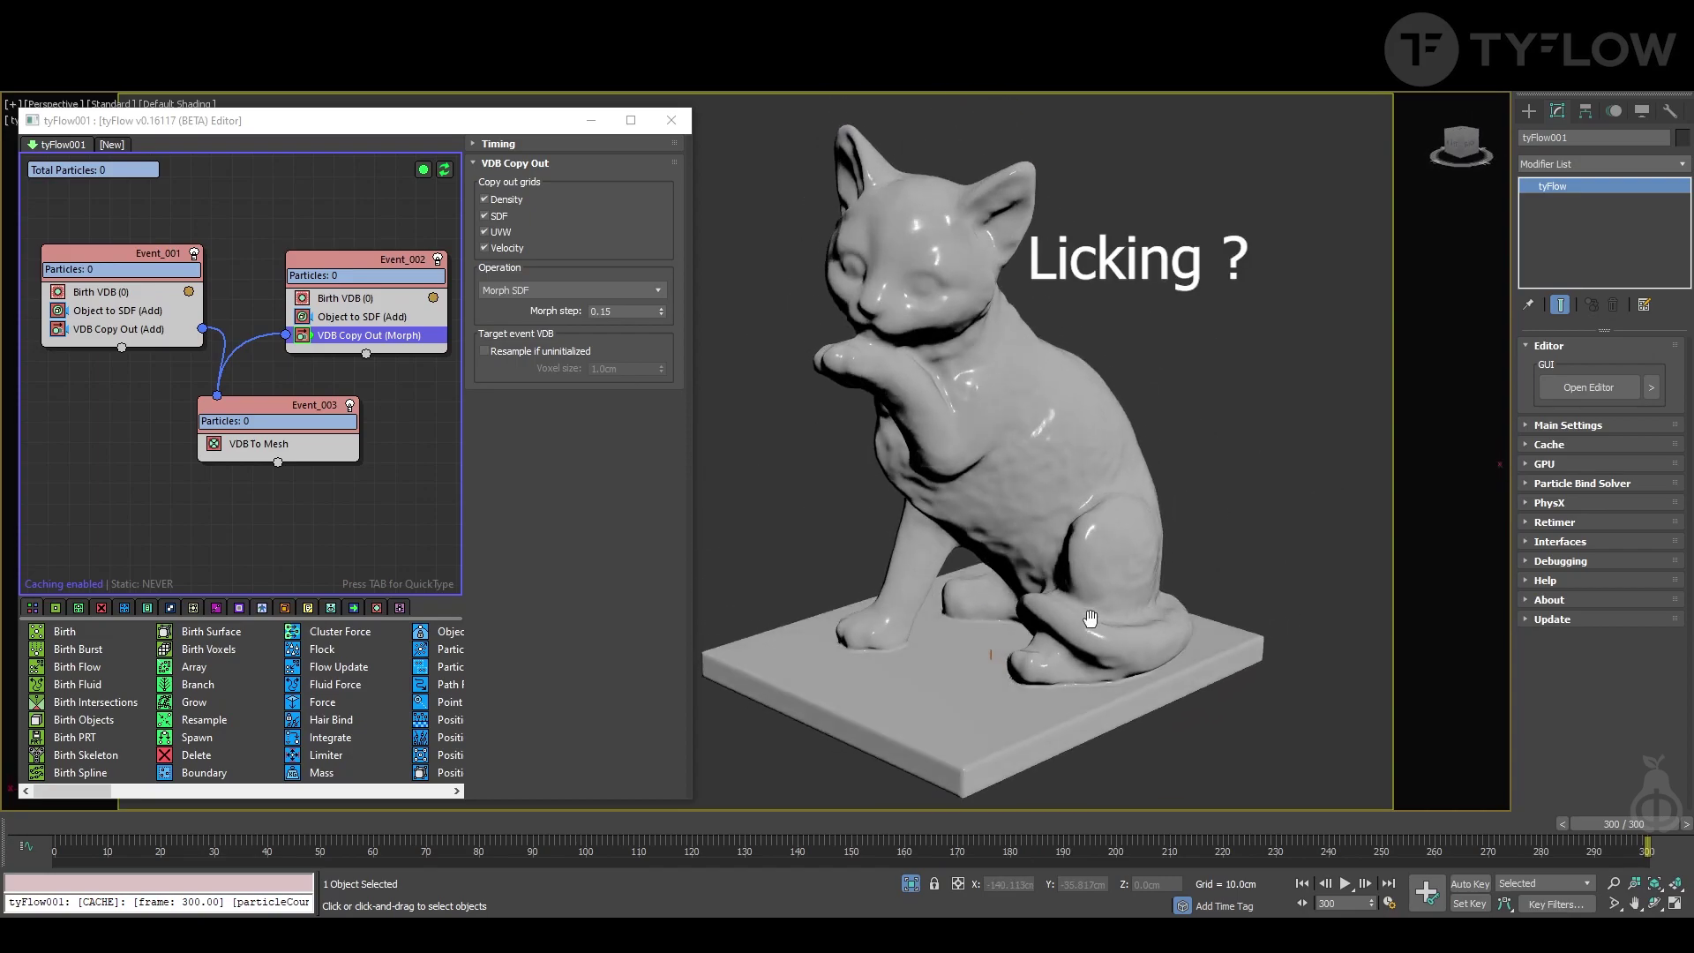
{"action": "left_click_drag", "start_coordinate": [48, 830], "coordinate": [1667, 849]}
{"action": "left_click_drag", "start_coordinate": [675, 823], "coordinate": [48, 823]}
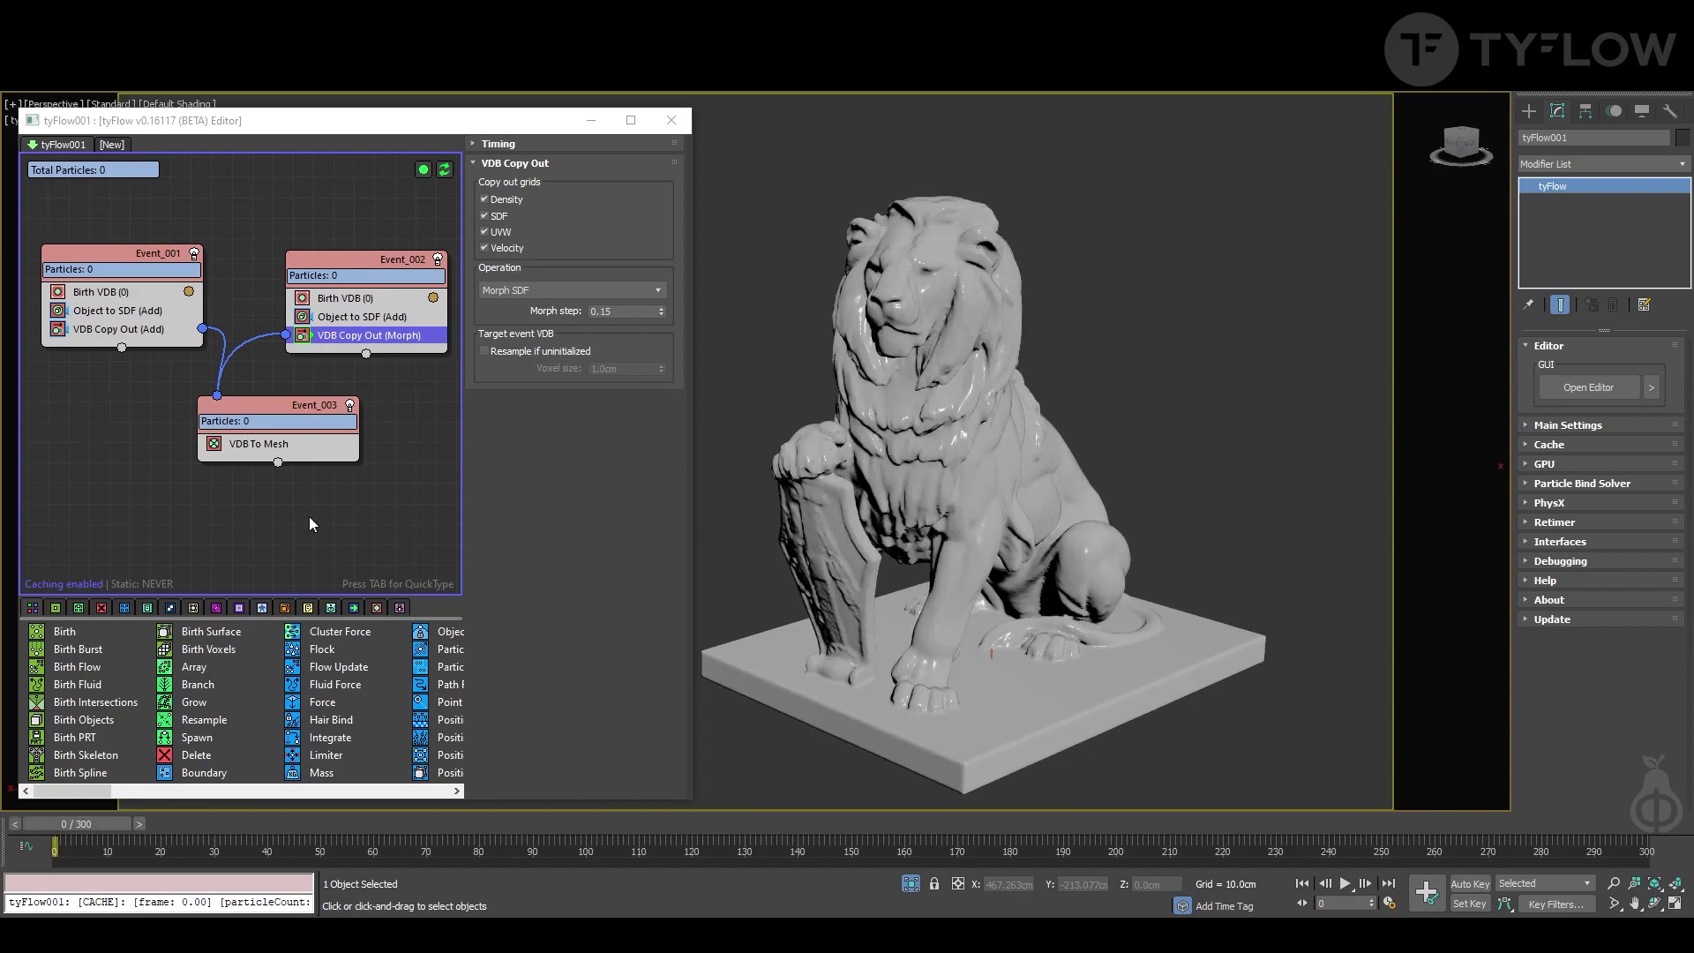
Check the evaluation priority of the cat event and of the lion event
{"action": "left_click_drag", "start_coordinate": [398, 265], "coordinate": [388, 256]}
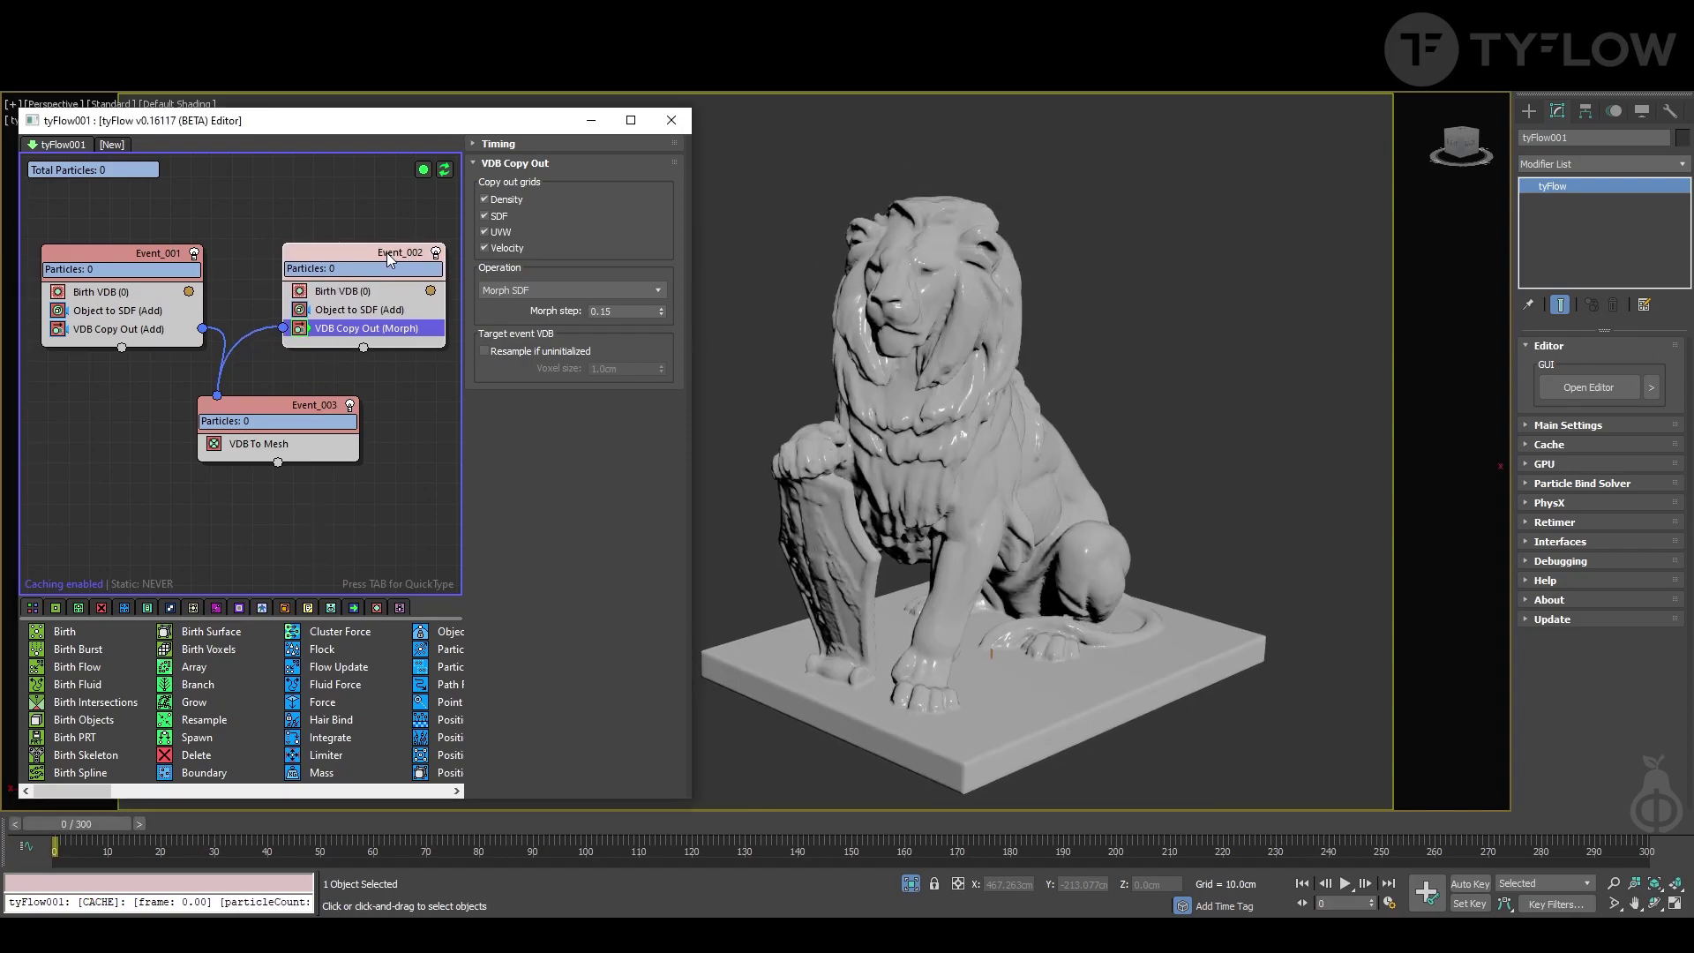
{"action": "left_click_drag", "start_coordinate": [161, 271], "coordinate": [157, 265]}
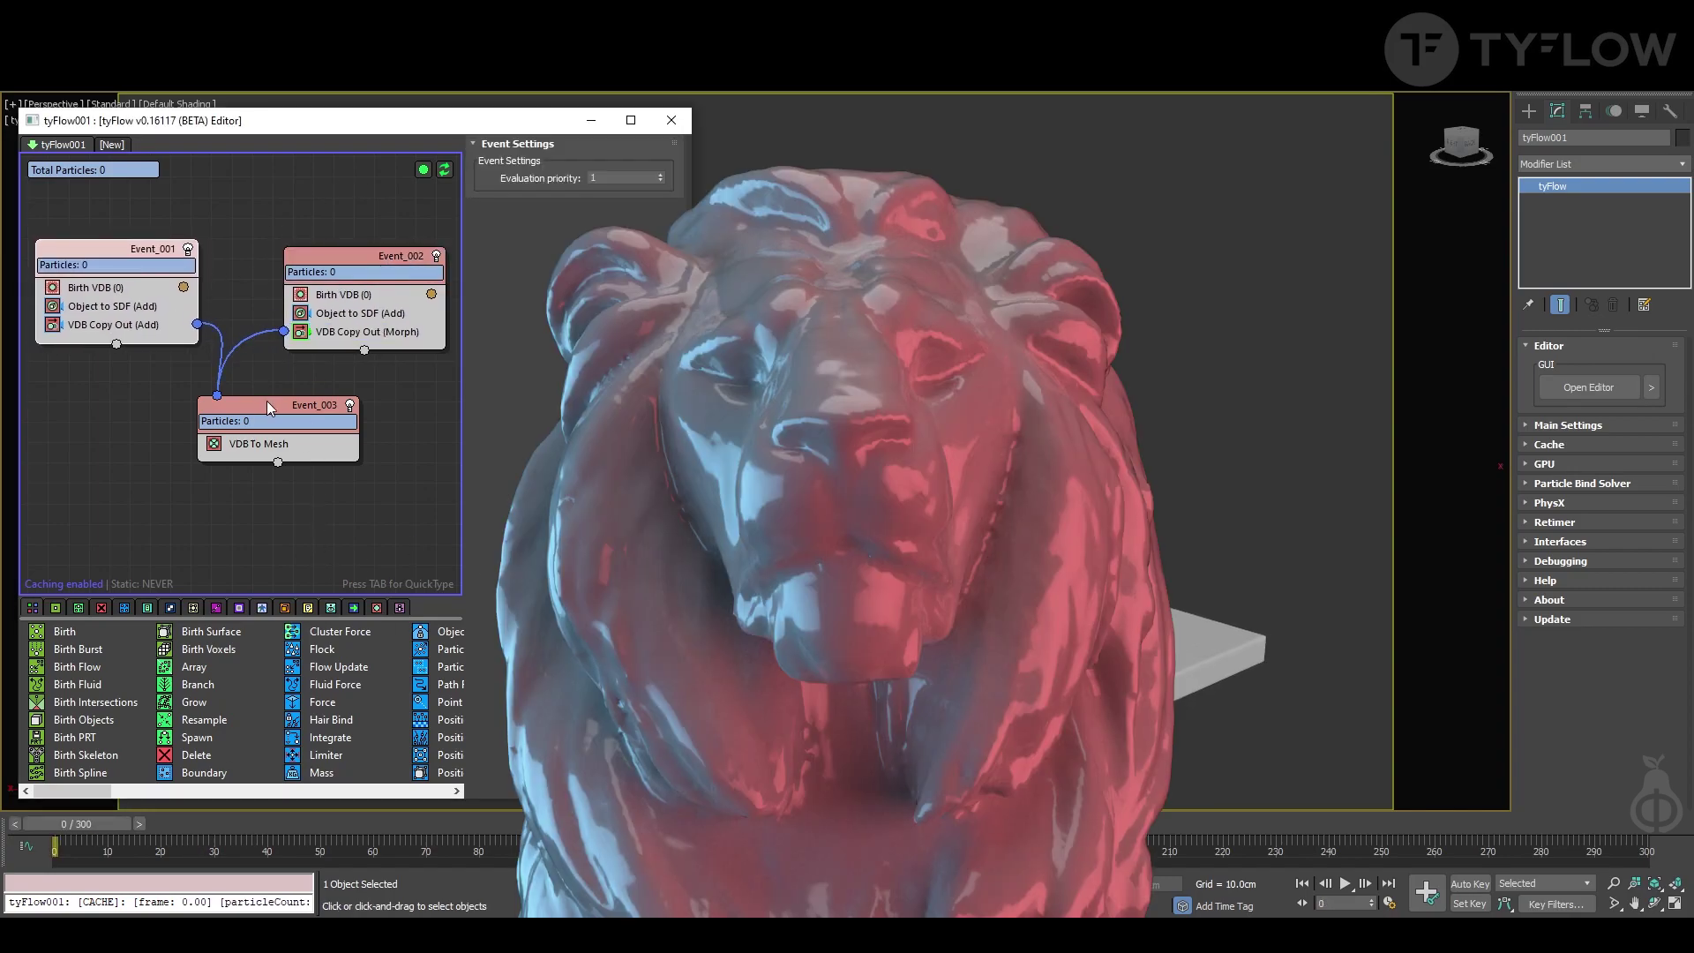